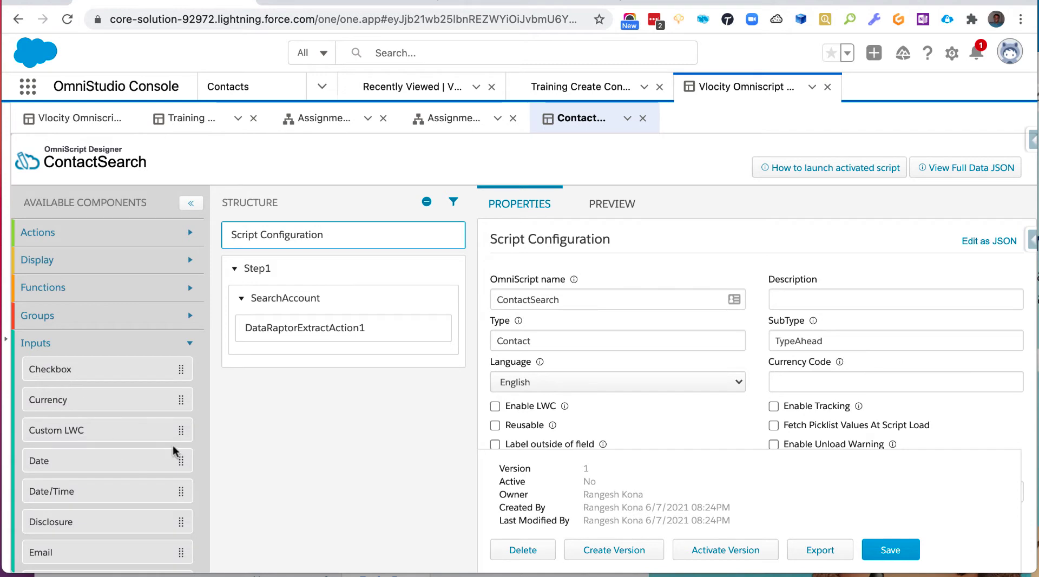
Look through the available components and expand the Groups category down to the Type Ahead Block
scroll(173, 444, down, 3)
scroll(173, 443, up, 3)
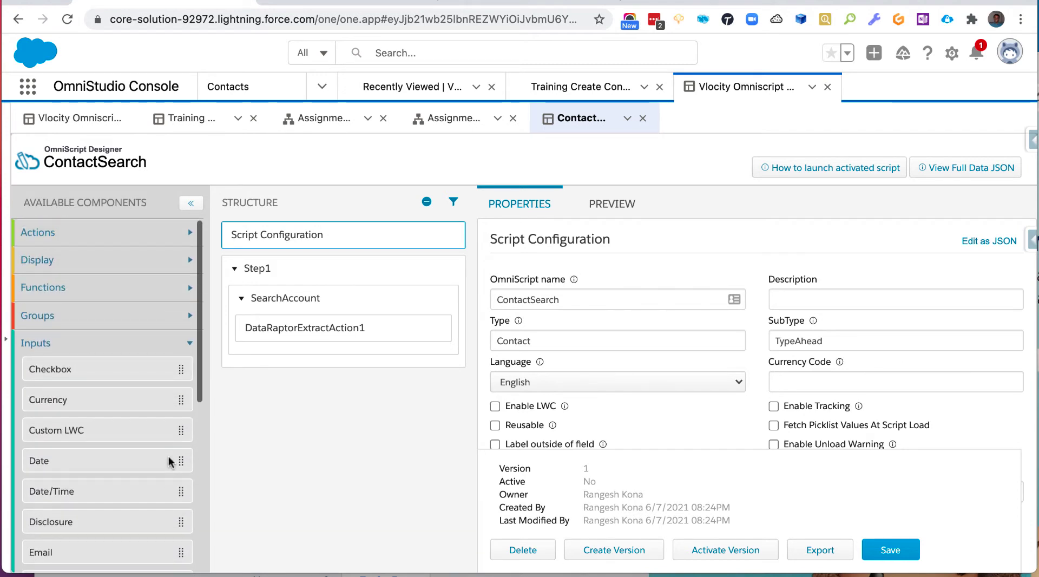
click(42, 314)
scroll(108, 433, down, 2)
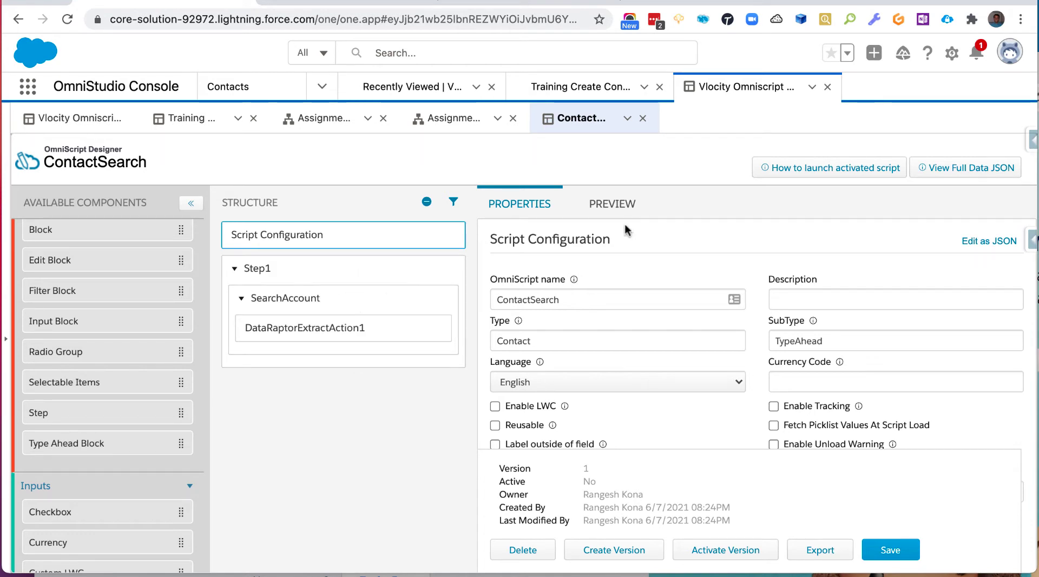
Preview the ContactSearch script, search for accounts containing "ac" and choose Acme
click(624, 205)
click(419, 347)
text(ac)
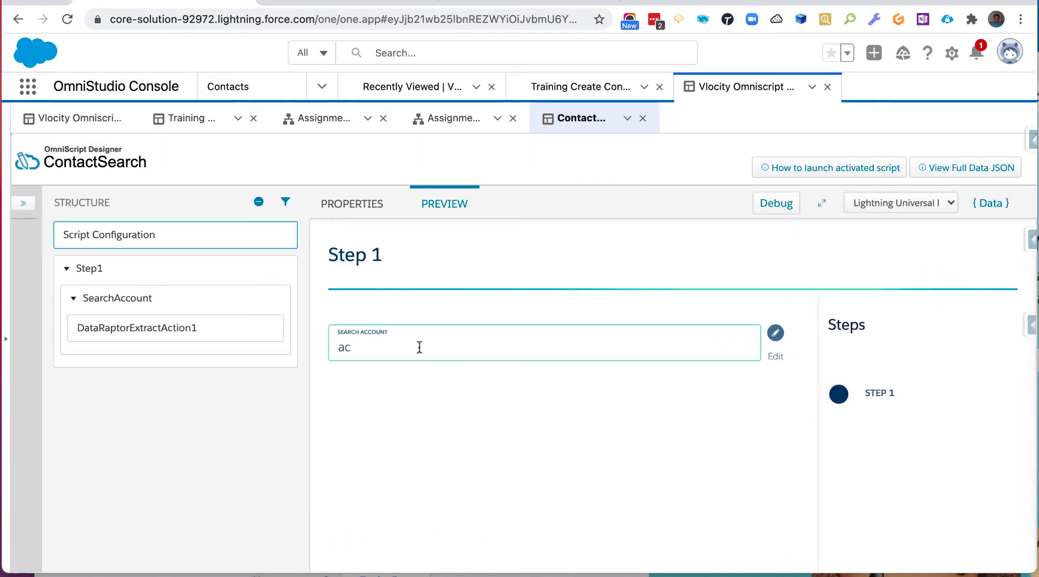
key(BackSpace)
key(BackSpace)
text(a)
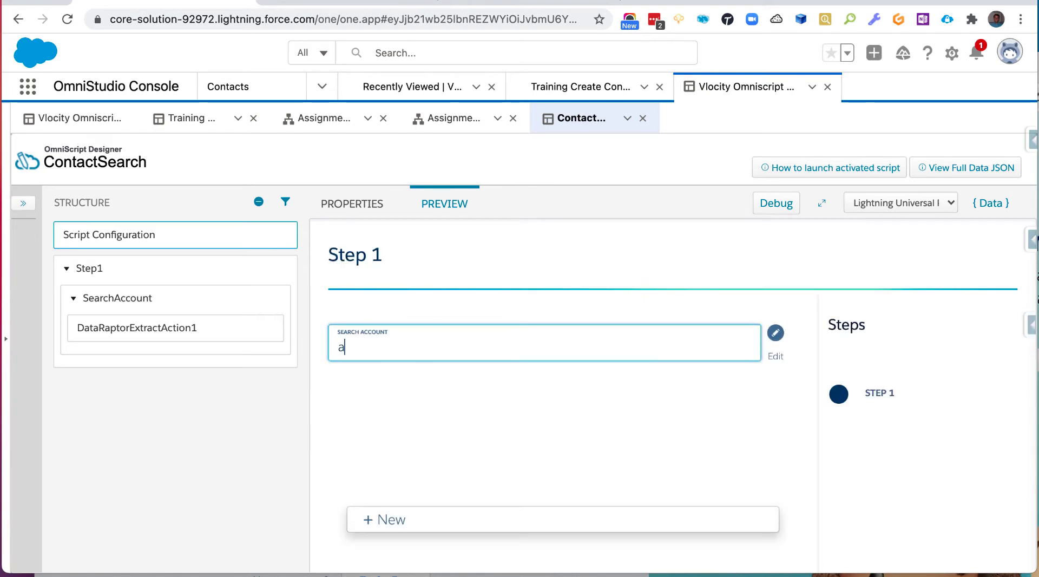
text(c)
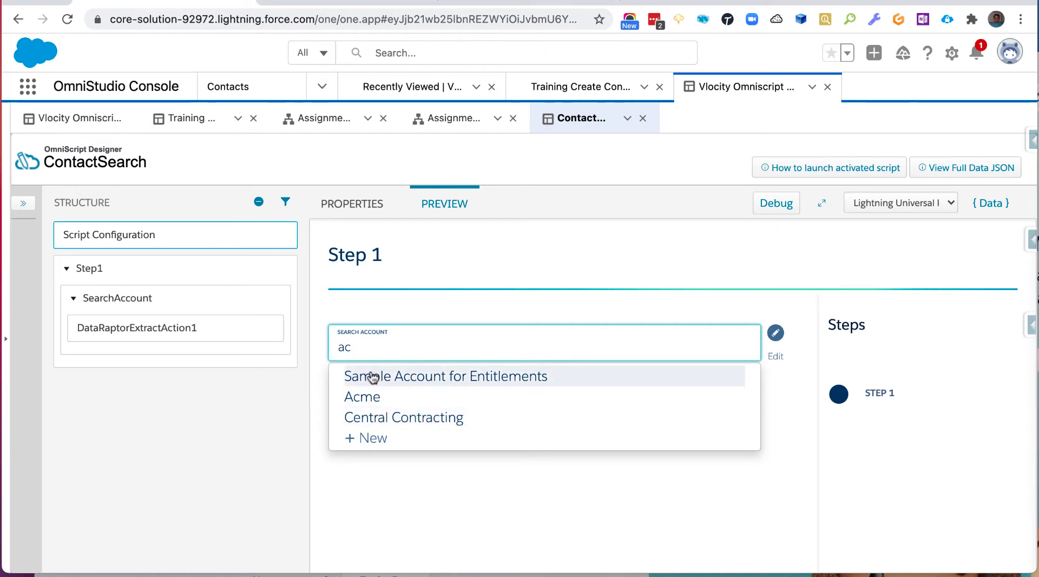
click(386, 398)
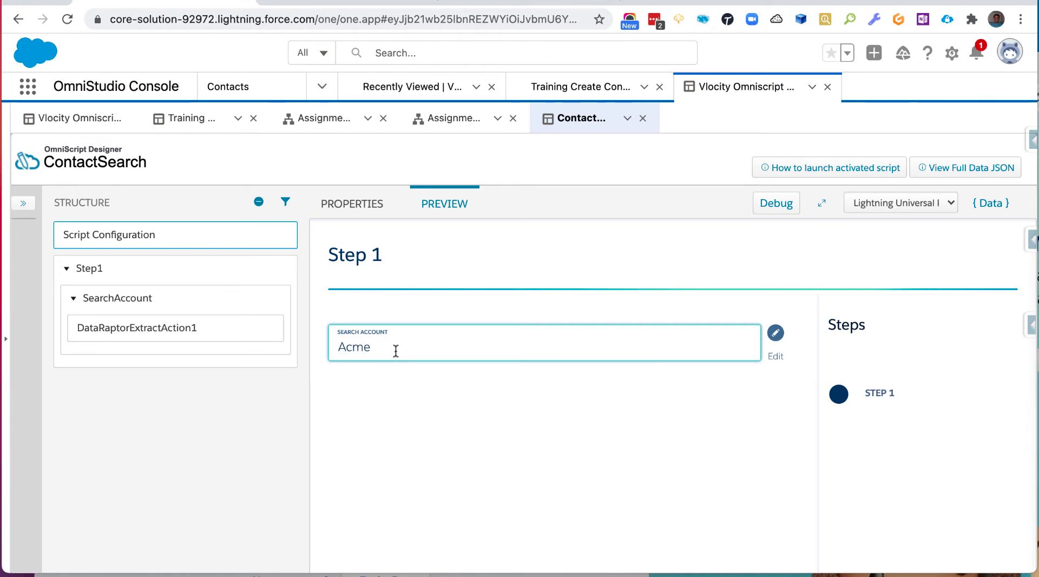
Test the account search in the preview with "ed" and with "acme"
drag(382, 347, 331, 347)
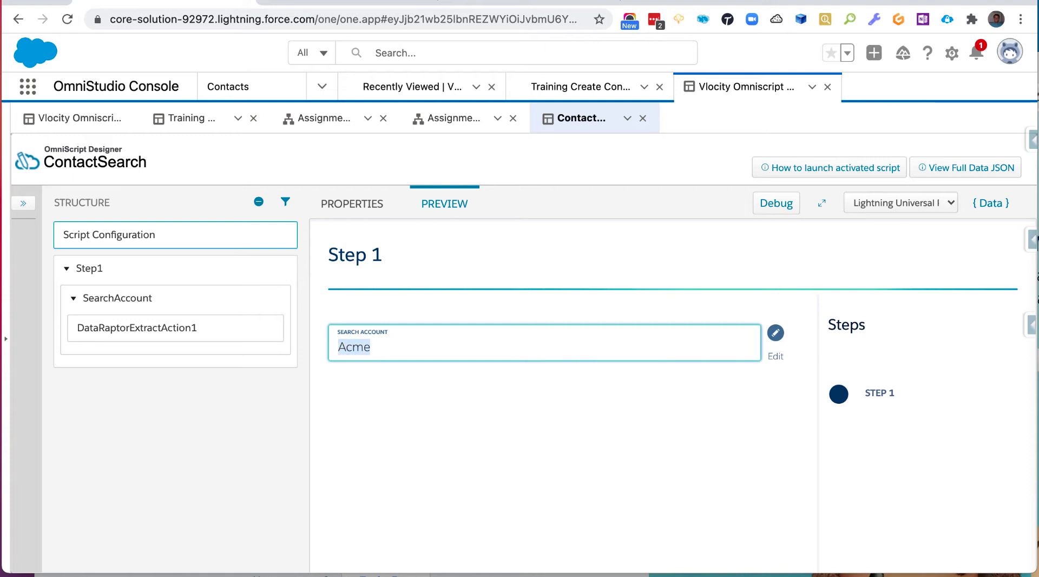
text(ed)
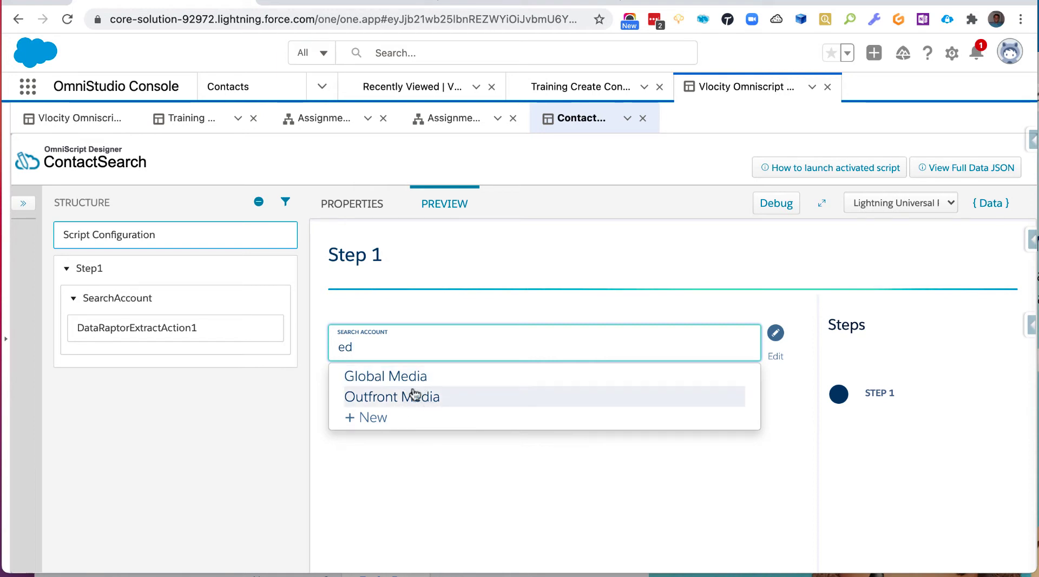
text(acme)
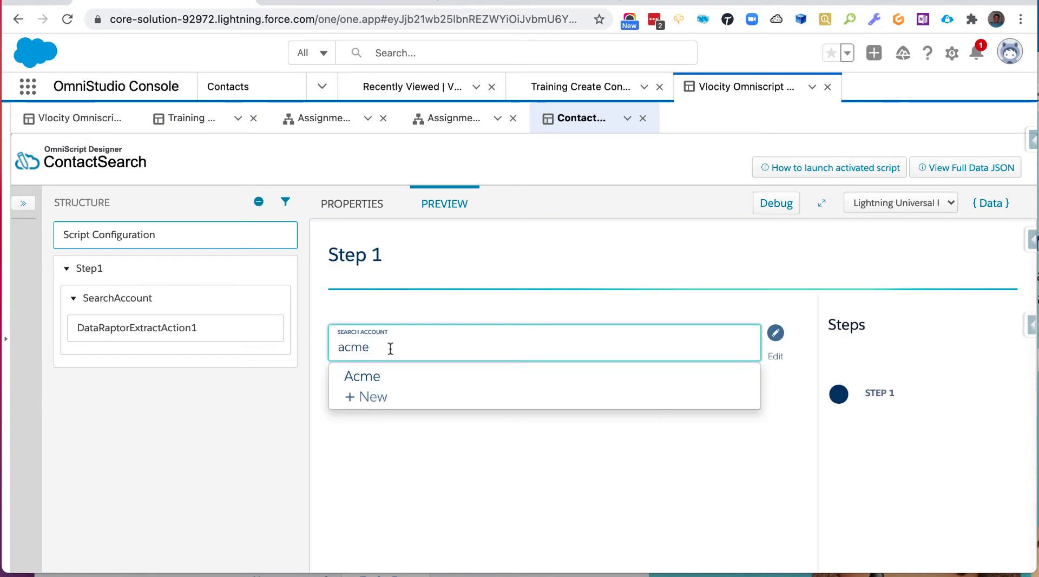
drag(386, 345, 311, 346)
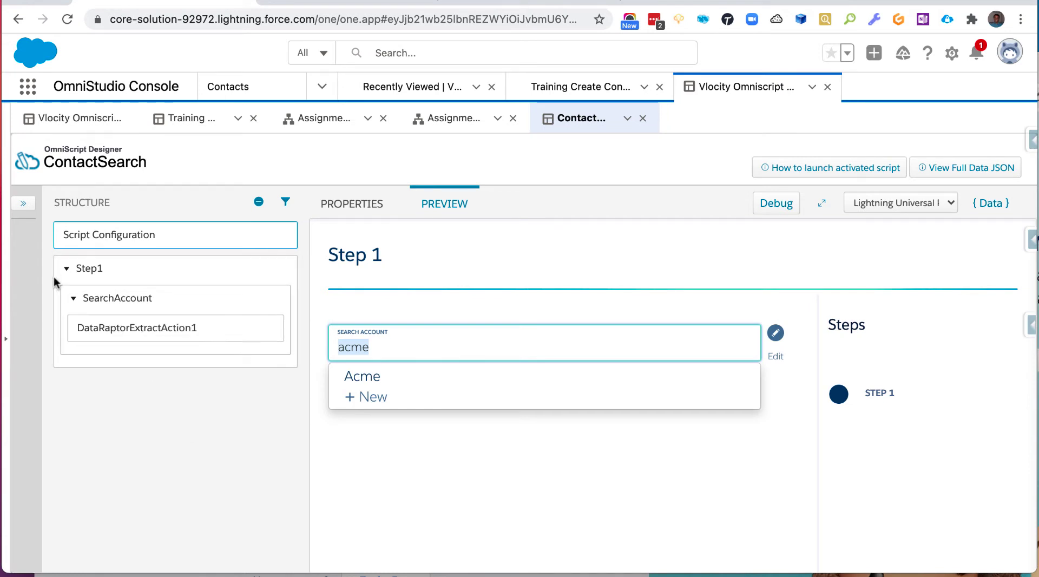
Examine the available components, including the Groups and Actions categories, for types that can be used with the type-ahead block
click(23, 203)
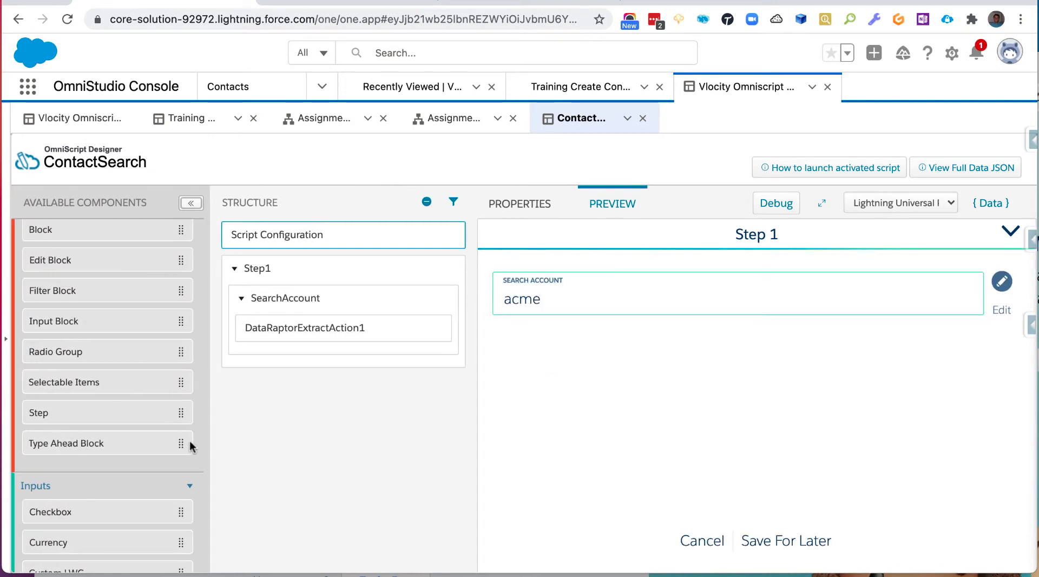
scroll(189, 441, down, 9)
scroll(185, 447, up, 10)
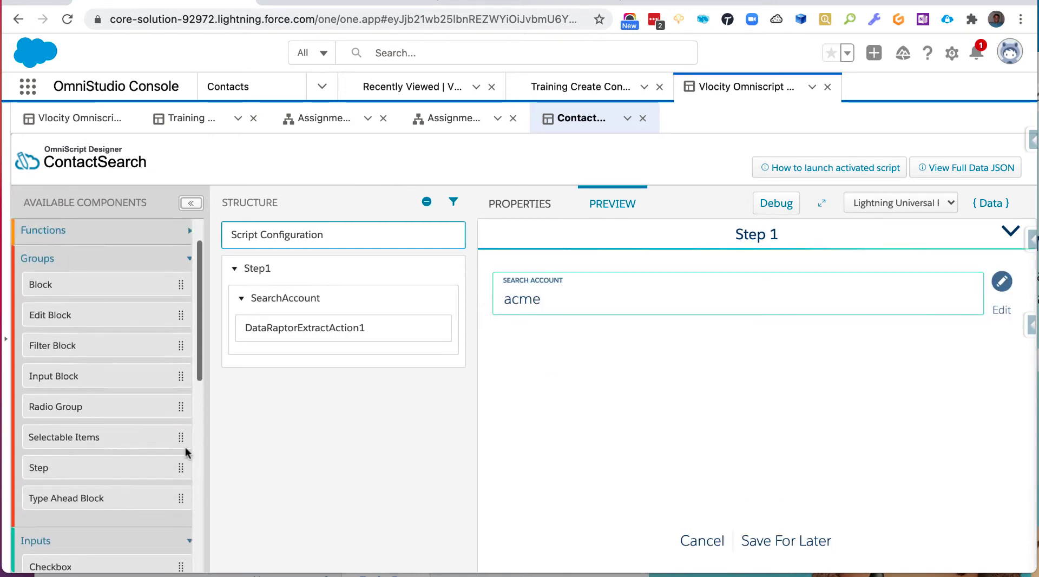
scroll(185, 446, up, 2)
click(41, 232)
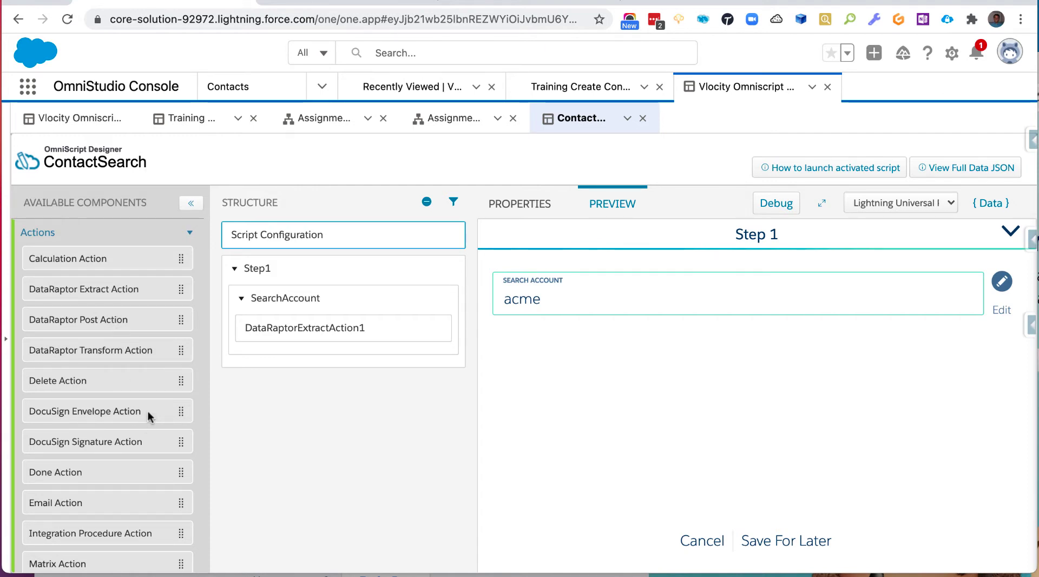
scroll(150, 413, down, 2)
scroll(151, 433, down, 2)
scroll(149, 433, down, 1)
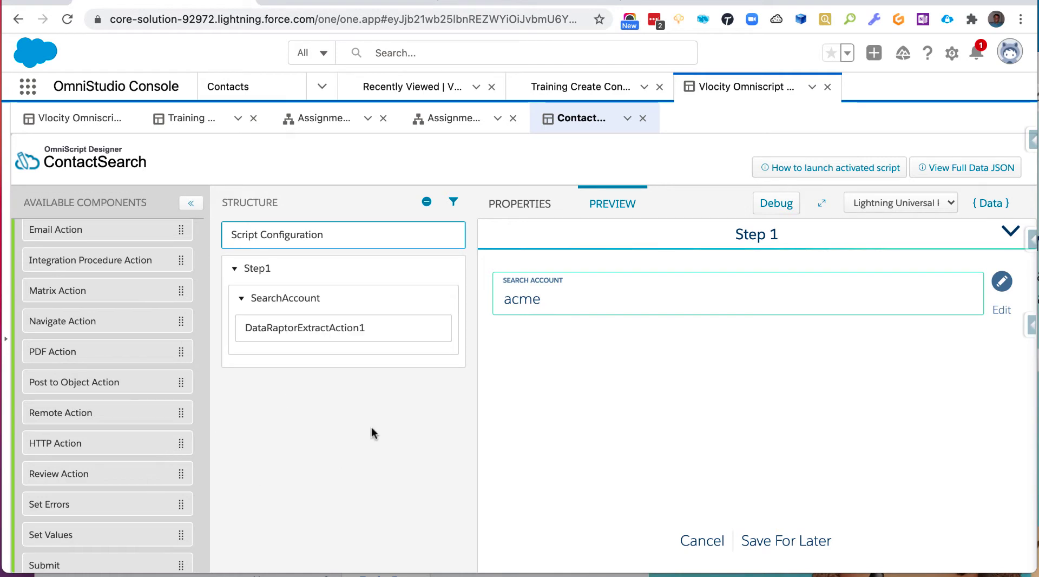
mouse_move(249, 338)
Search the app launcher for "omni" and open the Vlocity OmniScript Designer
click(28, 86)
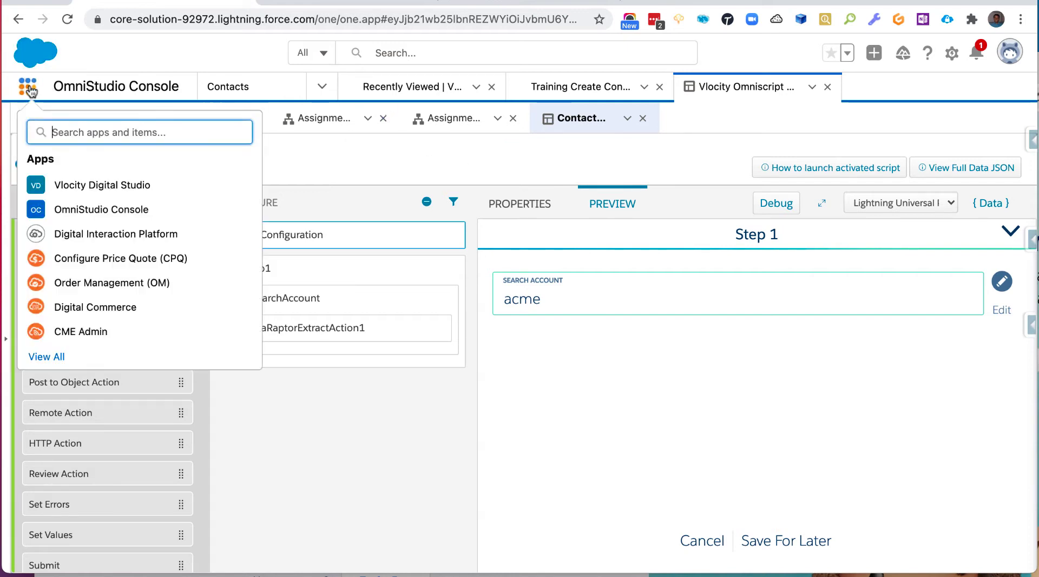
text(training)
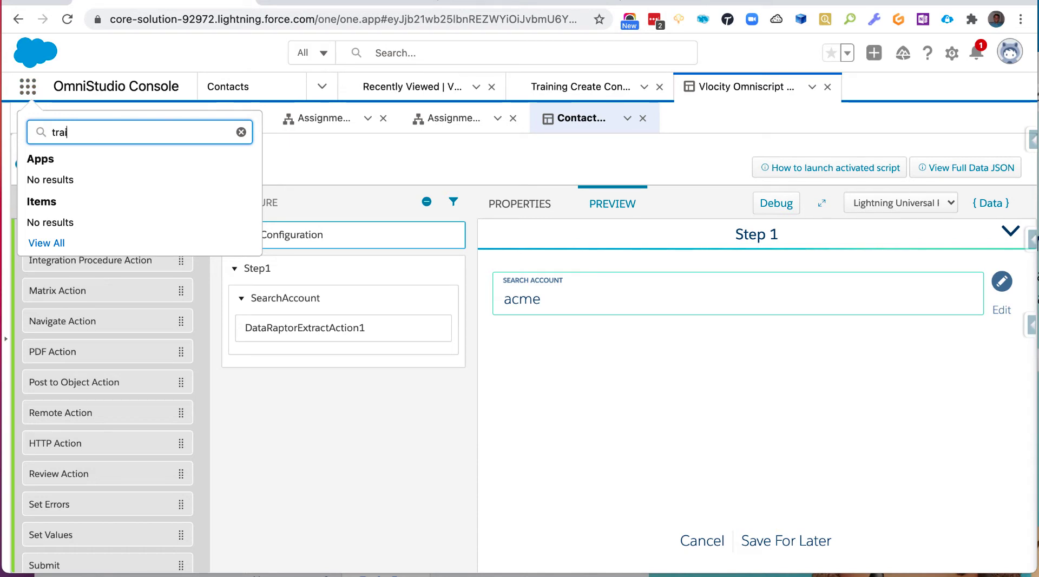
key(BackSpace)
key(BackSpace)
key(BackSpace)
key(BackSpace)
text(omni)
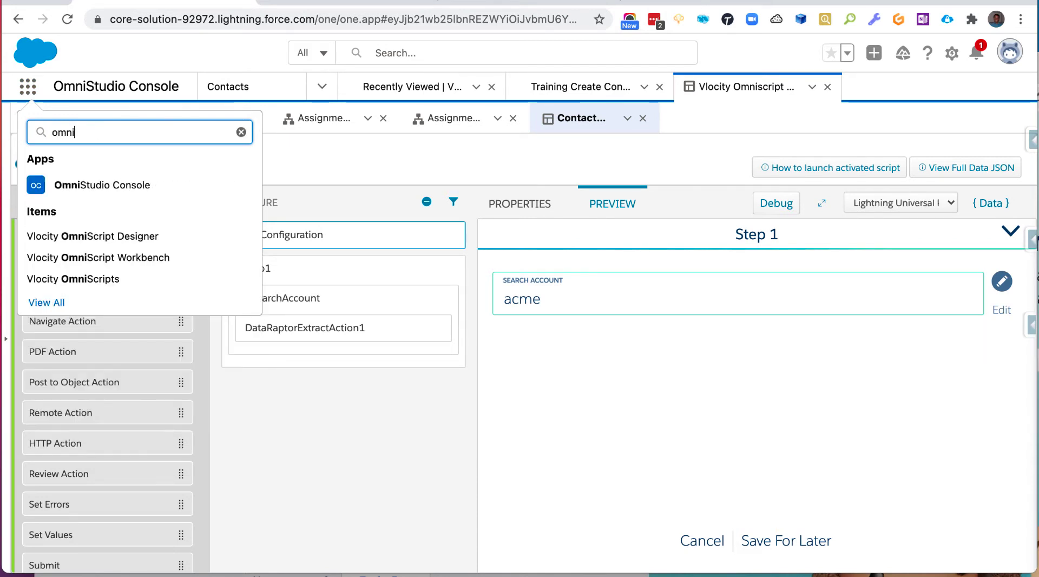
click(202, 236)
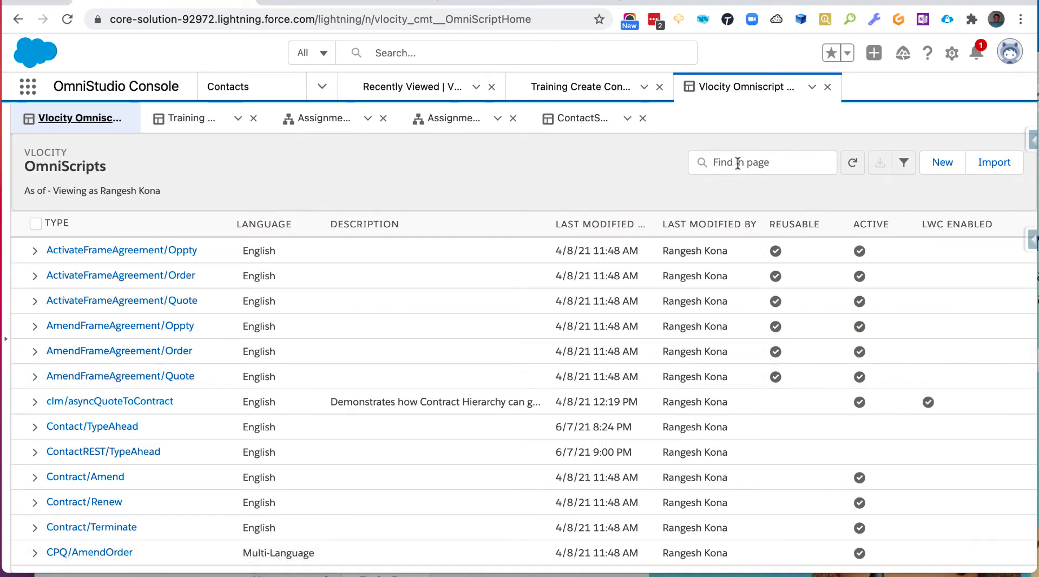
Filter the OmniScripts by "Training" and open version 1 of Training Create Contact under Training/CreateContact
click(737, 163)
text(Training)
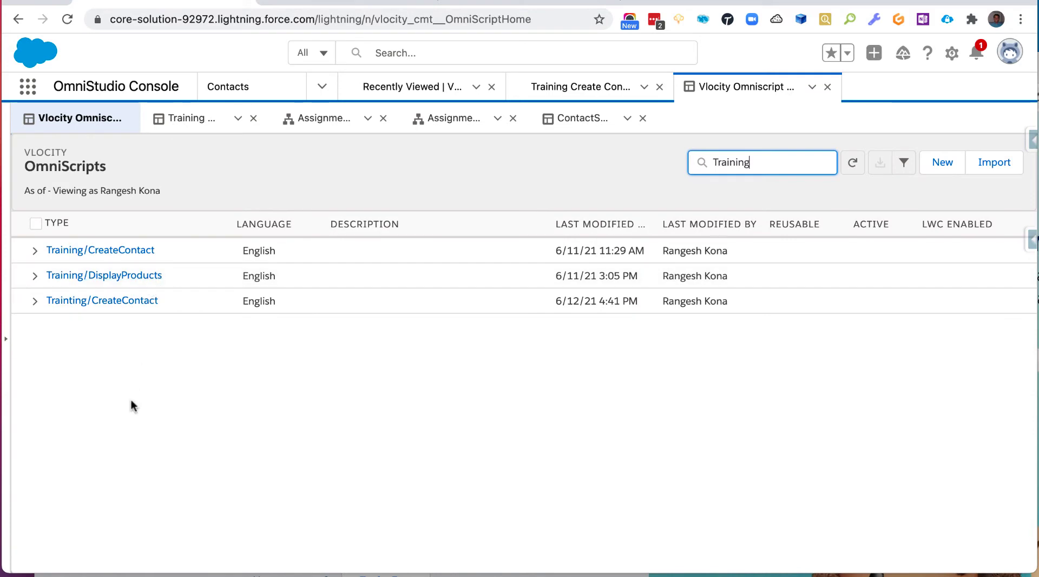
click(116, 361)
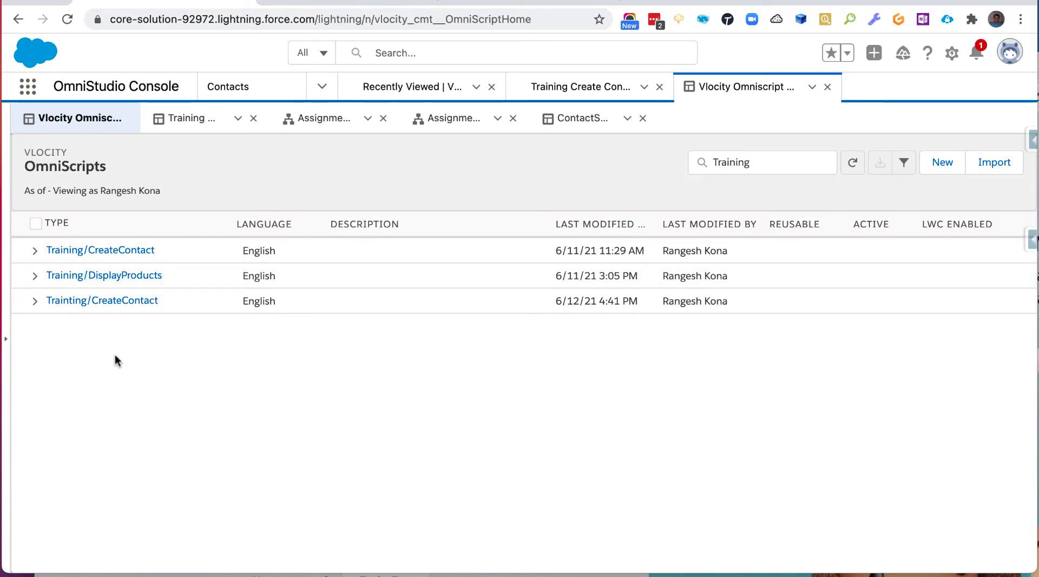
click(34, 251)
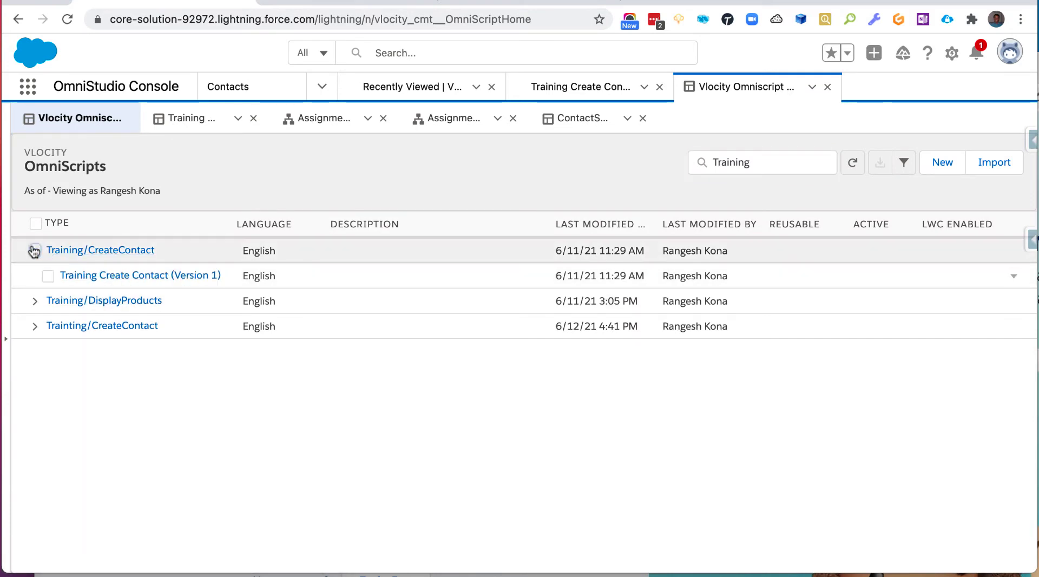
click(162, 277)
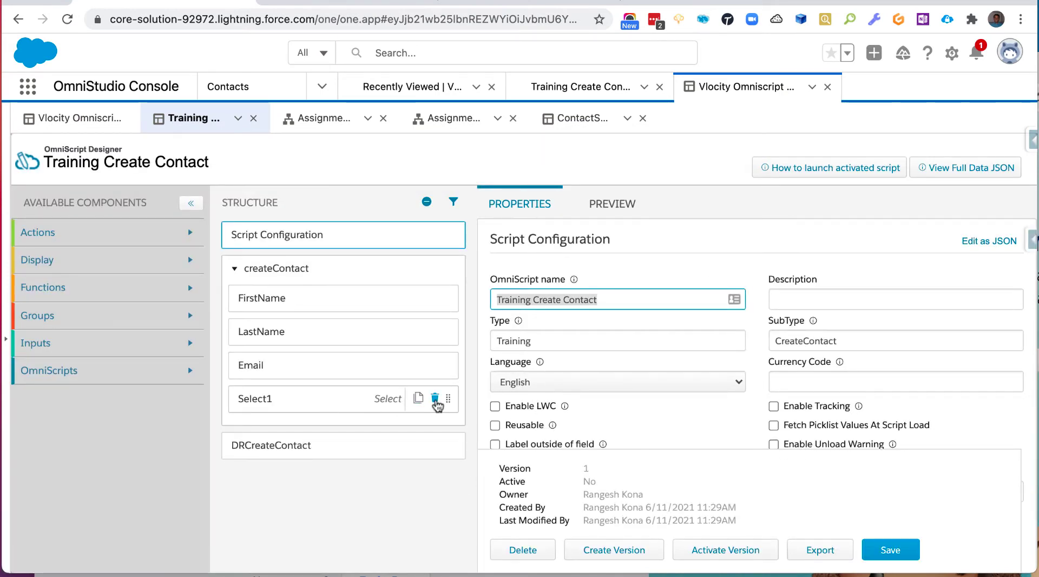
Delete the Select1 element from the createContact step
click(434, 399)
click(733, 249)
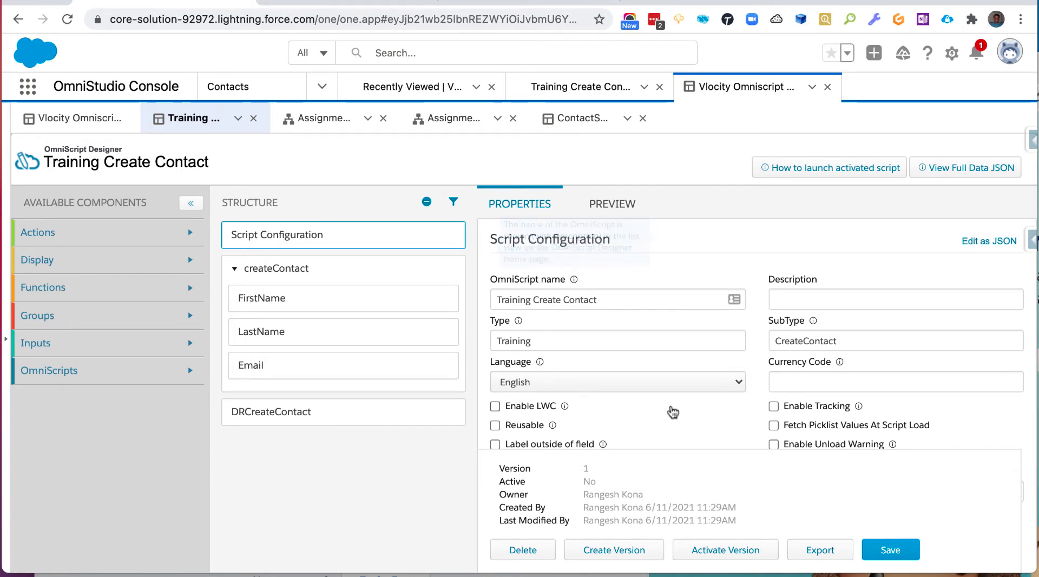
scroll(707, 424, down, 3)
scroll(514, 433, up, 3)
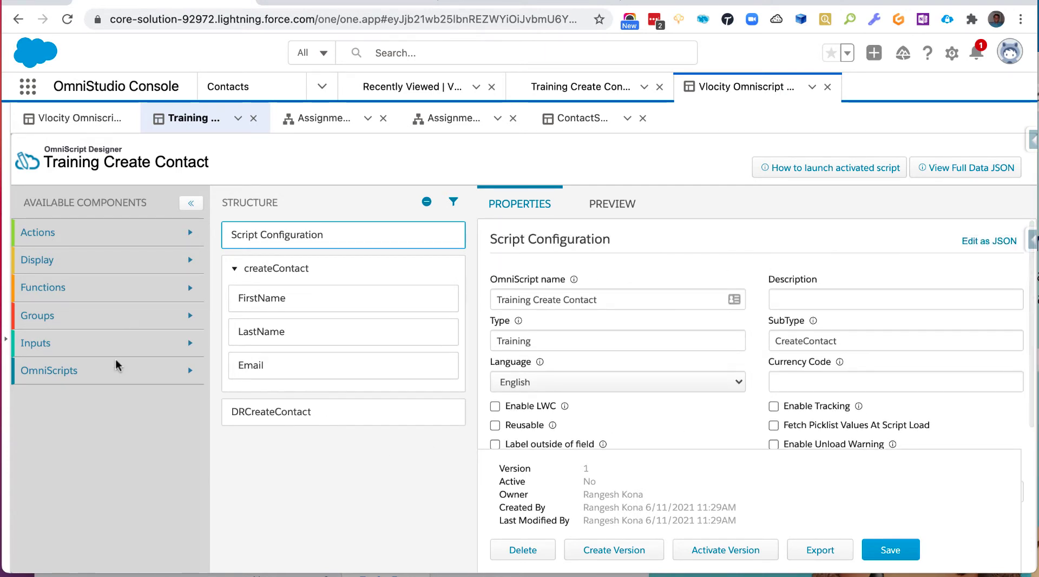
Add a Type Ahead Block below the Email element in the createContact step
click(50, 314)
scroll(152, 551, down, 1)
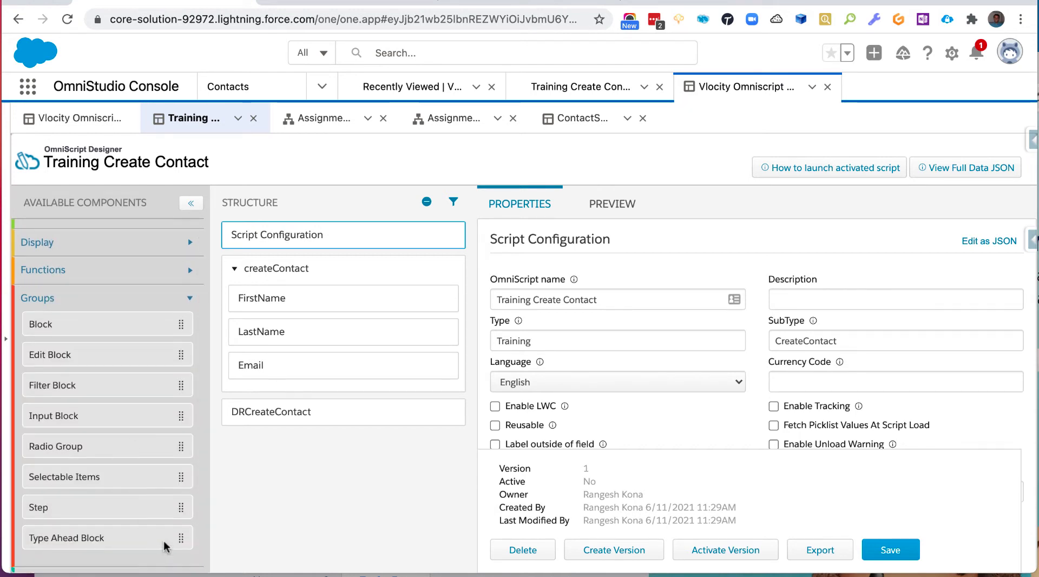
drag(177, 542, 398, 379)
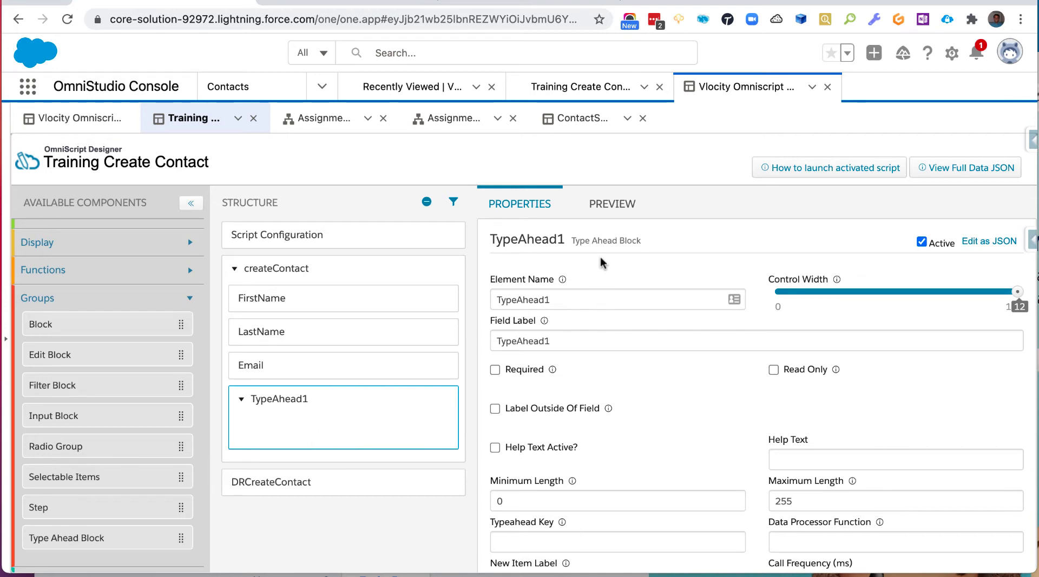
Name the new type-ahead element searchingAccount
drag(581, 293, 476, 295)
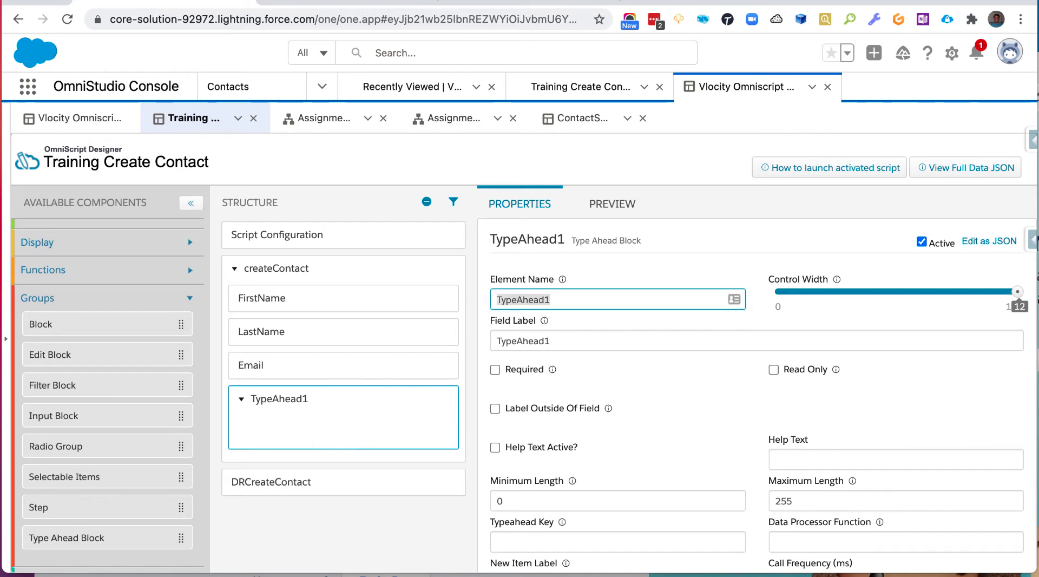
text(searching)
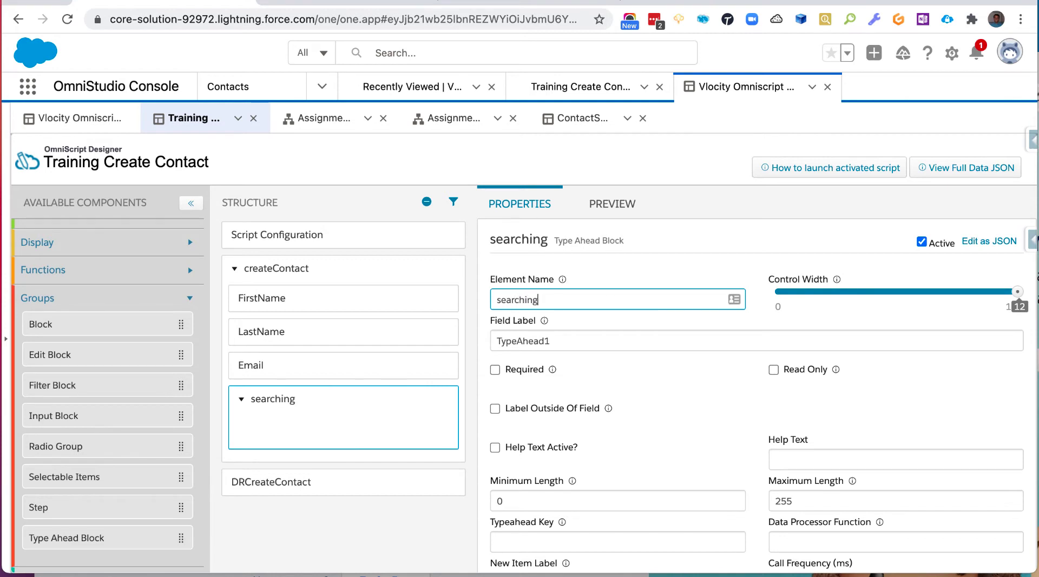
text(Account)
key(Tab)
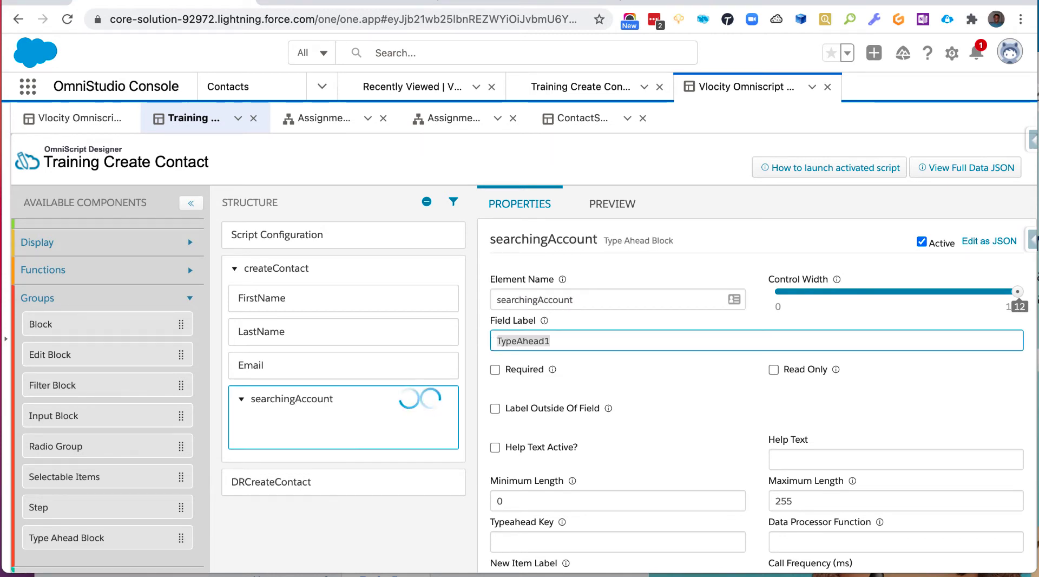
Set the type-ahead block's field label to "Select Account"
text(Search)
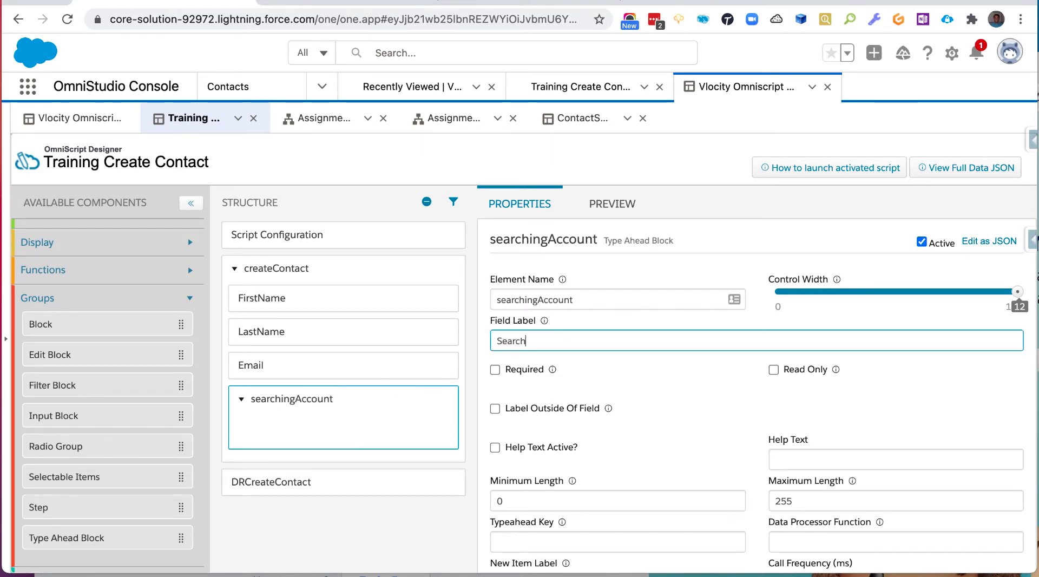
key(BackSpace)
key(BackSpace)
key(BackSpace)
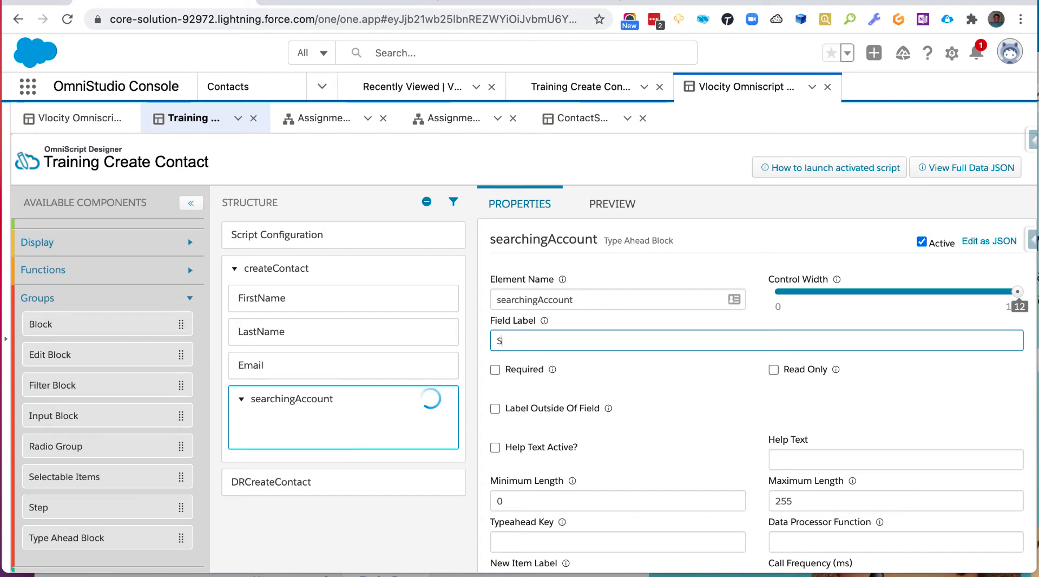
text(elect Account)
Rename the type-ahead element to selectAccount
drag(583, 297, 491, 298)
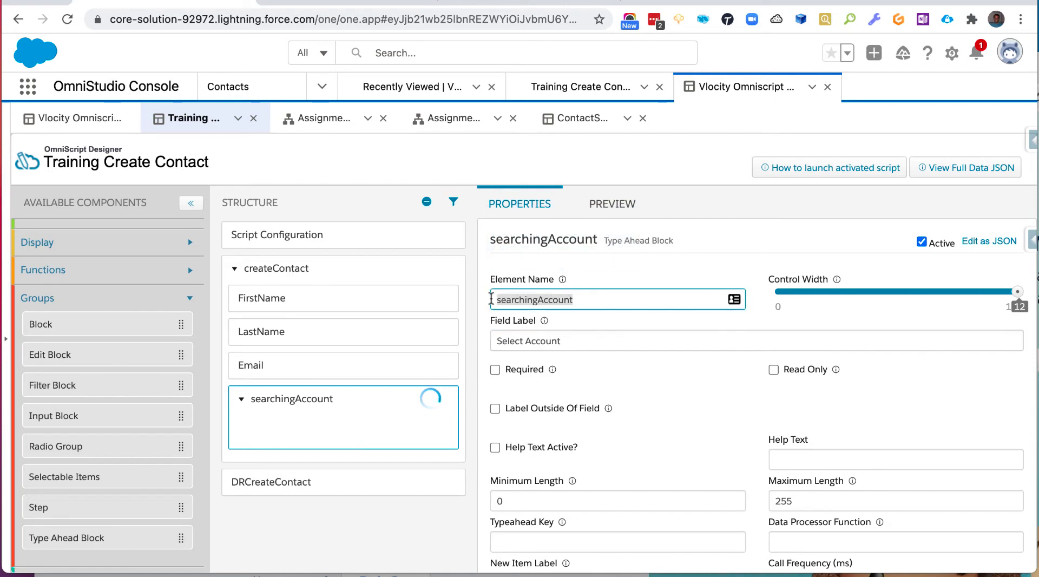
text(selectNa)
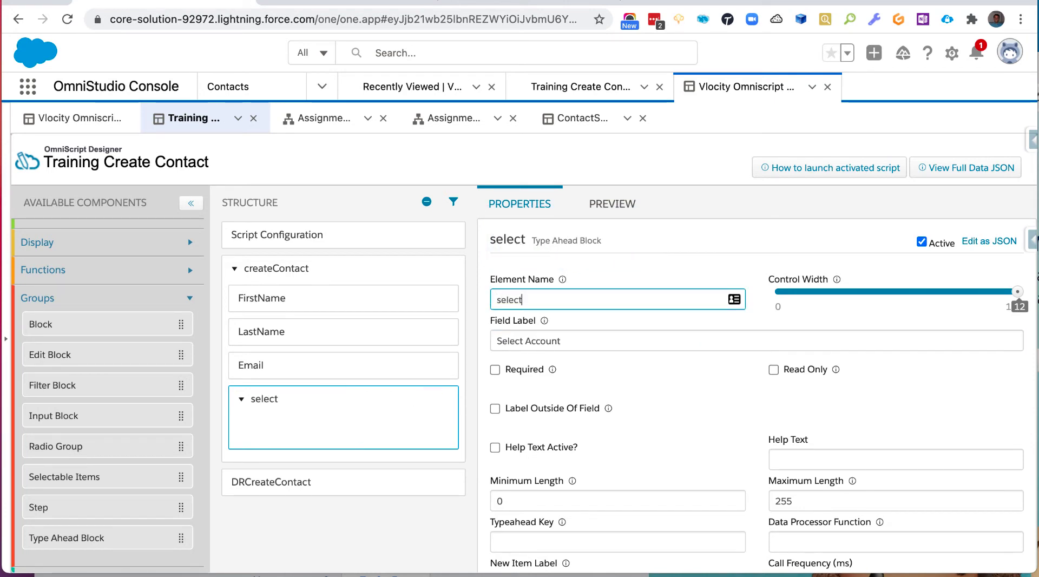
key(BackSpace)
key(BackSpace)
text(Account)
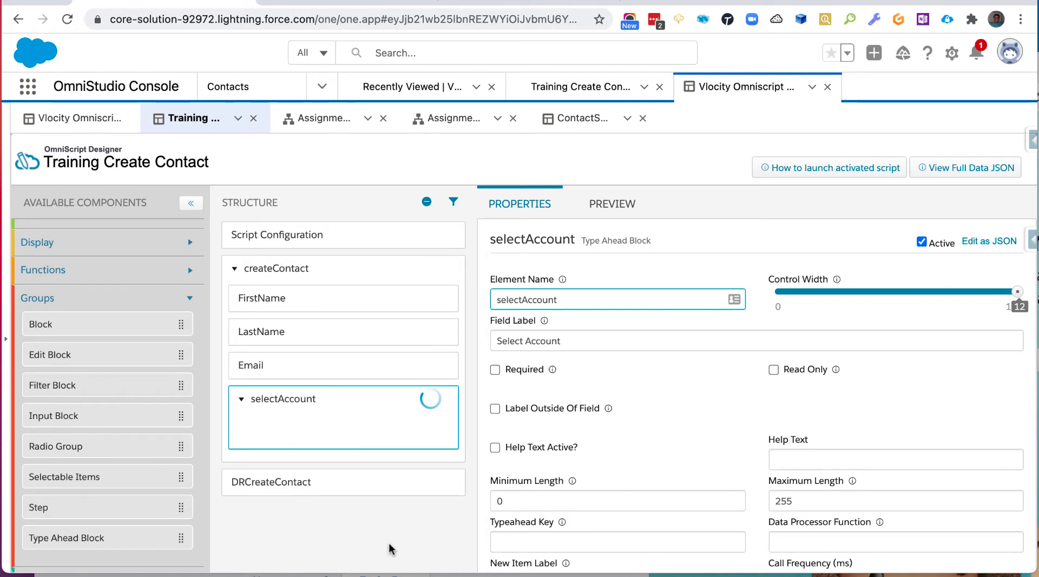
scroll(716, 415, down, 1)
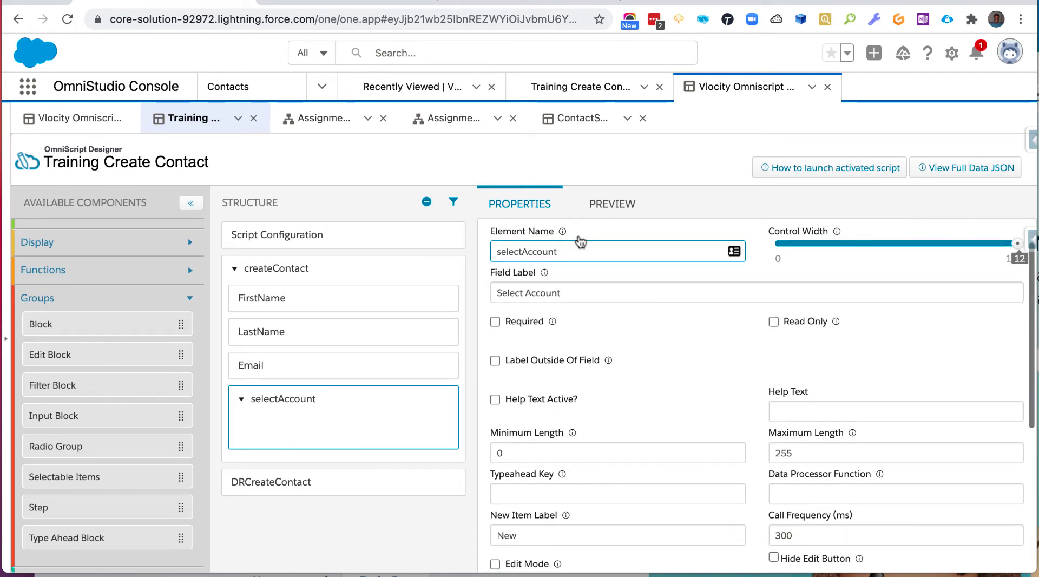
Preview the script and test the Select Account field with the sample entries "sdfsdf" and "ed"
click(614, 201)
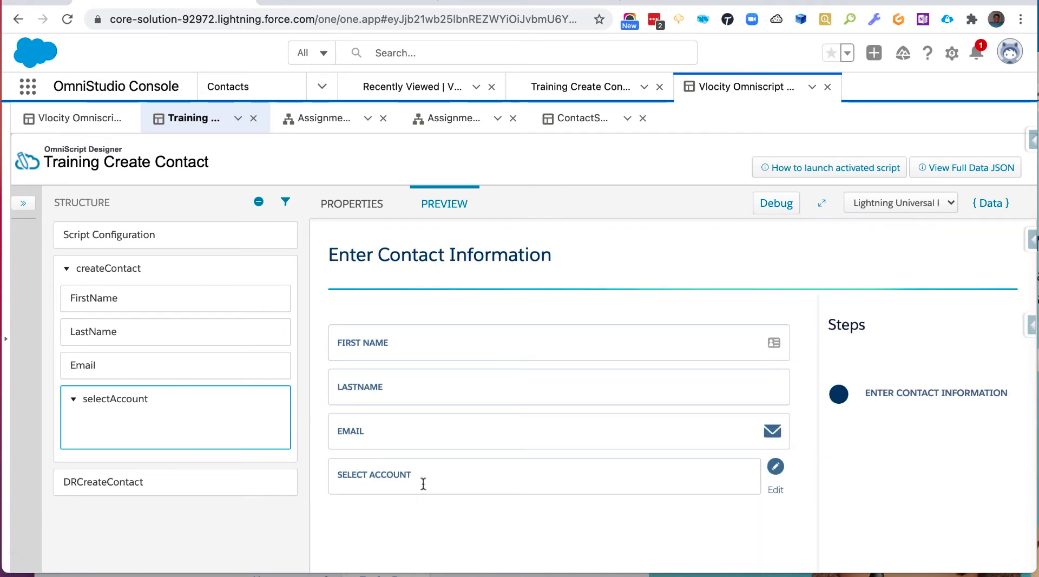
click(422, 482)
text(sdfsdf)
key(super+a)
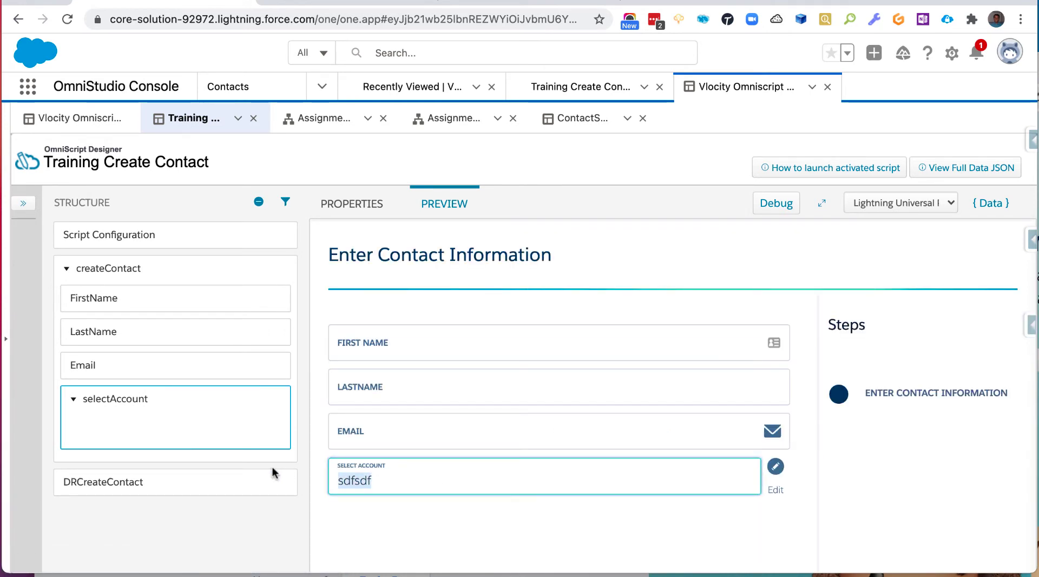
text(ed)
key(super+a)
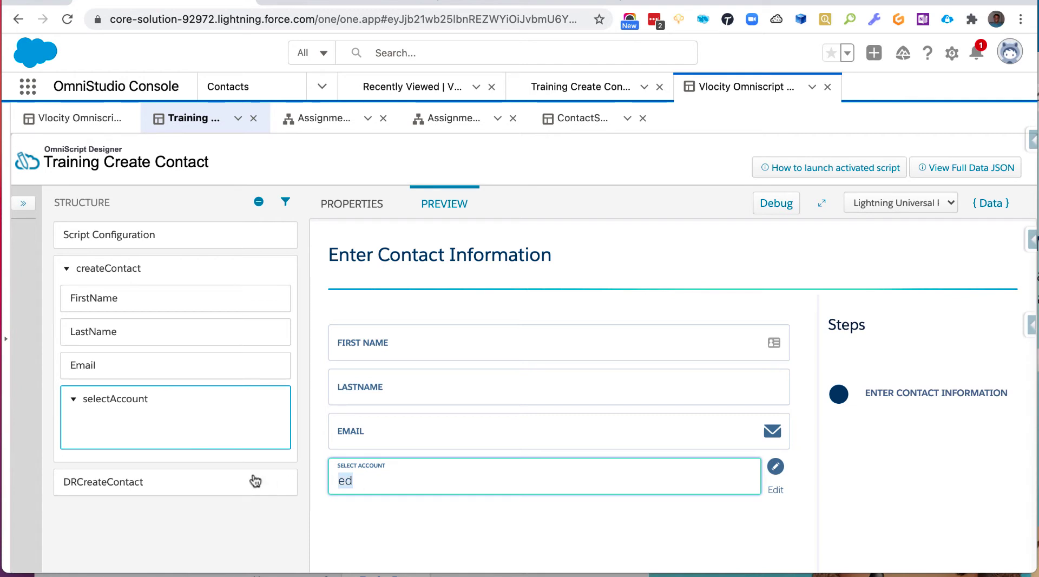
mouse_move(284, 482)
Return to the selectAccount block's properties and review its type-ahead, data and lookup settings
click(353, 204)
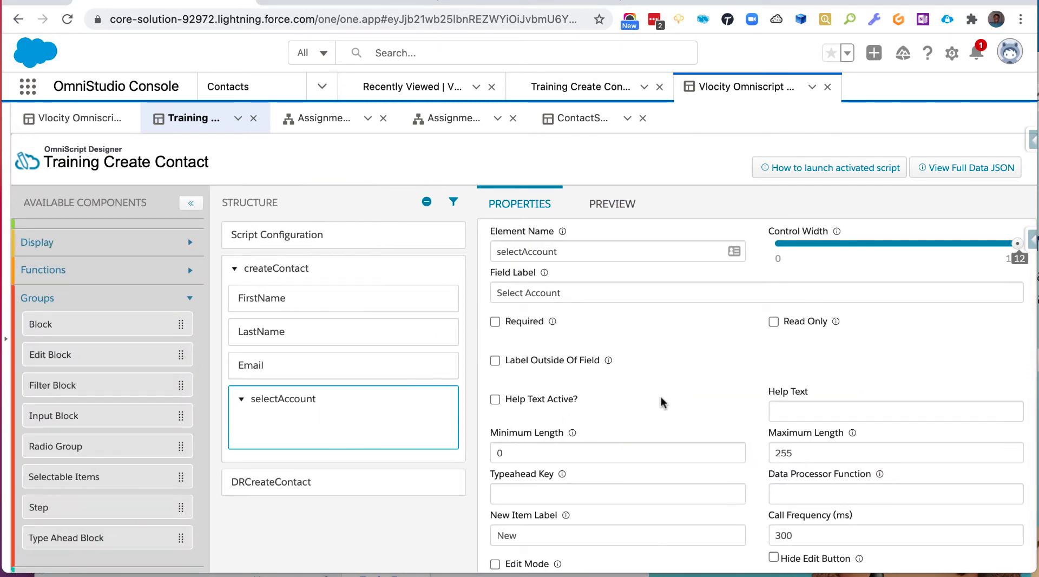
scroll(664, 403, down, 3)
scroll(638, 404, up, 2)
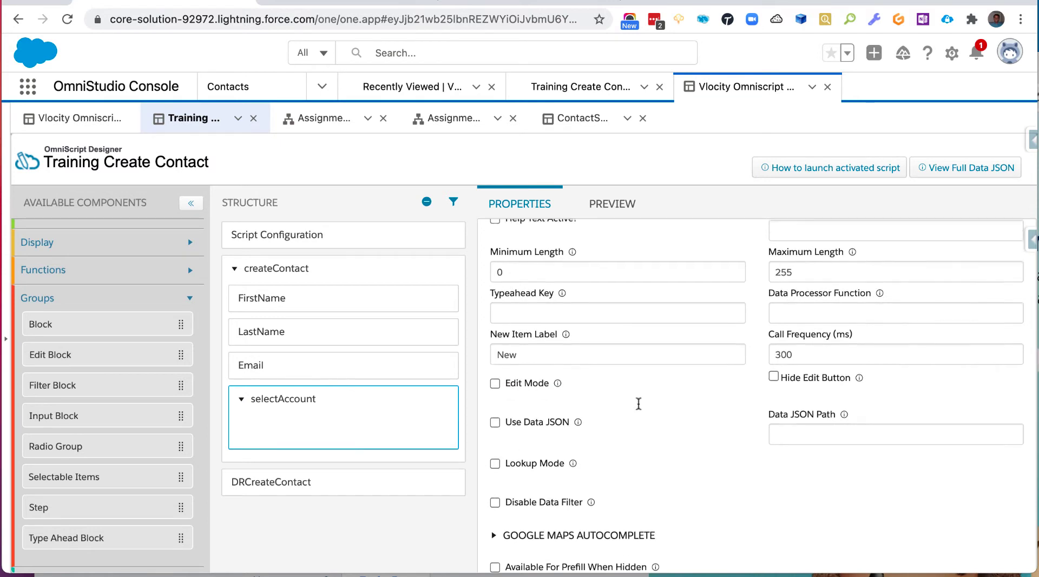
scroll(641, 403, down, 1)
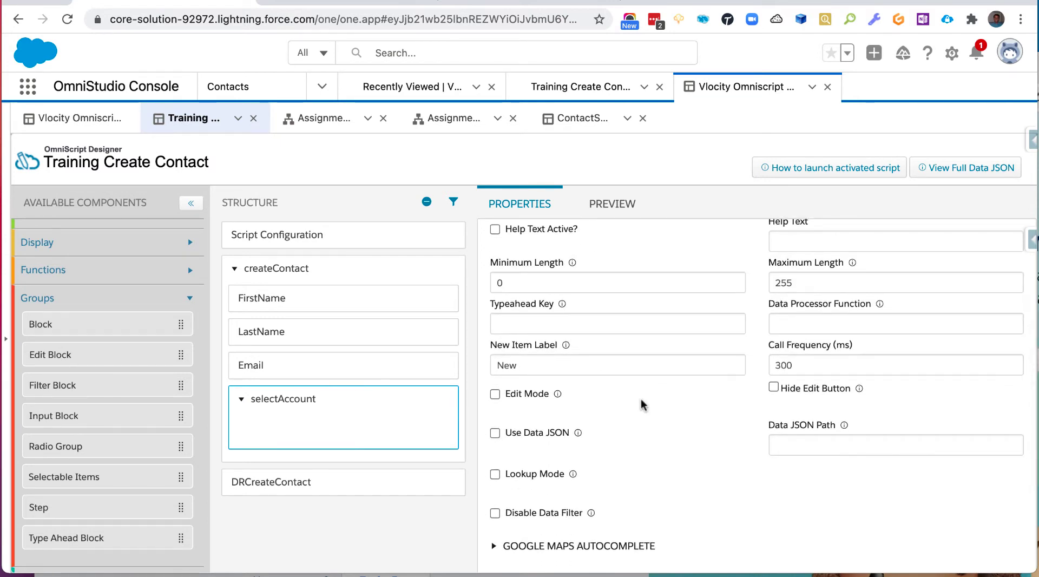
scroll(641, 403, down, 1)
scroll(641, 403, up, 2)
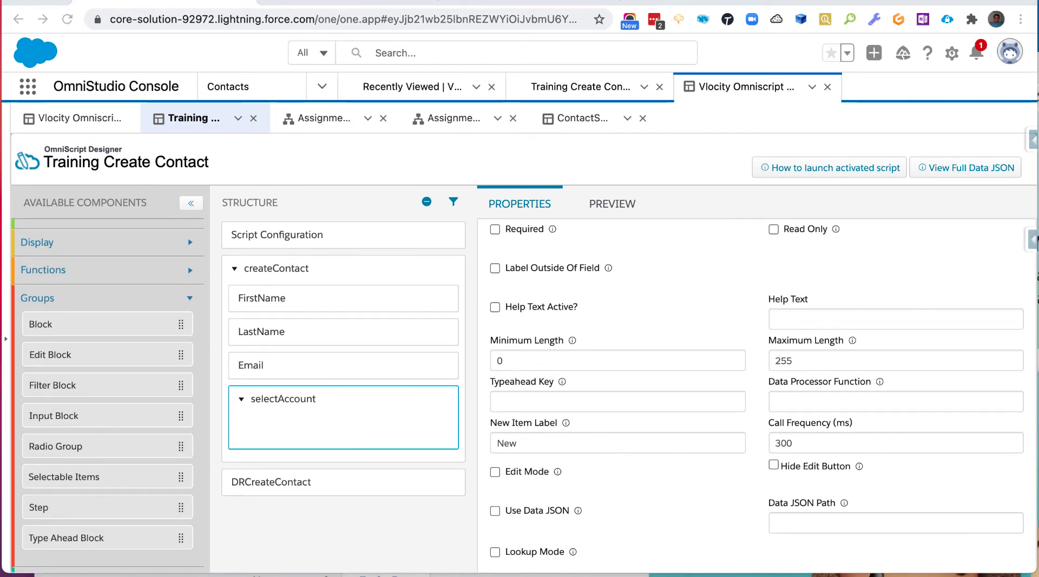
scroll(757, 395, down, 2)
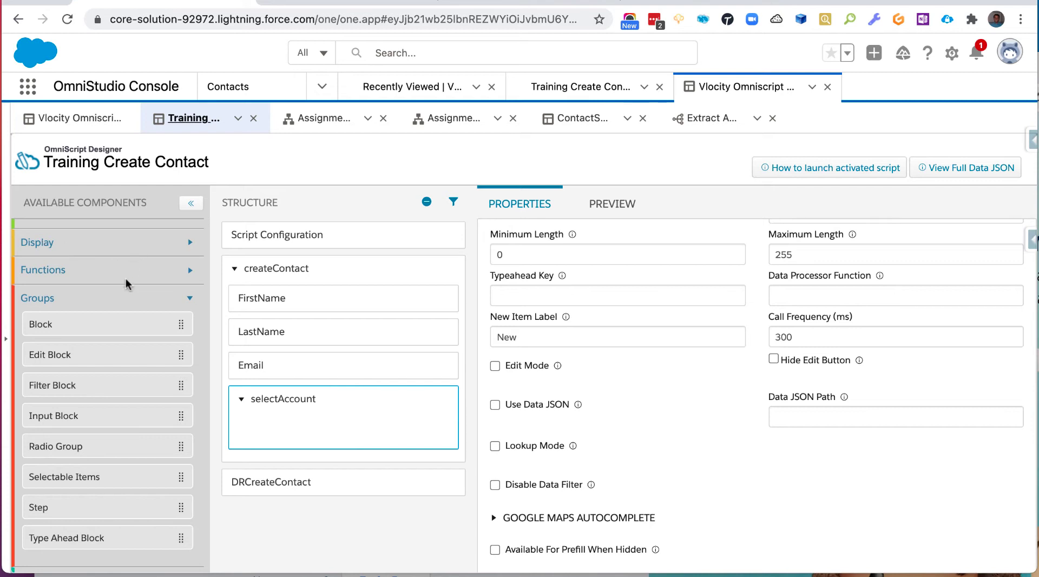
Add a DataRaptor Extract Action inside the selectAccount type-ahead block
scroll(122, 285, up, 1)
click(57, 232)
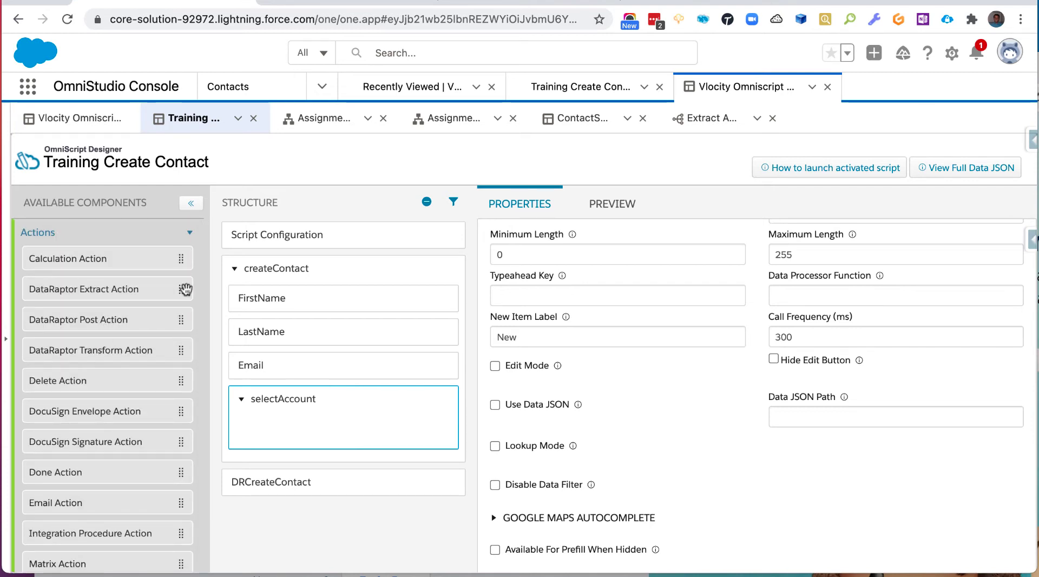
drag(181, 289, 395, 430)
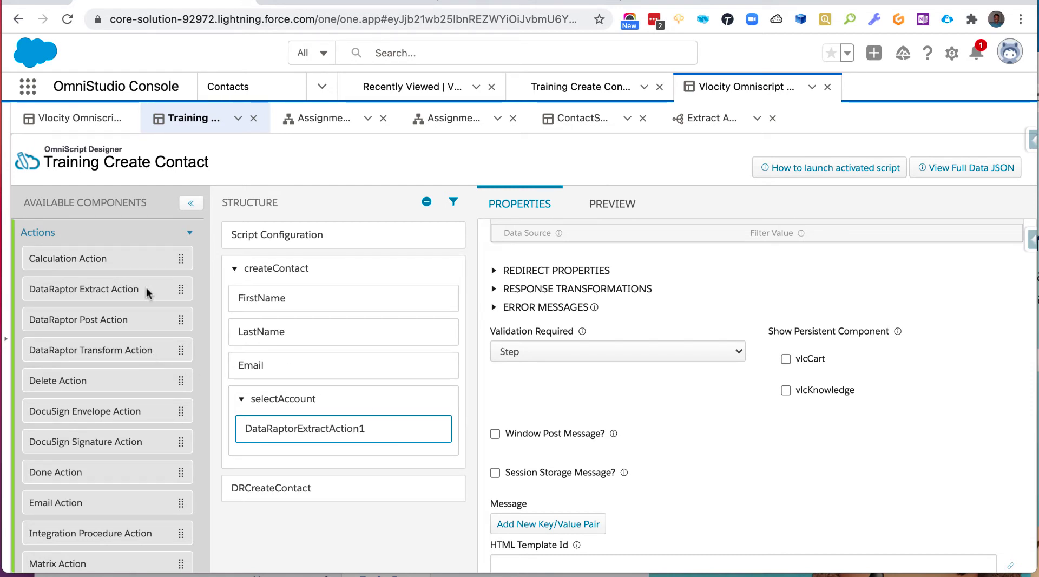
drag(146, 287, 344, 441)
Create a new DataRaptor interface named DRSelectAccount for the extract action inside selectAccount
scroll(655, 400, up, 5)
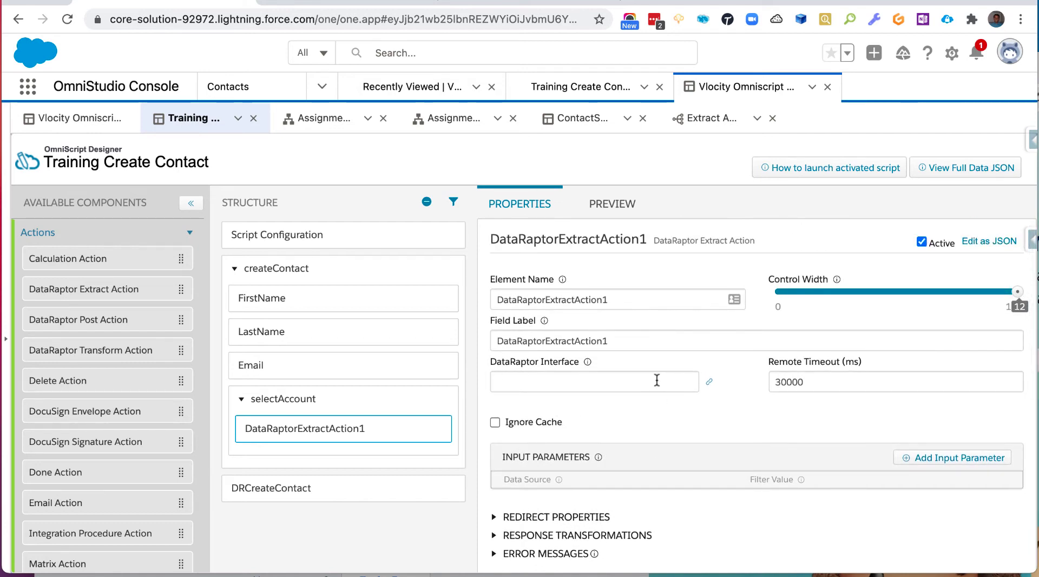
click(657, 380)
text(New)
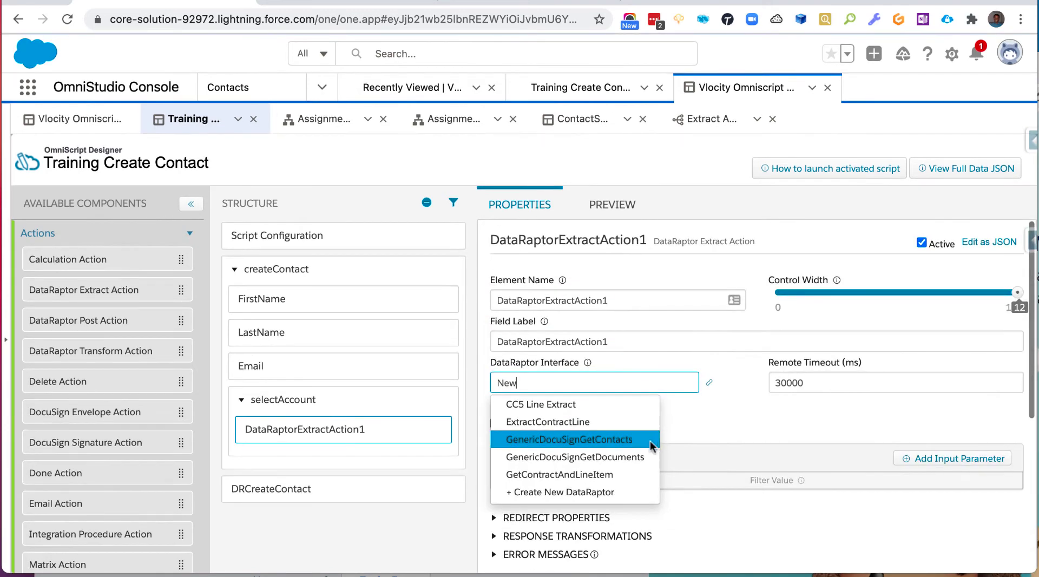
click(649, 491)
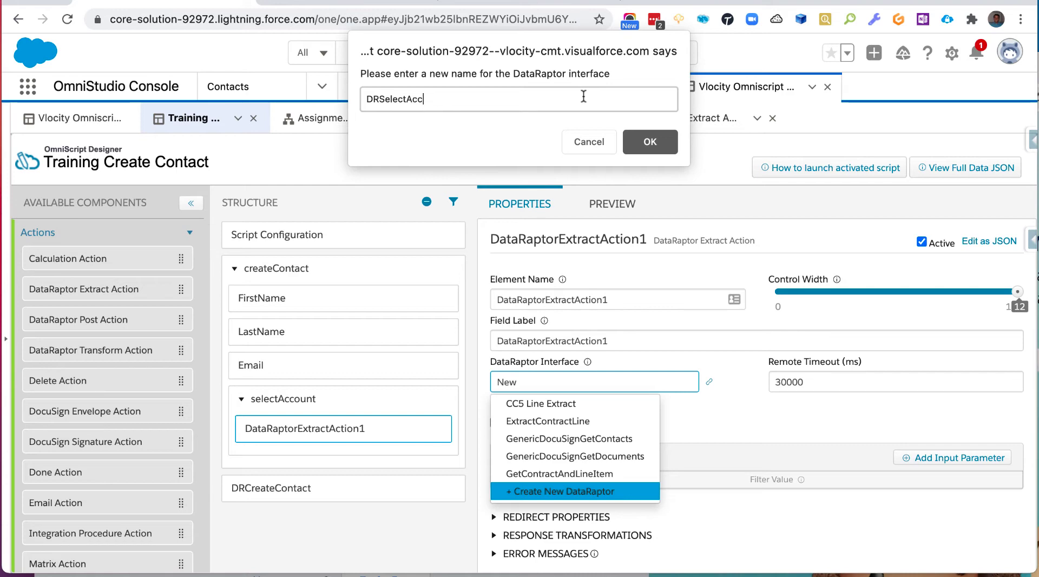
click(651, 142)
text(DRSelectAccount)
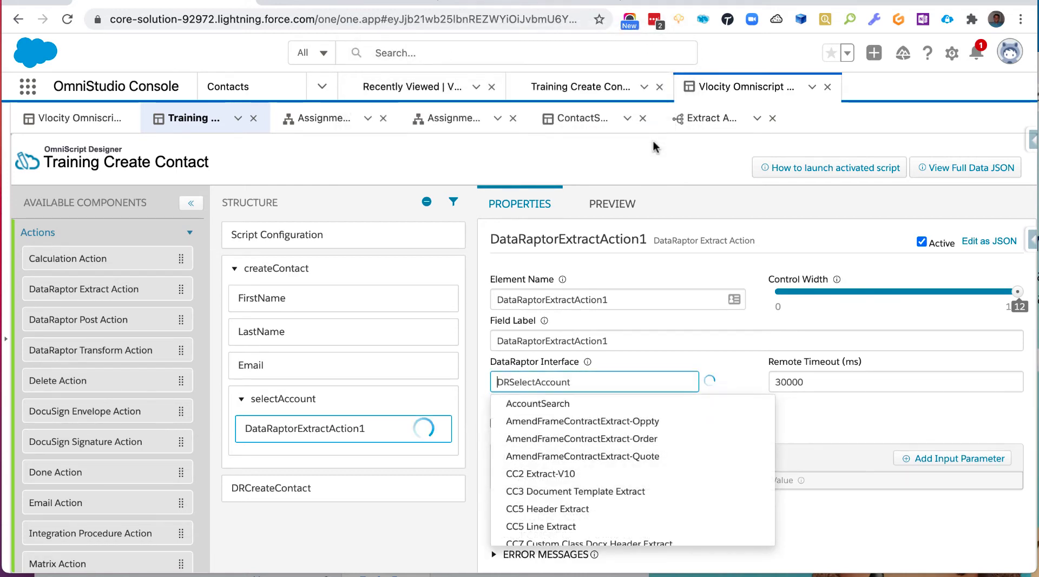
click(563, 404)
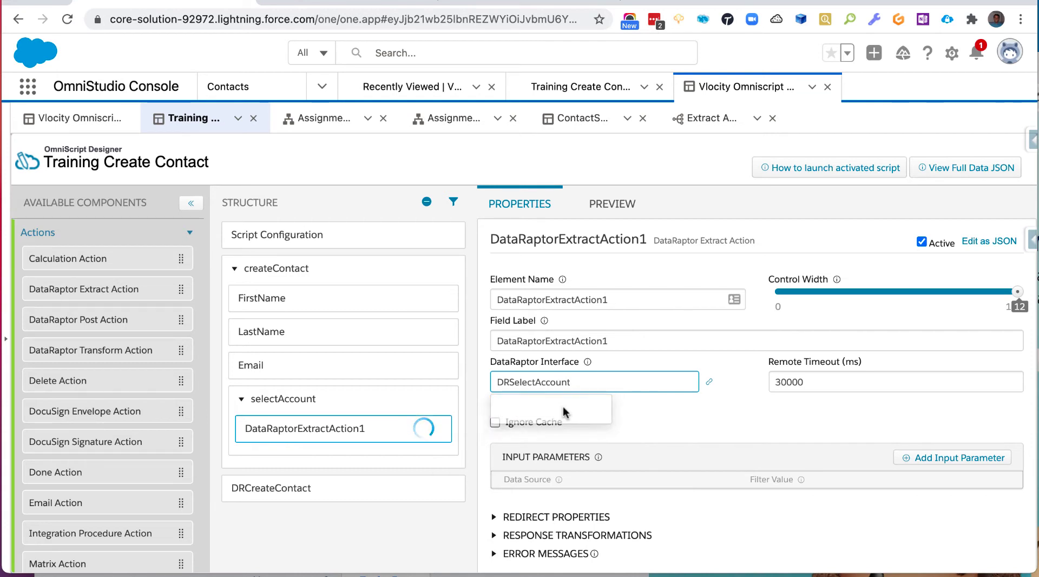
Open the DRSelectAccount DataRaptor and add an extract step on the Account object with output path Account
click(708, 383)
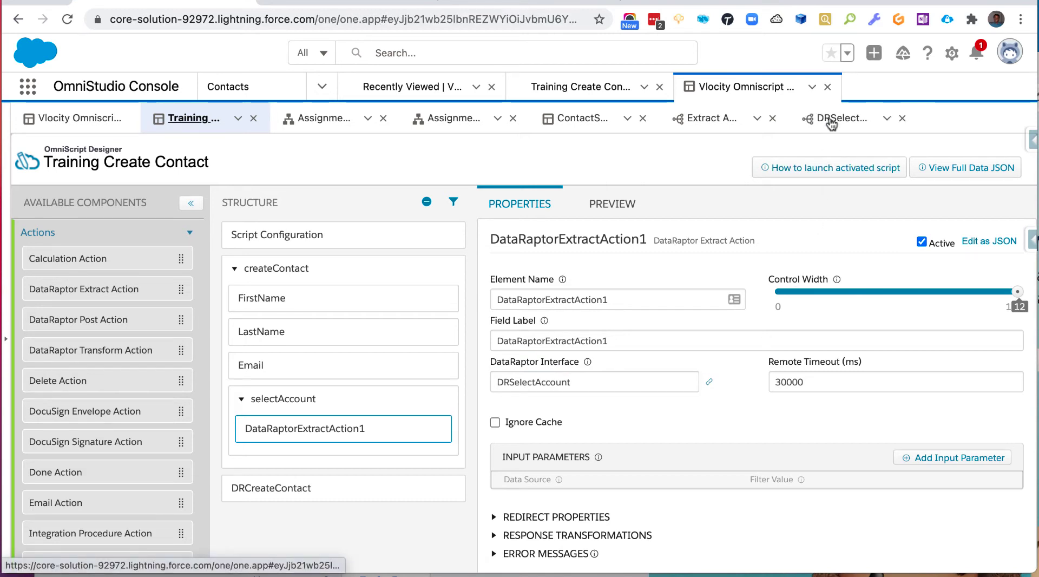
click(831, 120)
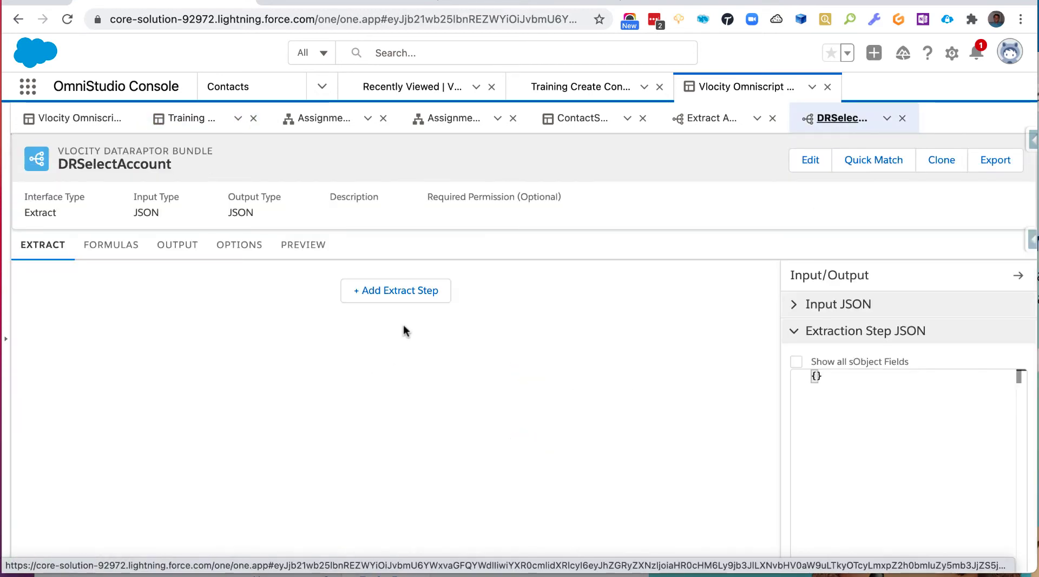
click(412, 293)
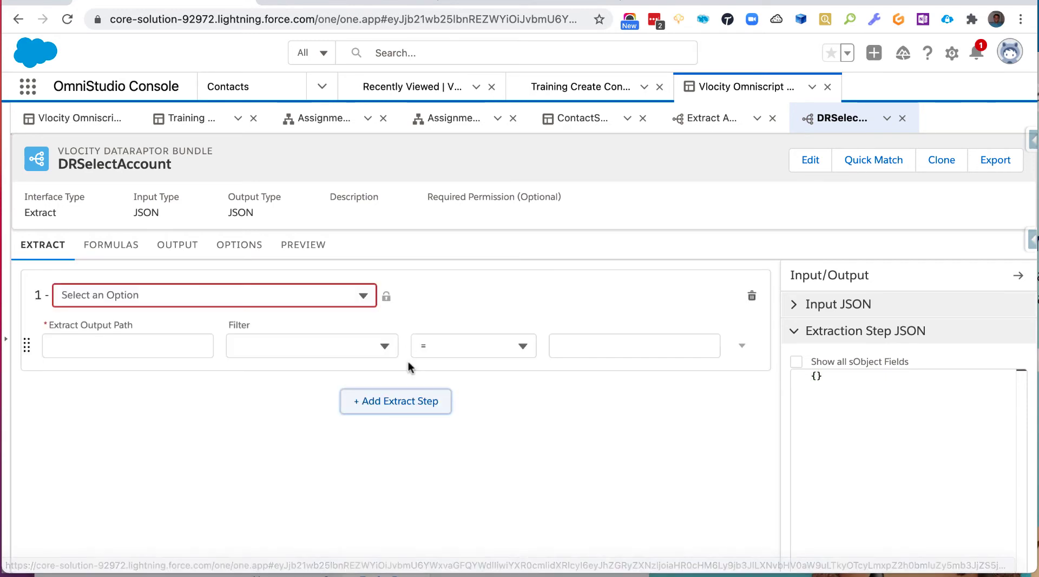
click(237, 303)
text(A)
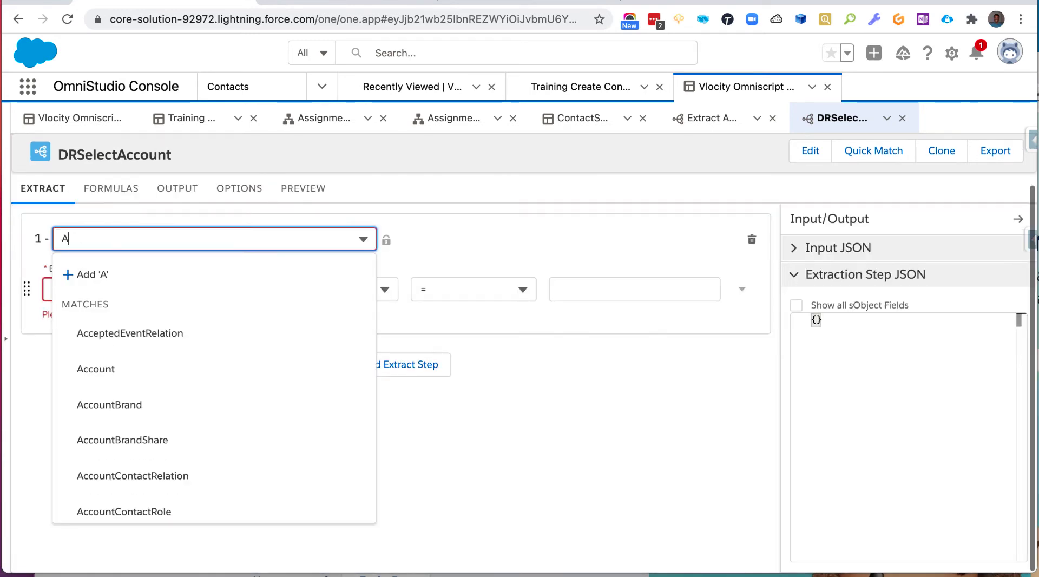
text(ccount)
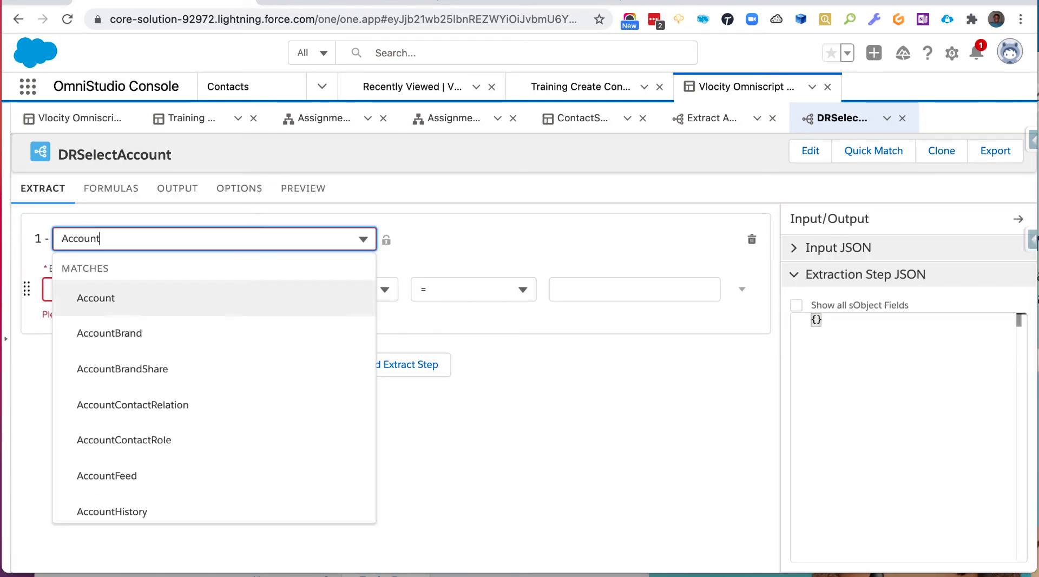
click(187, 300)
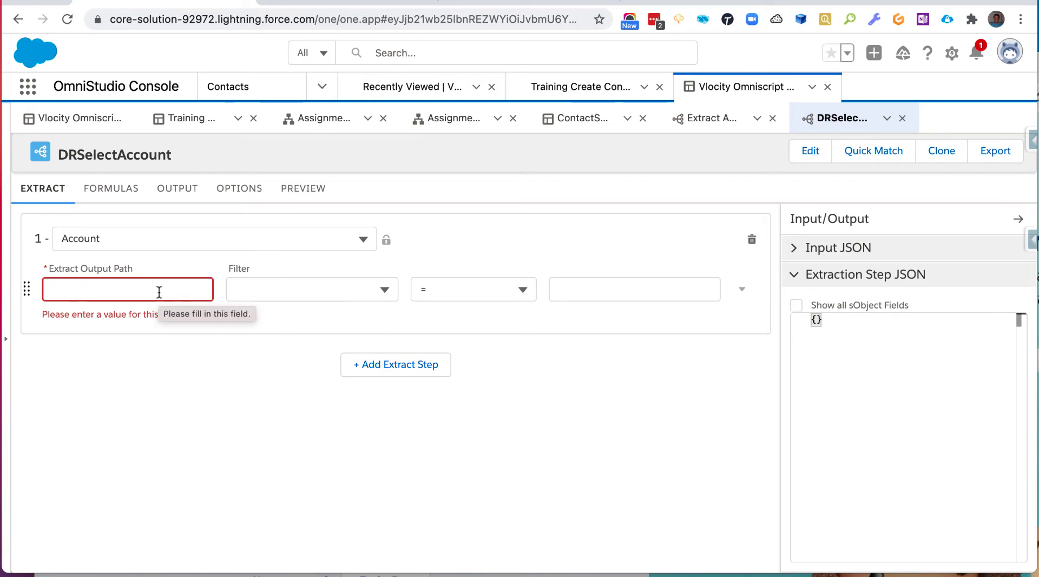
click(159, 292)
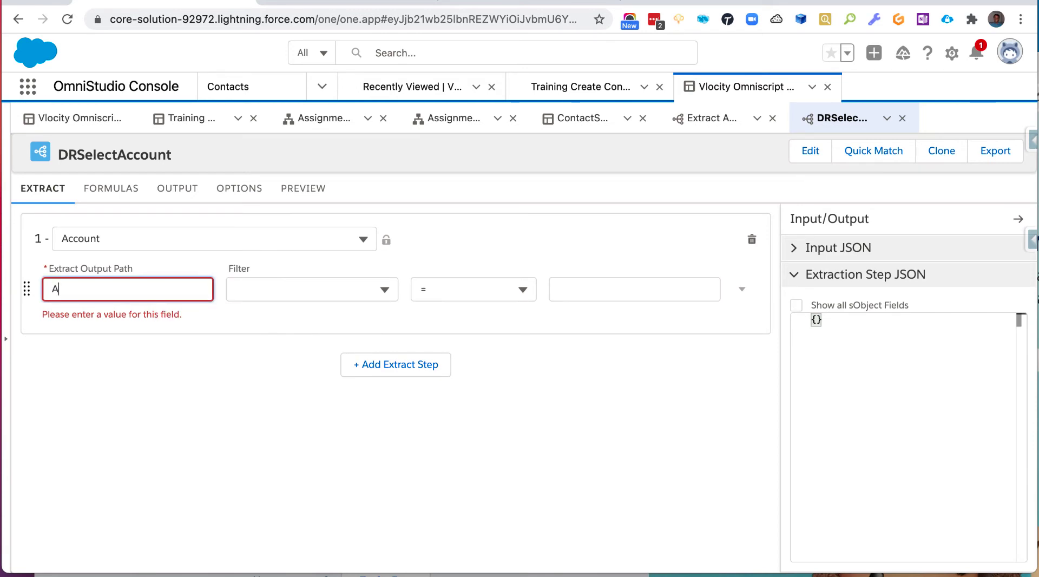
text(Account)
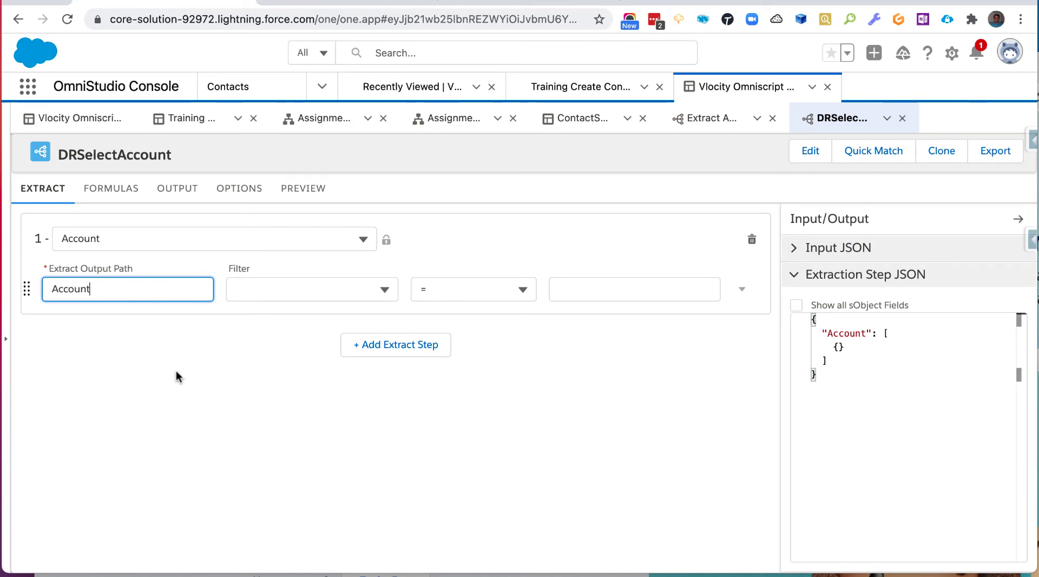
Filter the Account extract step by Name LIKE inputName
click(302, 288)
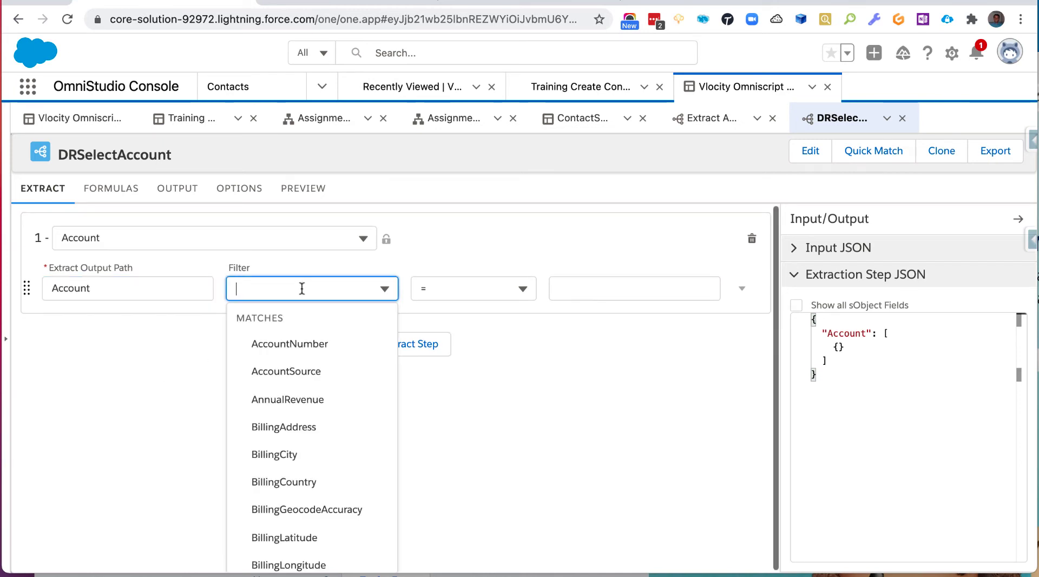
text(Name)
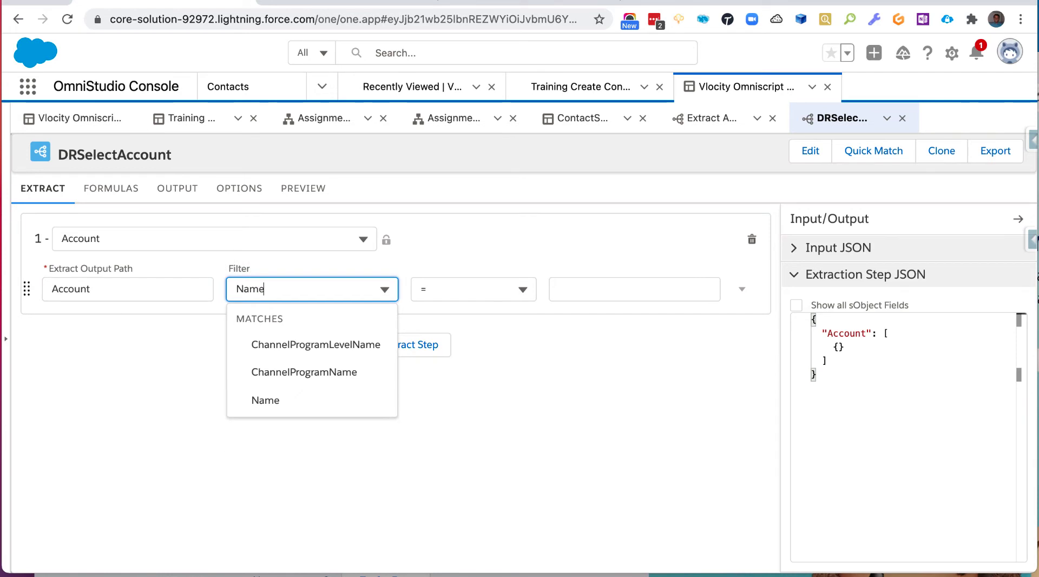
click(314, 409)
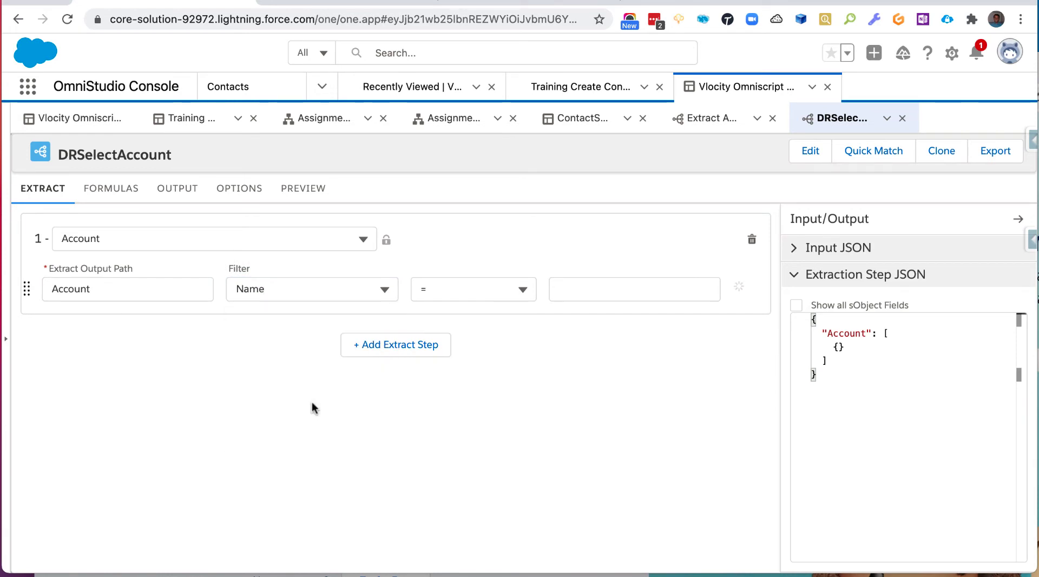
click(469, 289)
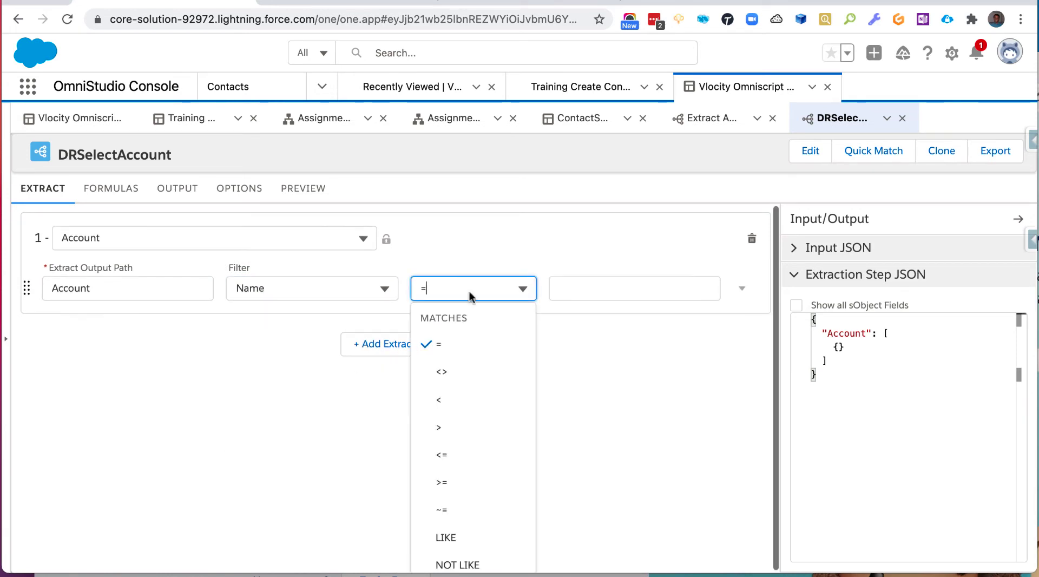
click(455, 536)
click(598, 291)
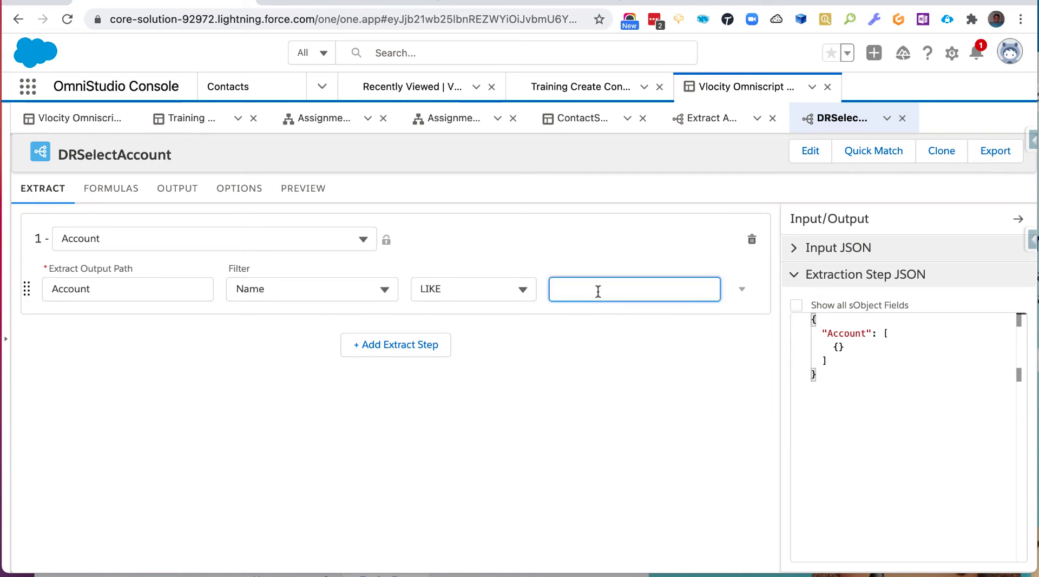
text(inputName)
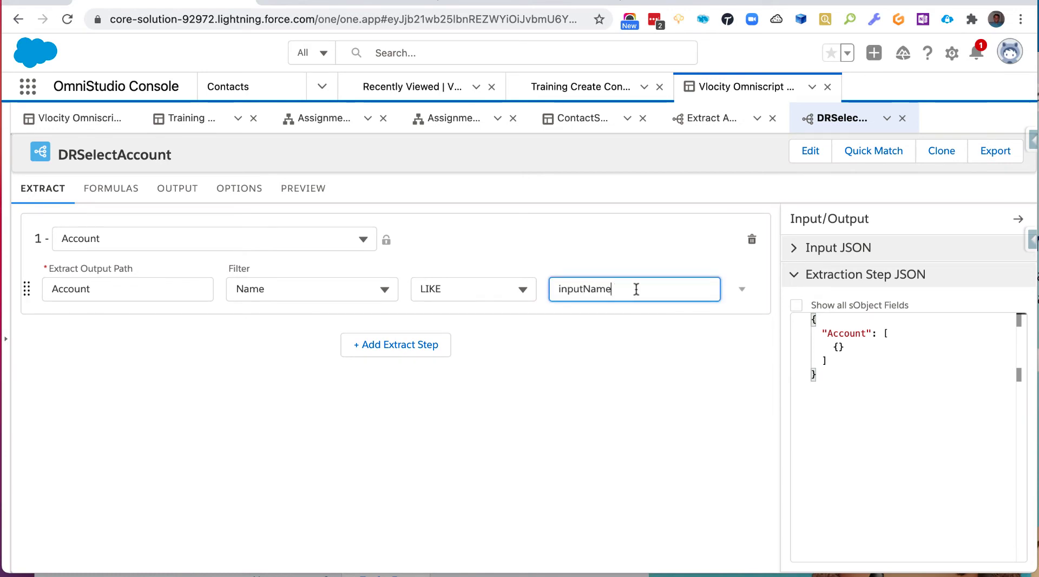
drag(636, 289, 557, 289)
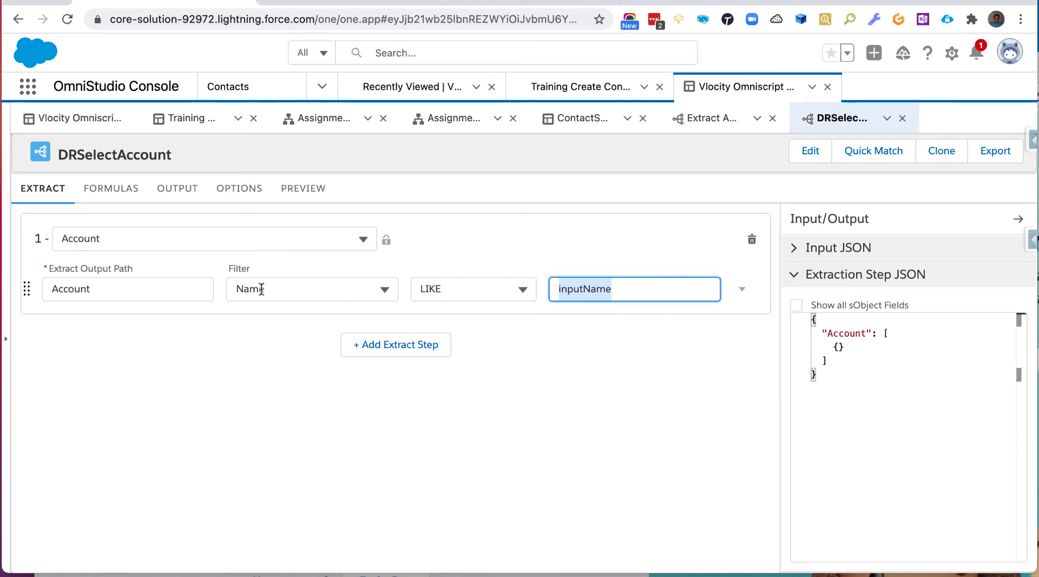
click(264, 438)
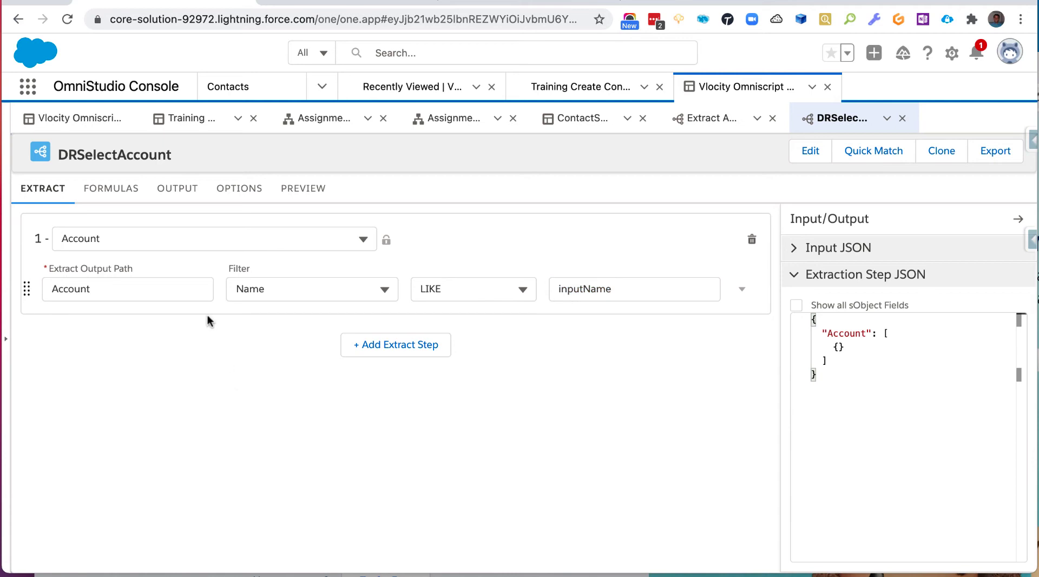
Add an output mapping to DRSelectAccount from Account:Name to the output JSON path Name
click(186, 190)
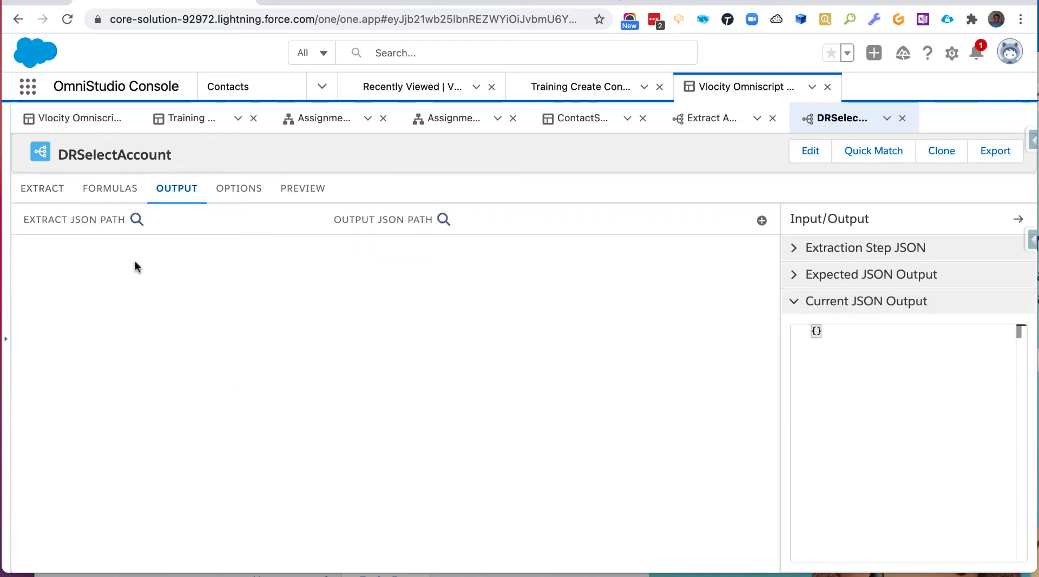
click(762, 220)
click(96, 275)
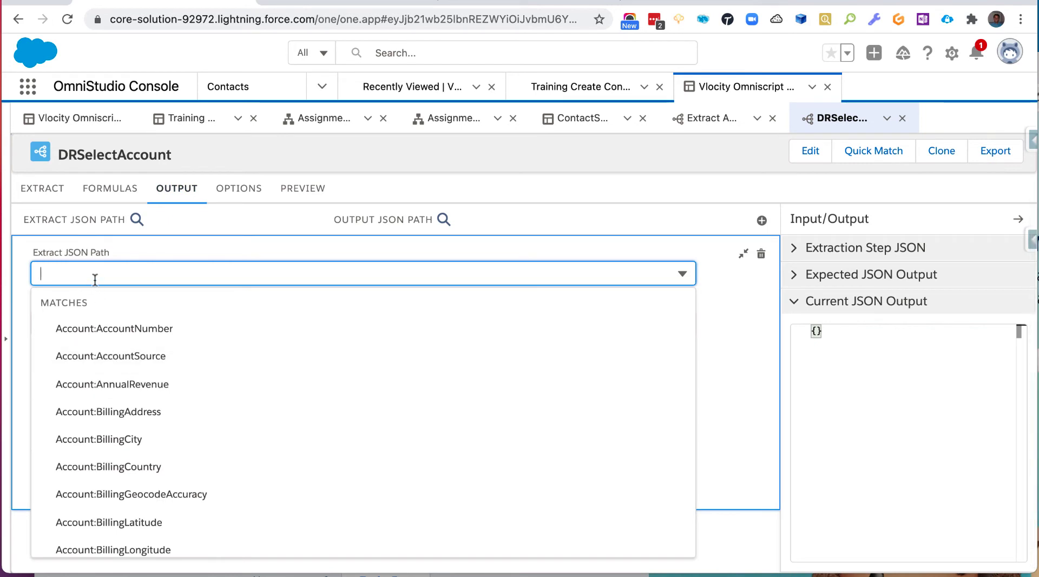
scroll(227, 446, down, 3)
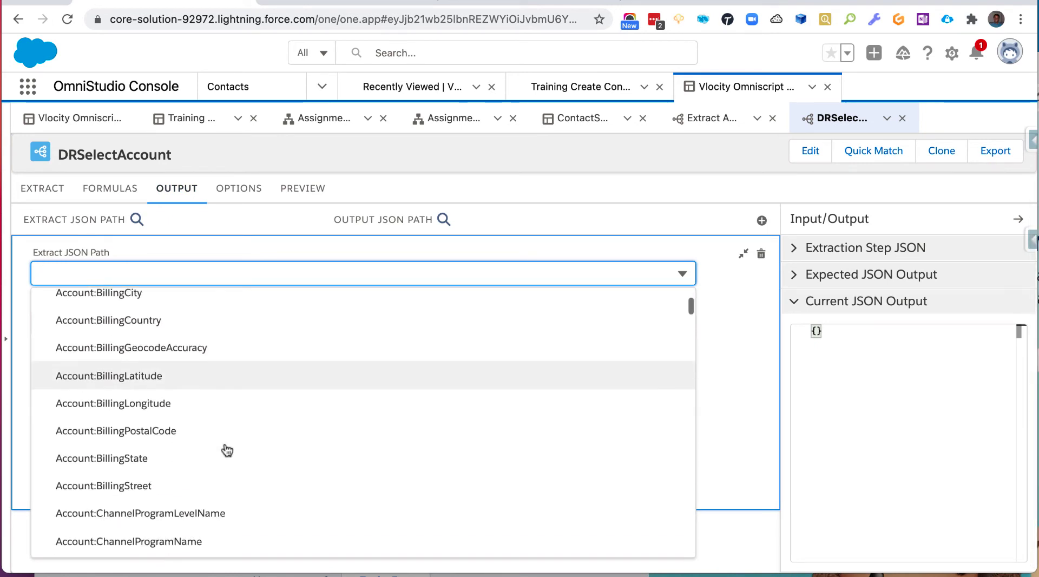
scroll(226, 450, down, 5)
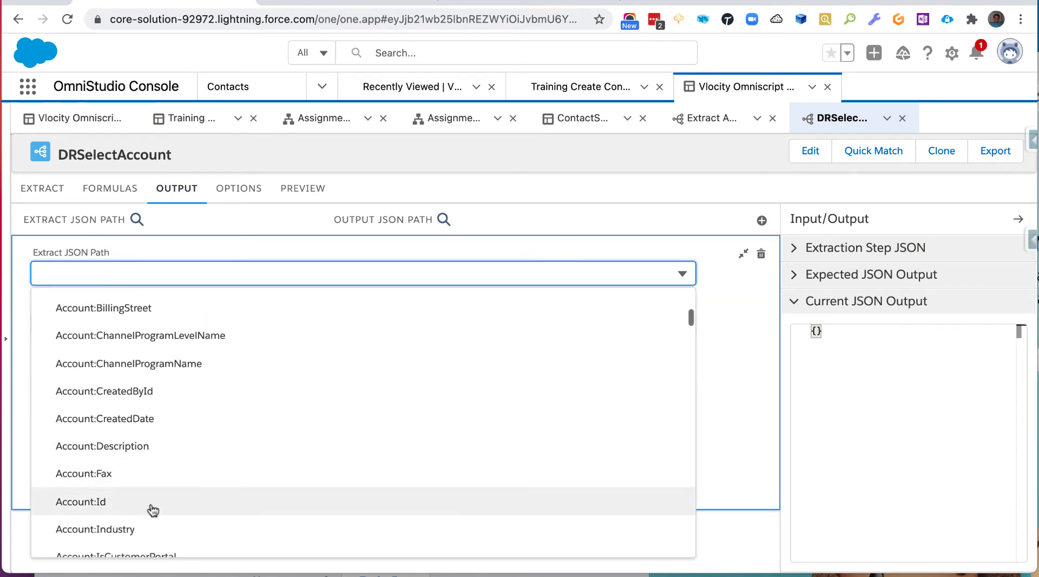
scroll(222, 477, down, 4)
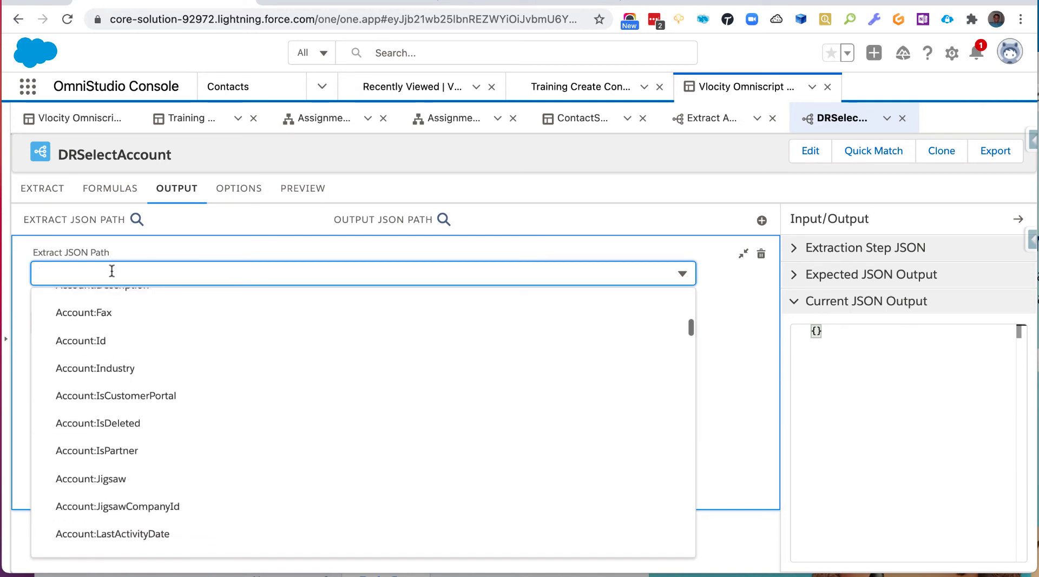
text(Name)
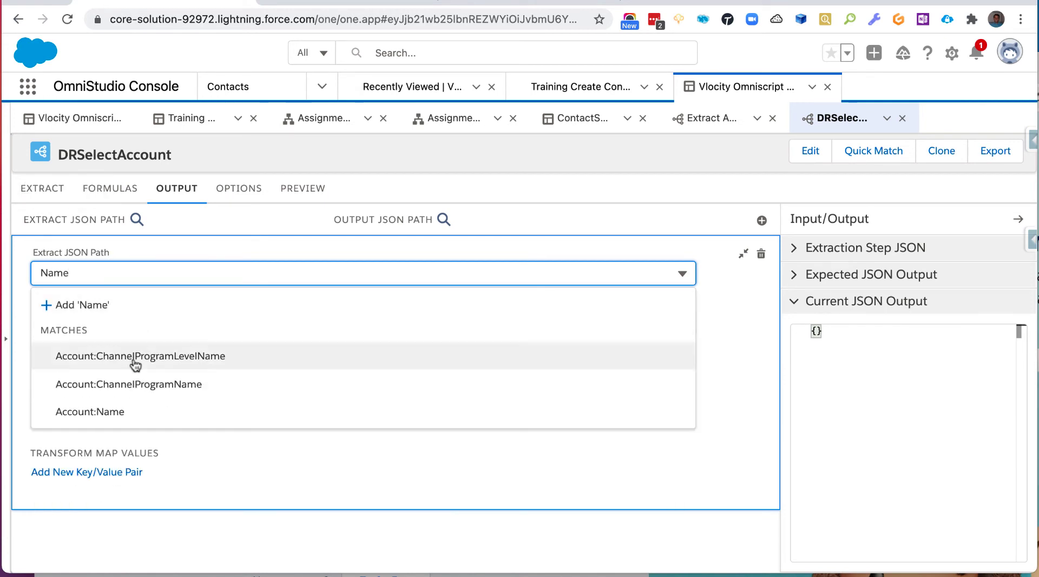
click(90, 412)
click(166, 323)
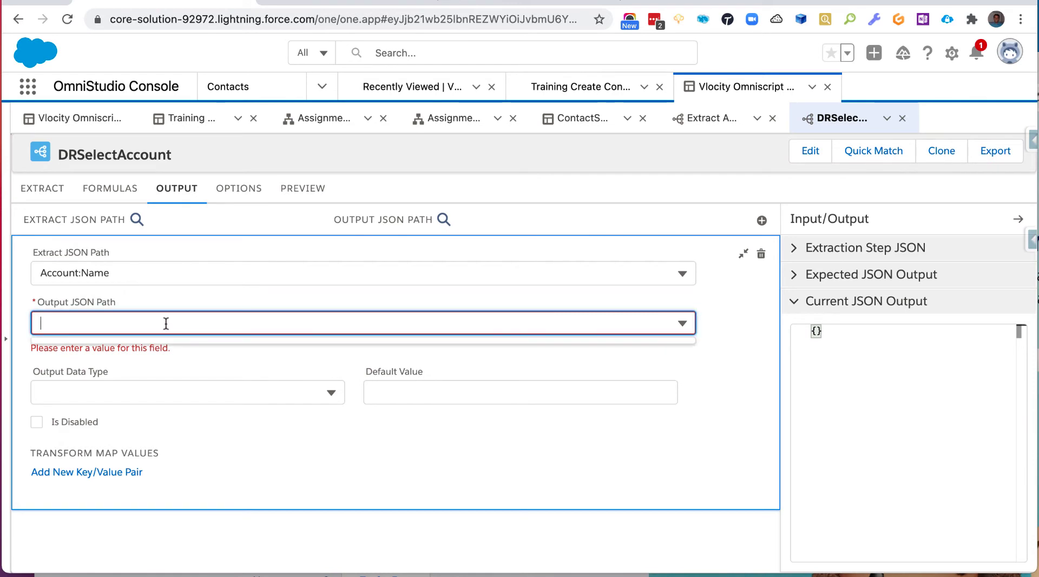
text(Name)
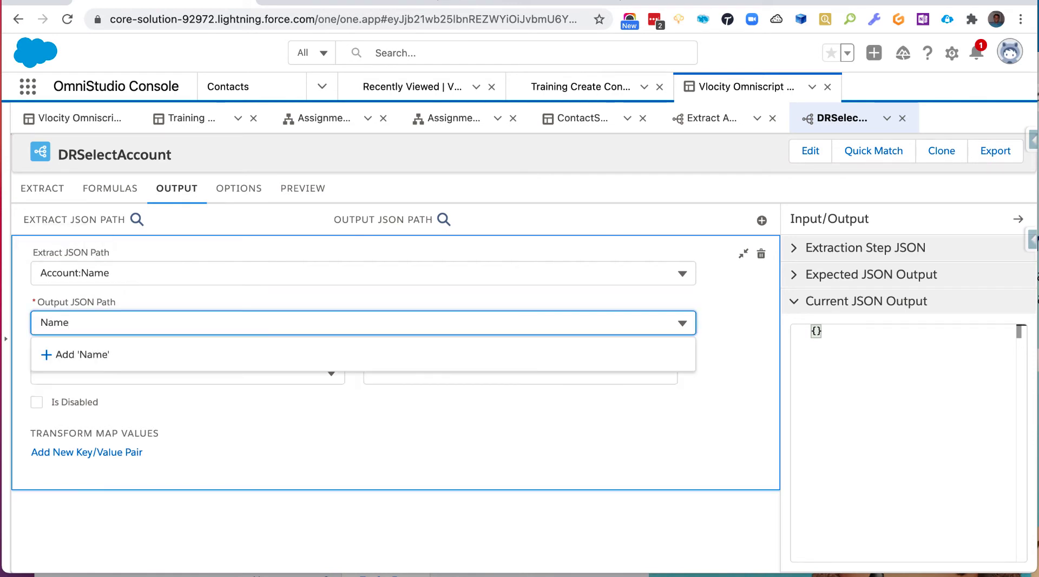
click(132, 356)
drag(76, 324, 15, 328)
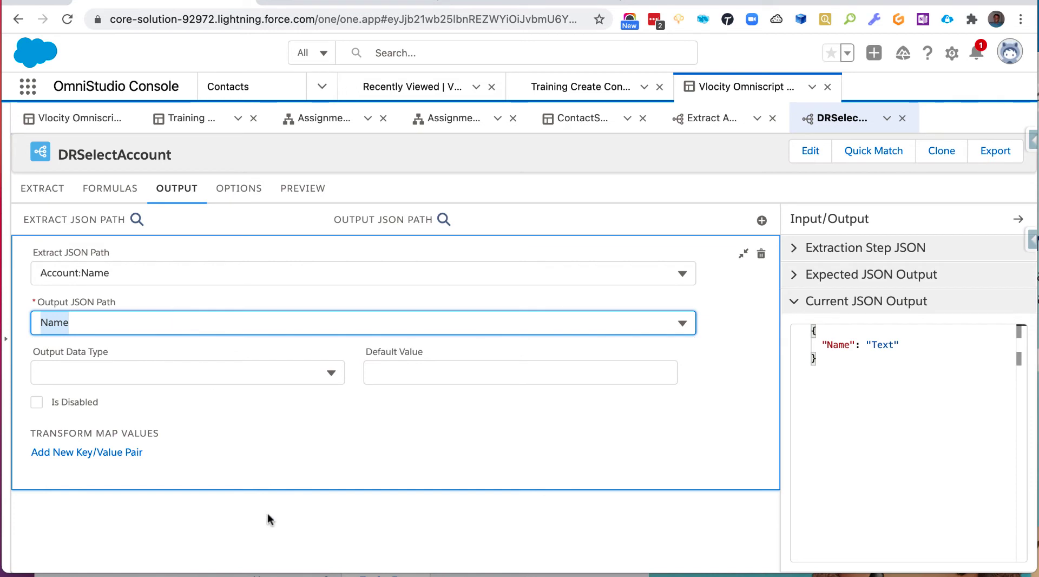
click(91, 324)
click(208, 523)
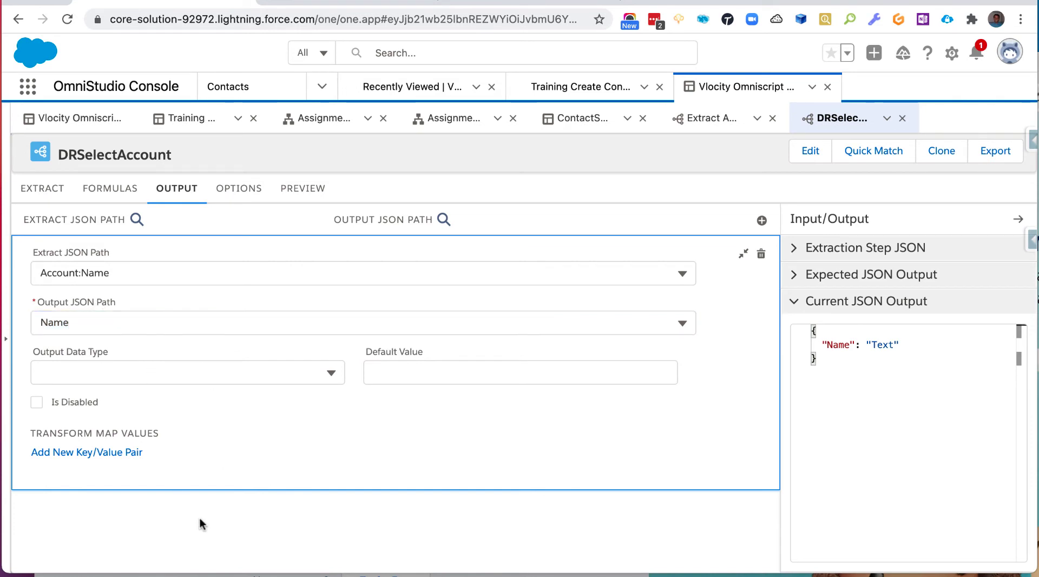
Add an output mapping from Account:BillingStreet to the output JSON path BillingStreet
click(762, 221)
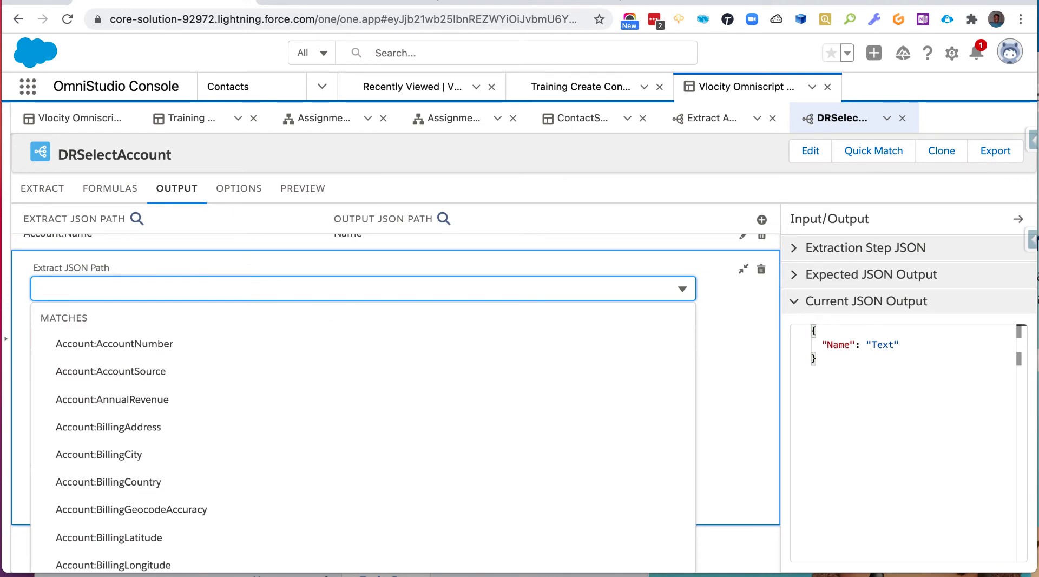
text(Billing)
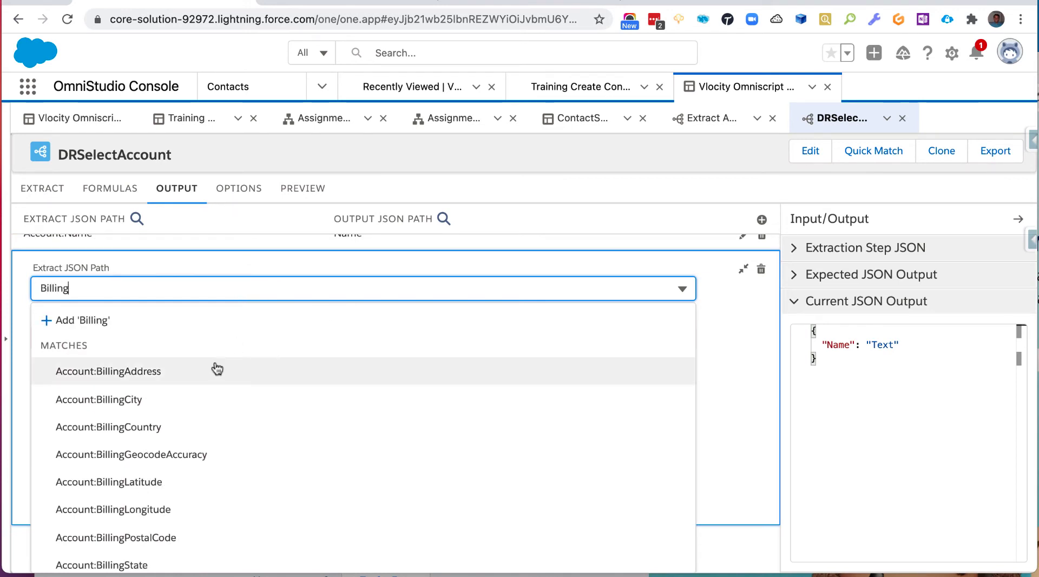
text(st)
drag(152, 395, 158, 418)
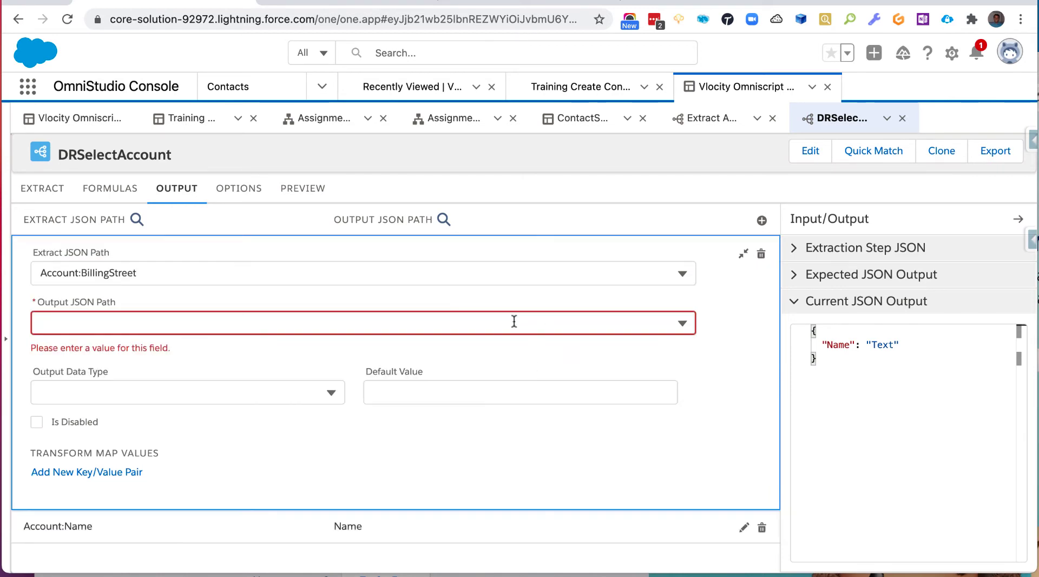
click(416, 325)
text(B)
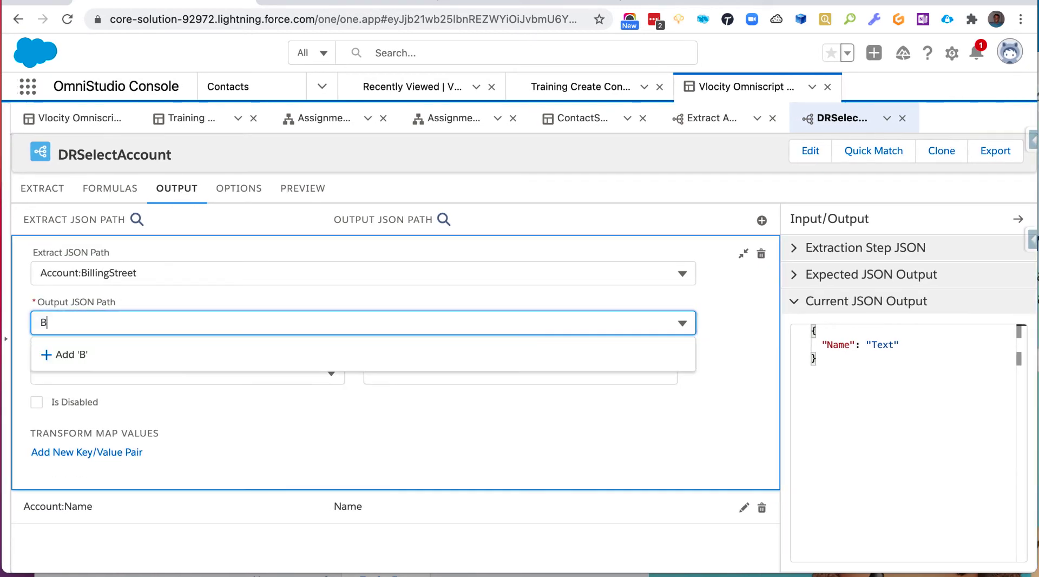
text(illing)
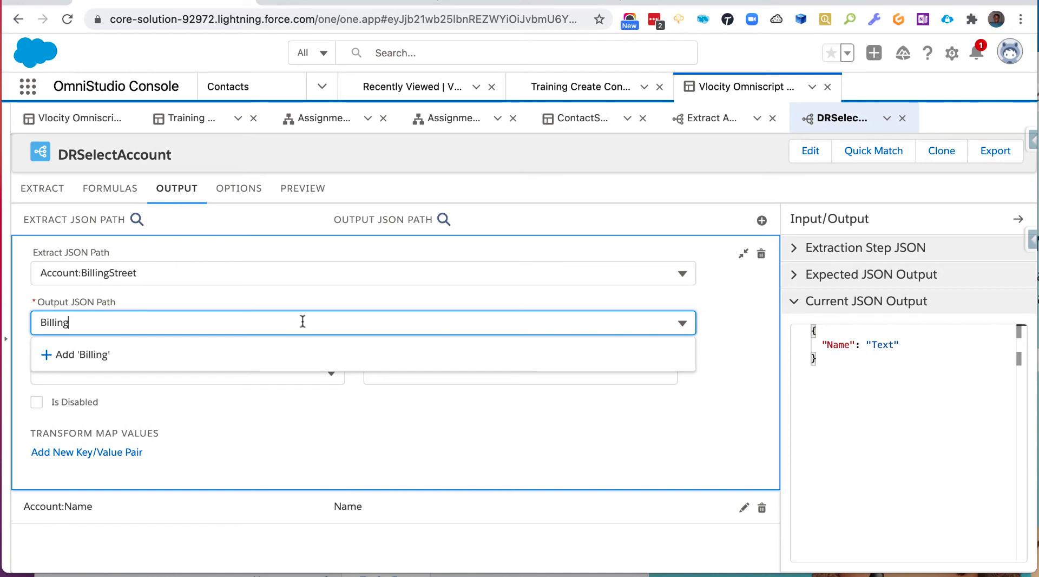
text(Street)
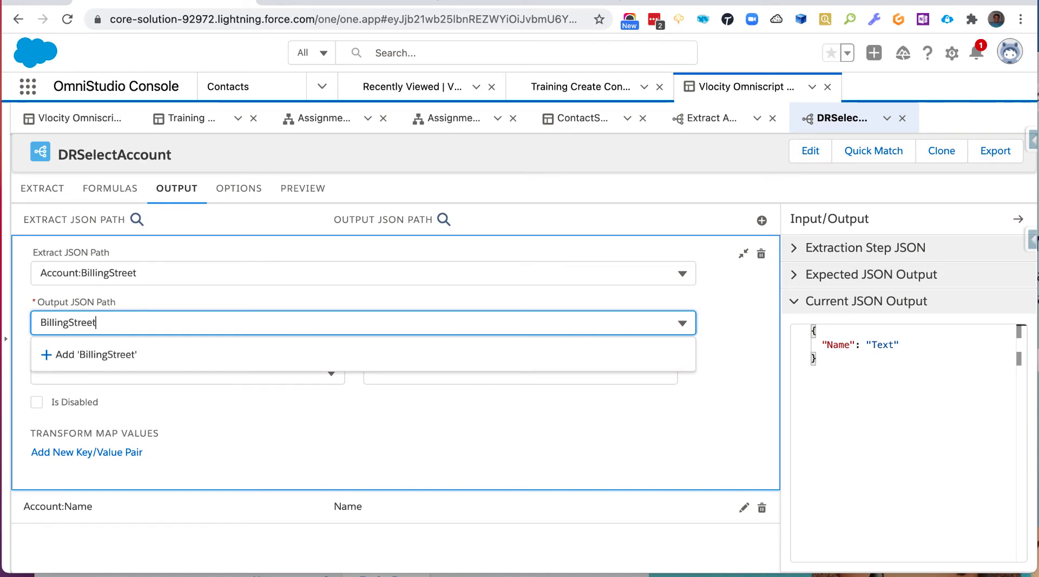
click(254, 355)
click(744, 253)
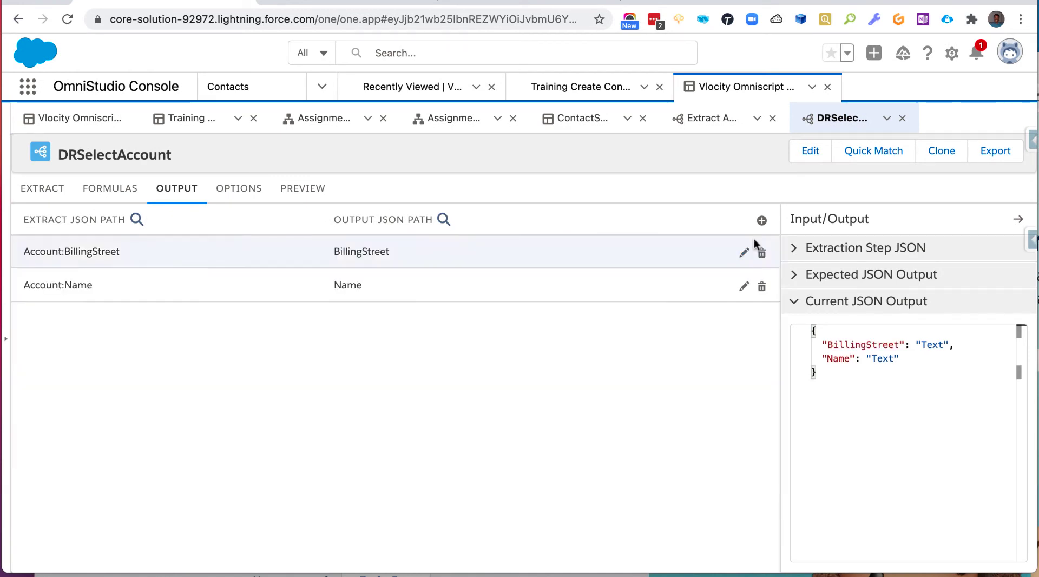
Add an output mapping from Account:BillingState to the output JSON path BillingState
click(762, 219)
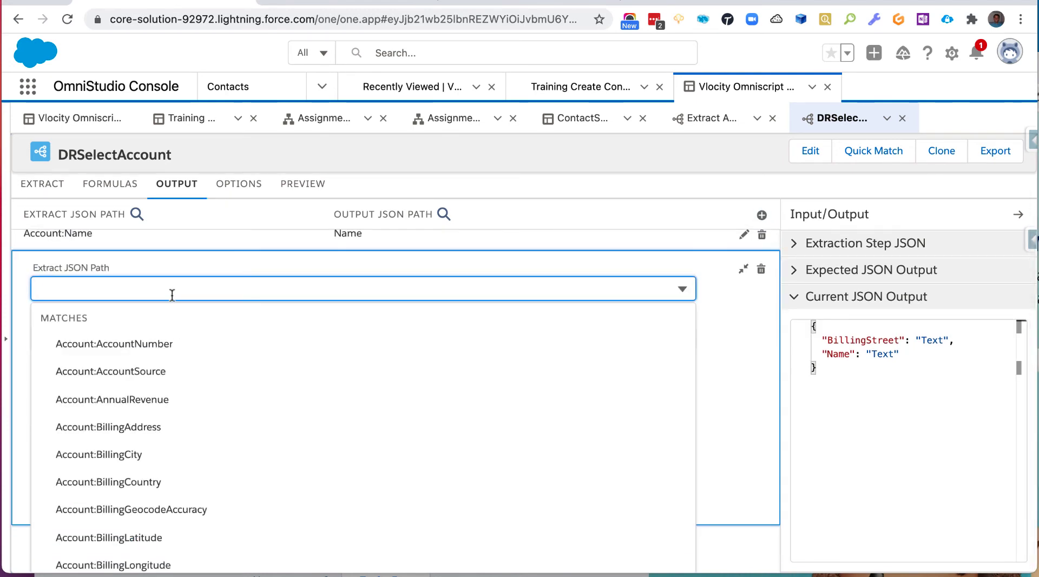
text(BillingS)
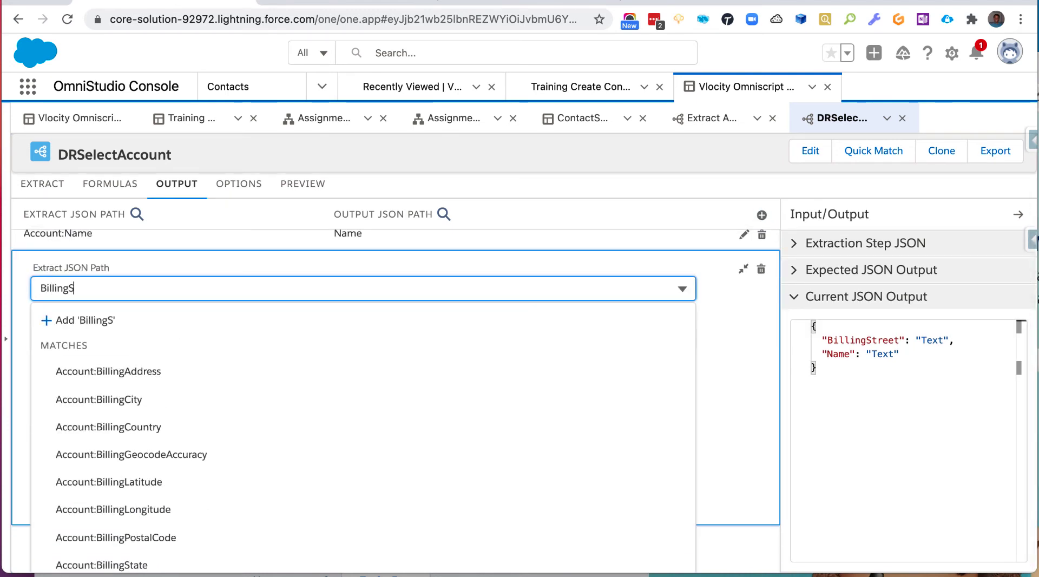
text(t)
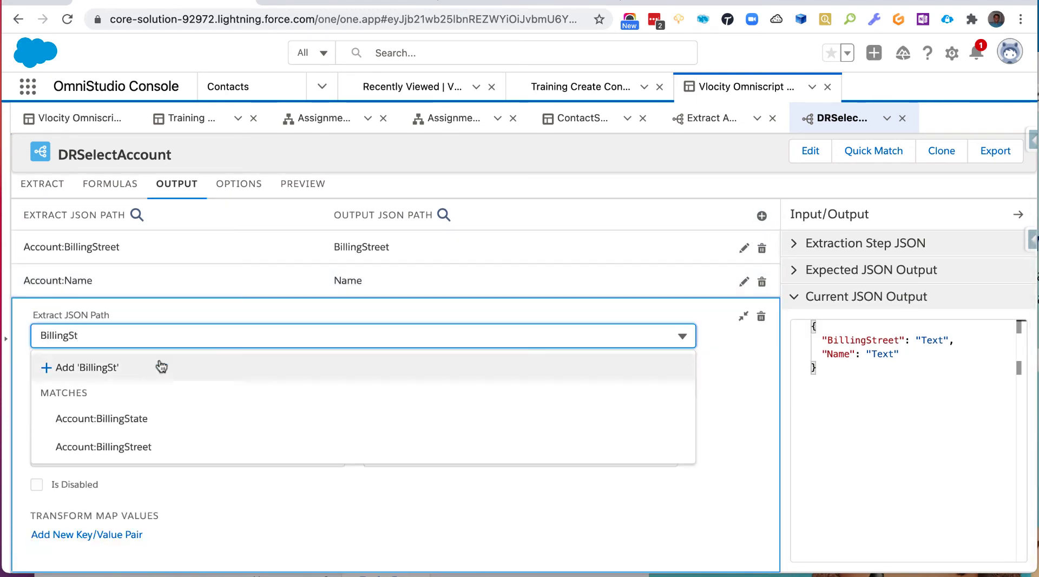
click(148, 419)
click(138, 318)
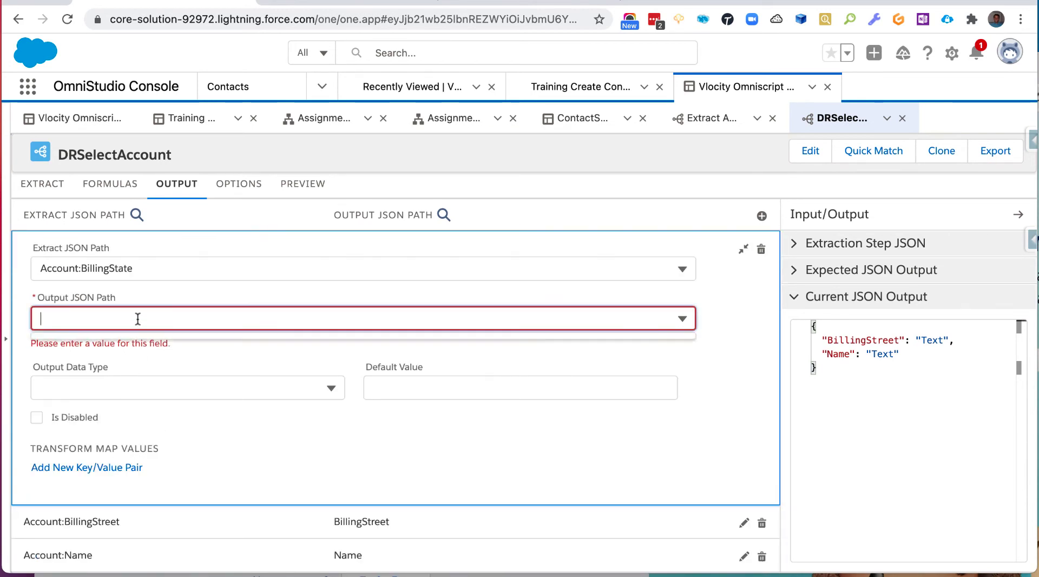
text(Billin)
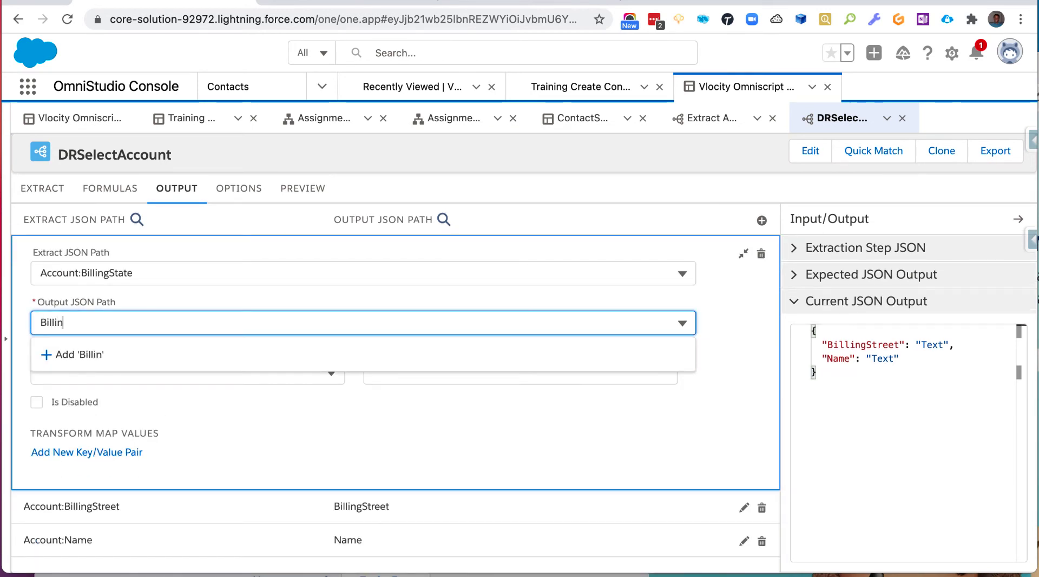
text(gState)
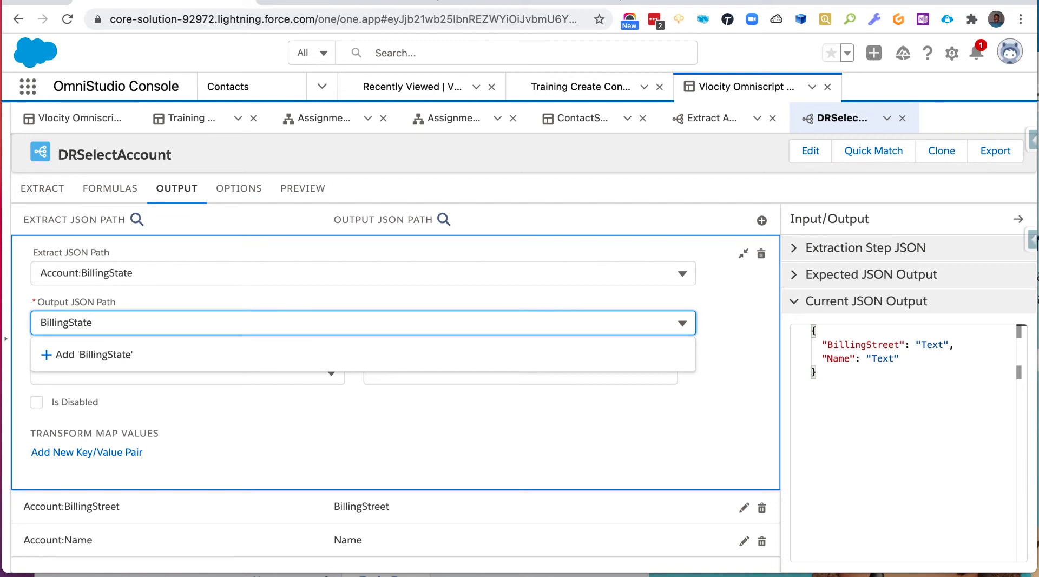
click(128, 355)
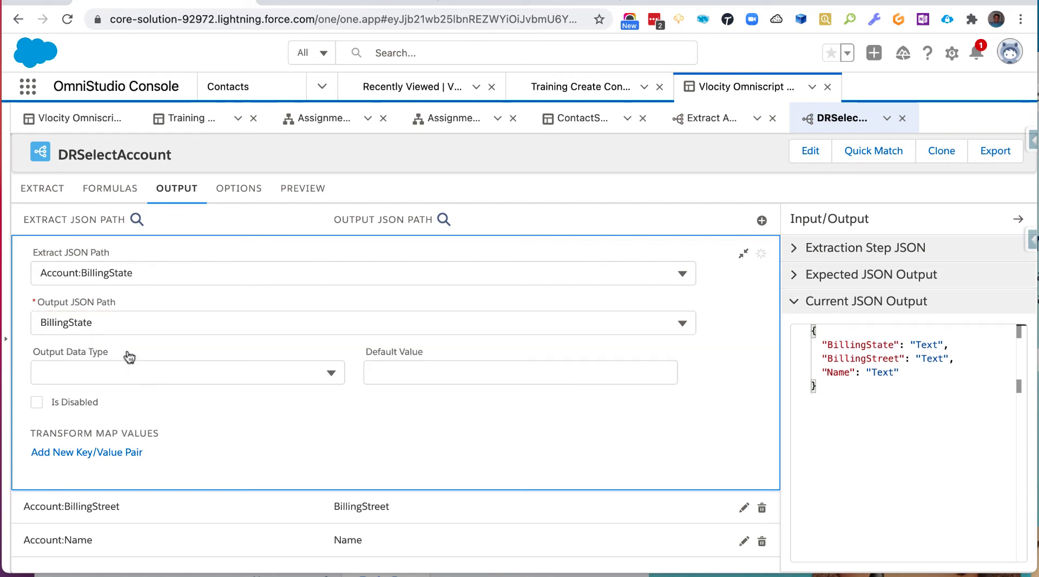
click(742, 253)
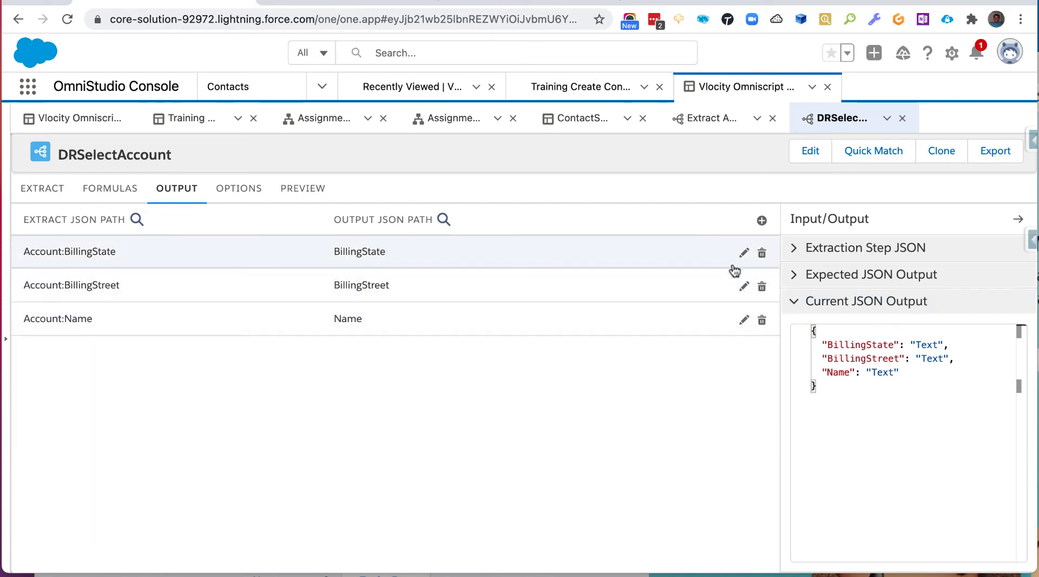
Add an output mapping from Account:Id to the output JSON path AccountId
click(761, 220)
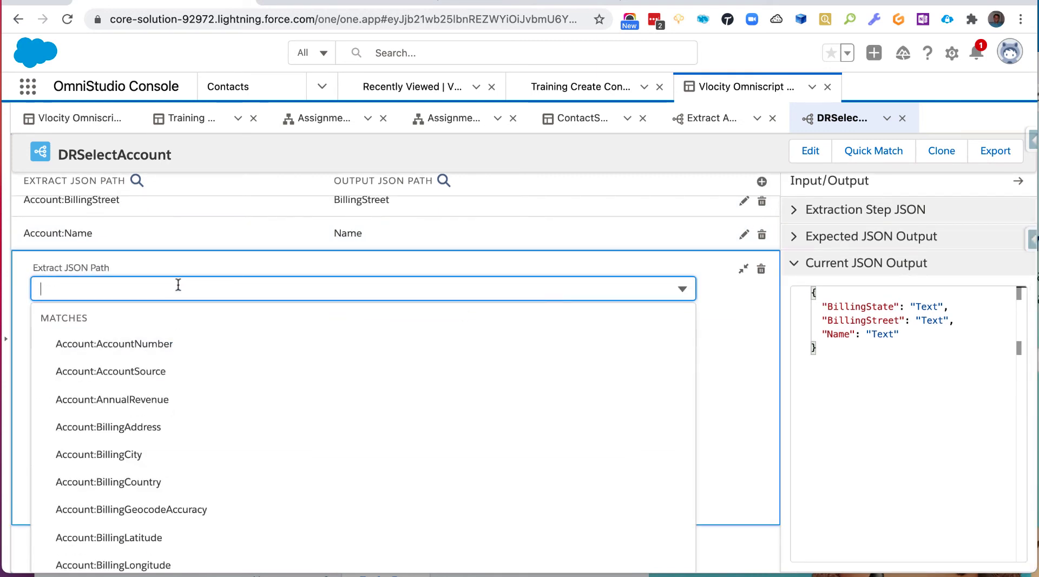
text(Id)
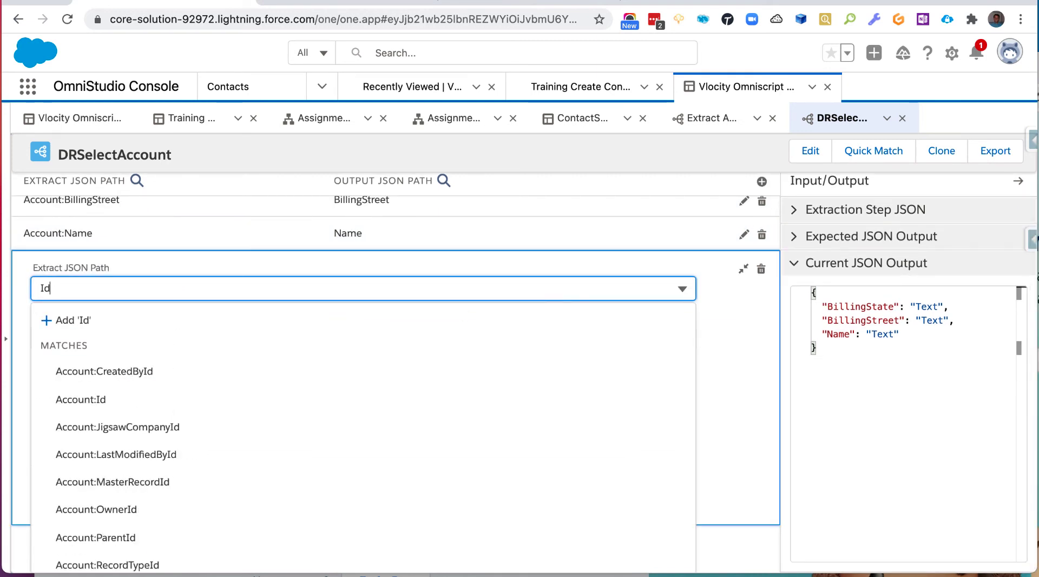
click(160, 399)
click(133, 351)
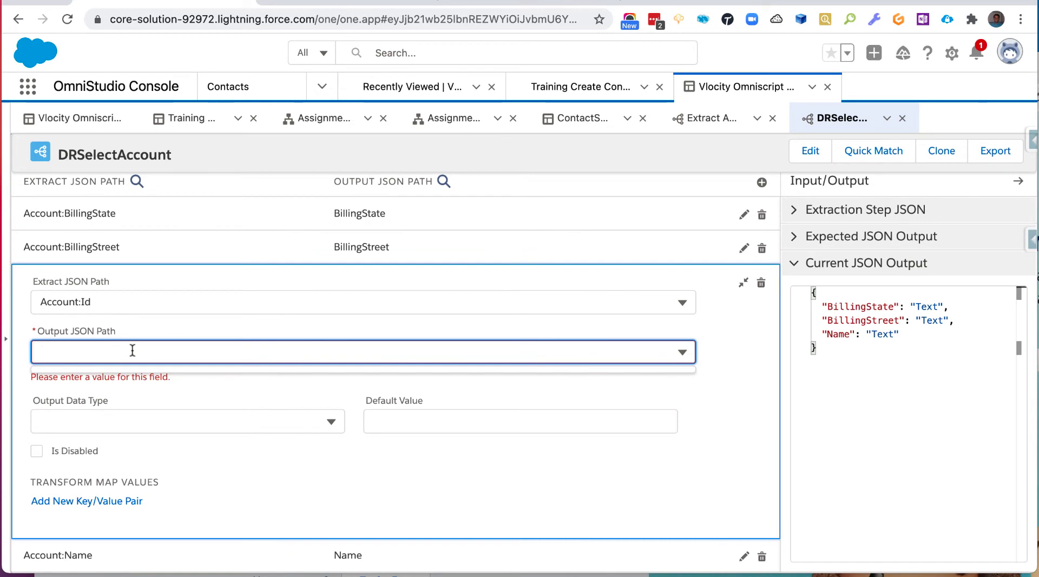
text(Account)
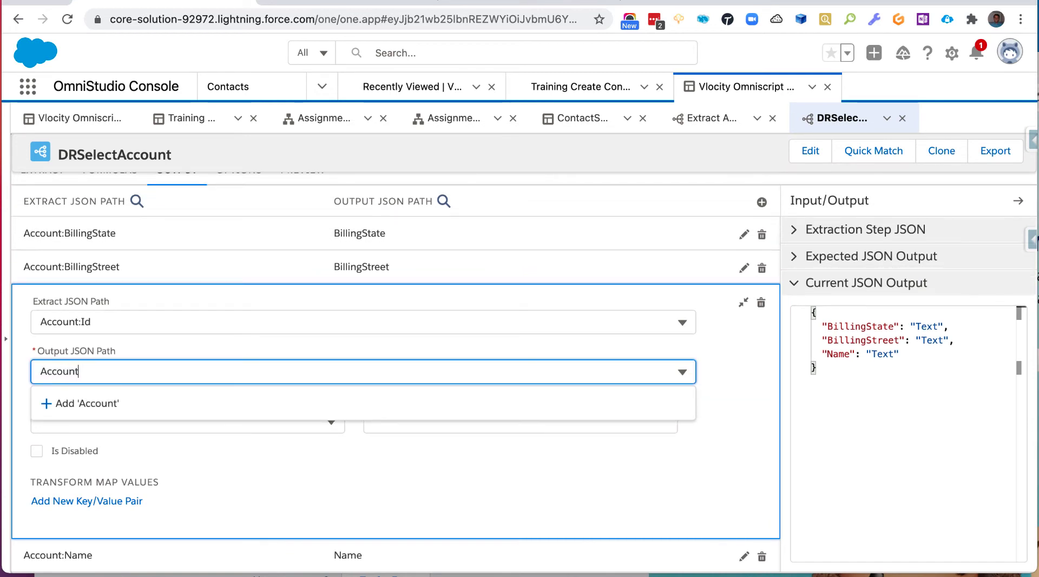
text(Id)
click(109, 403)
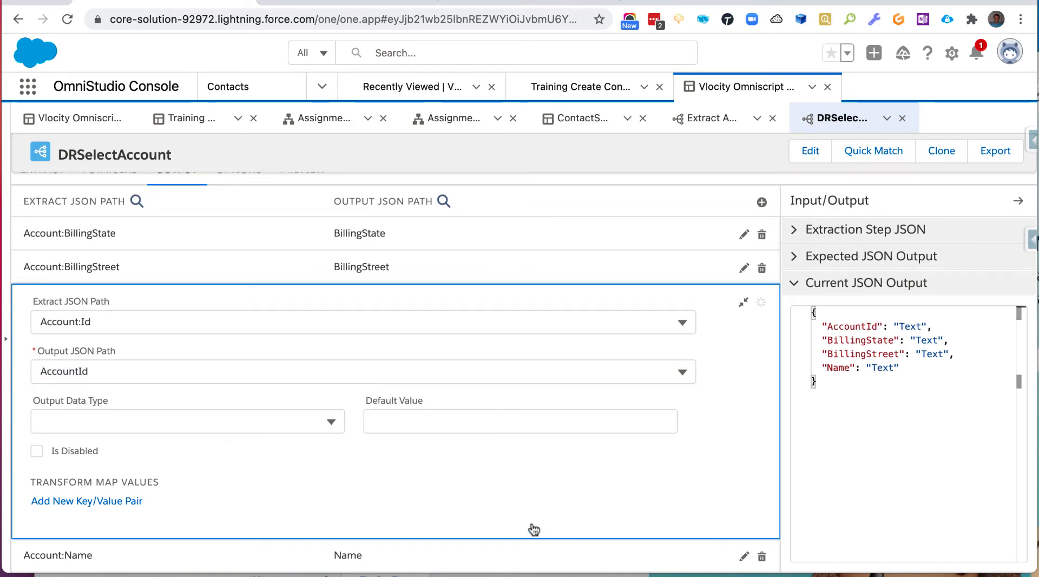
click(744, 302)
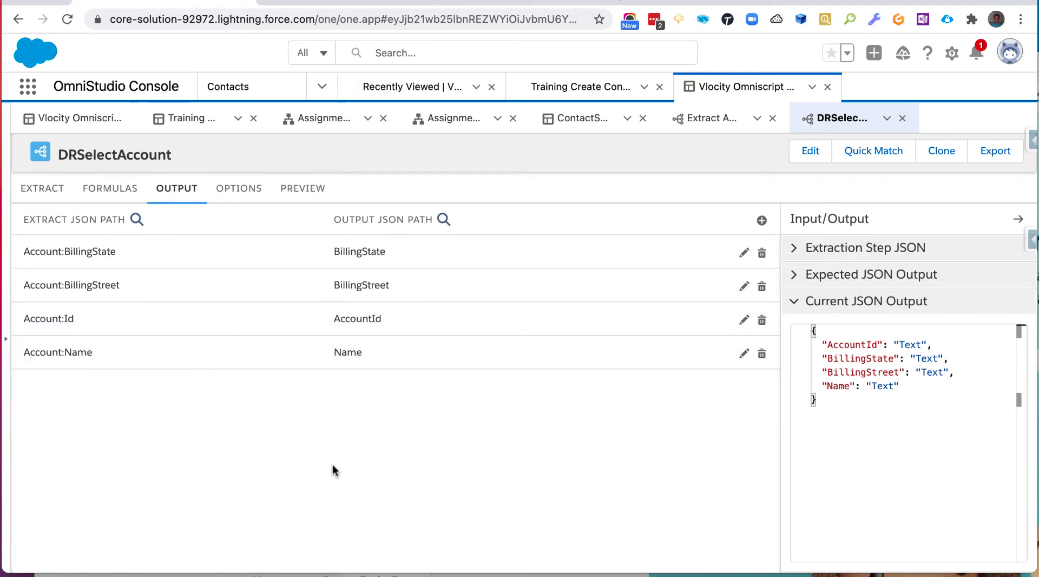
In the DRSelectAccount preview, add an input parameter with key inputName, matching the extract filter, and value Acme
click(301, 197)
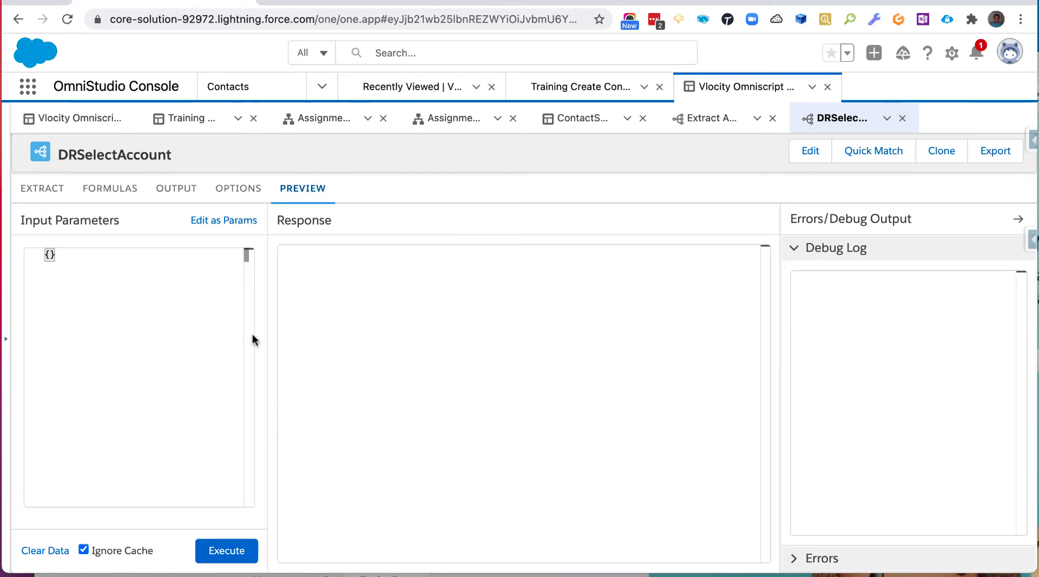
click(224, 221)
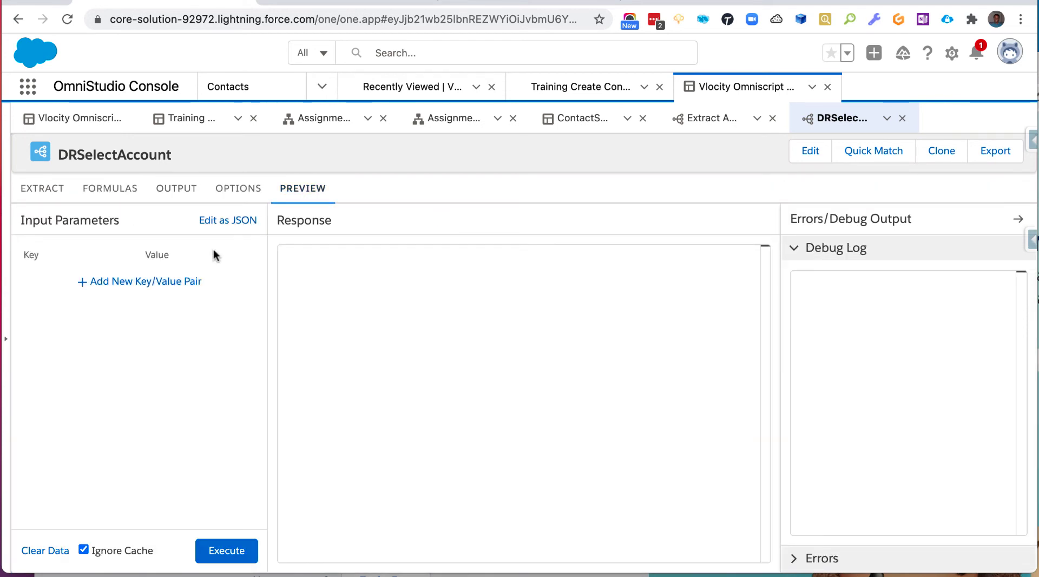
click(151, 282)
click(57, 280)
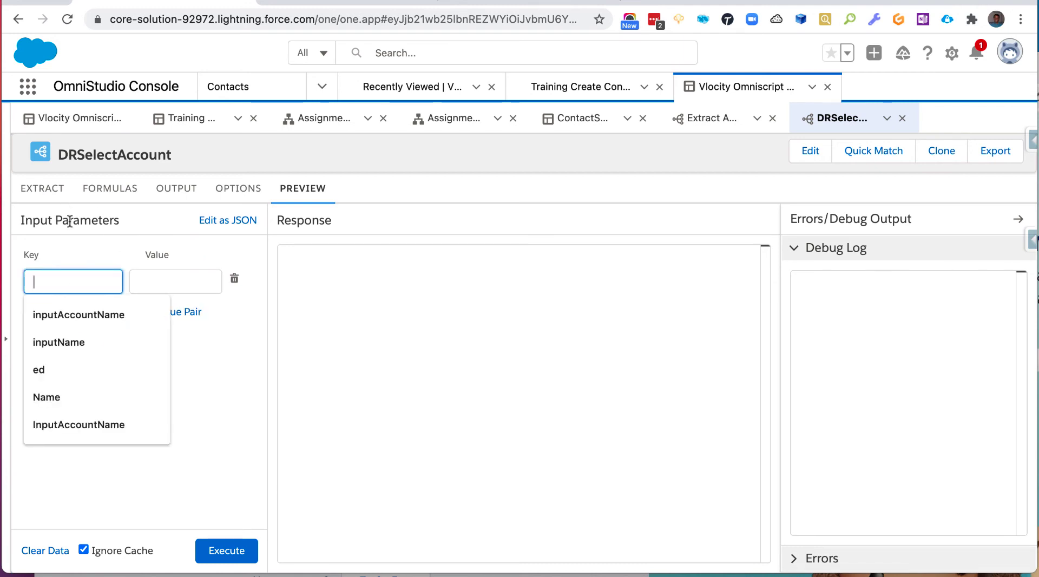
click(52, 194)
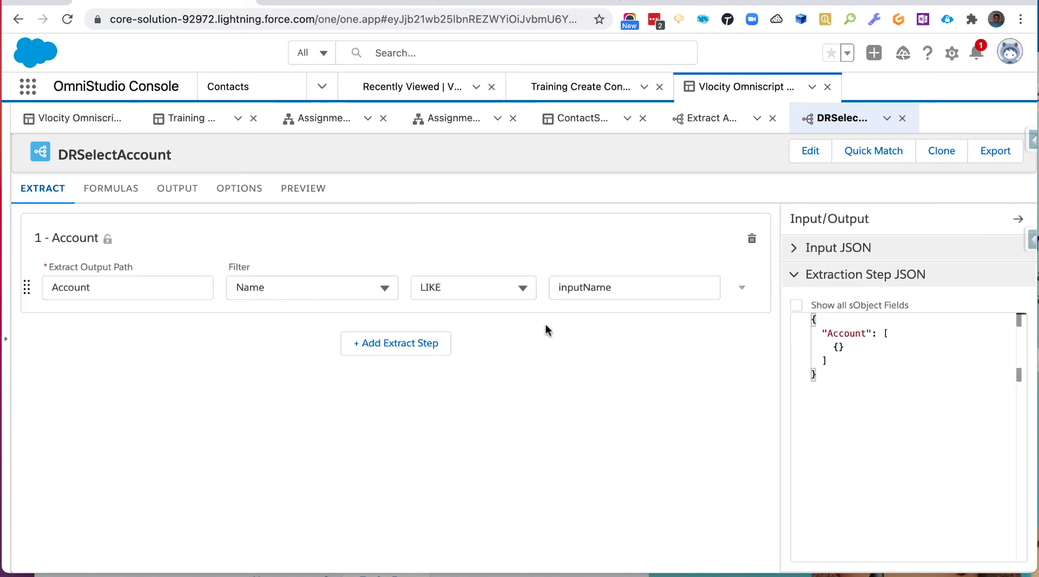
drag(621, 287, 558, 278)
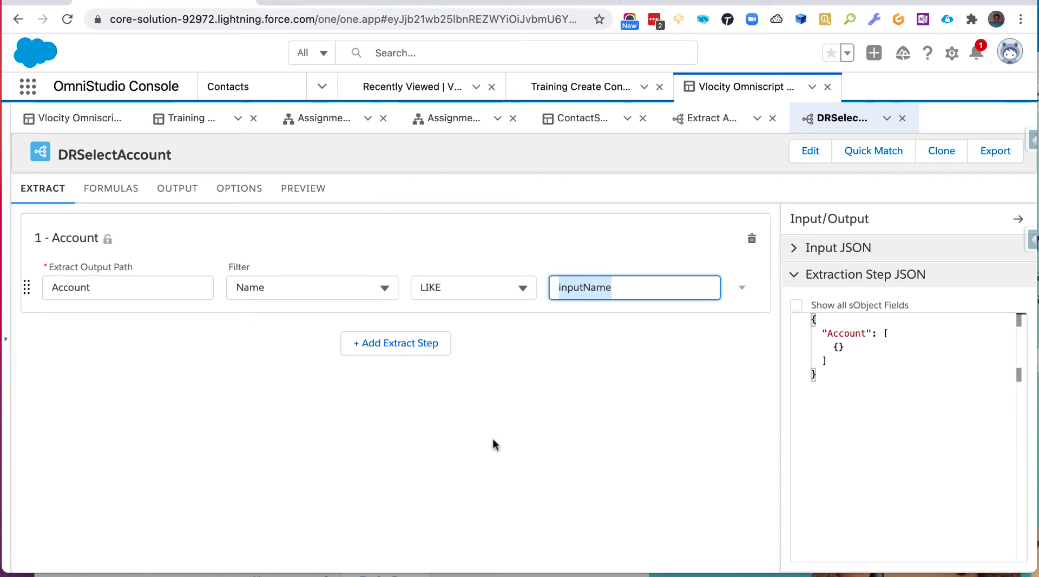
click(313, 189)
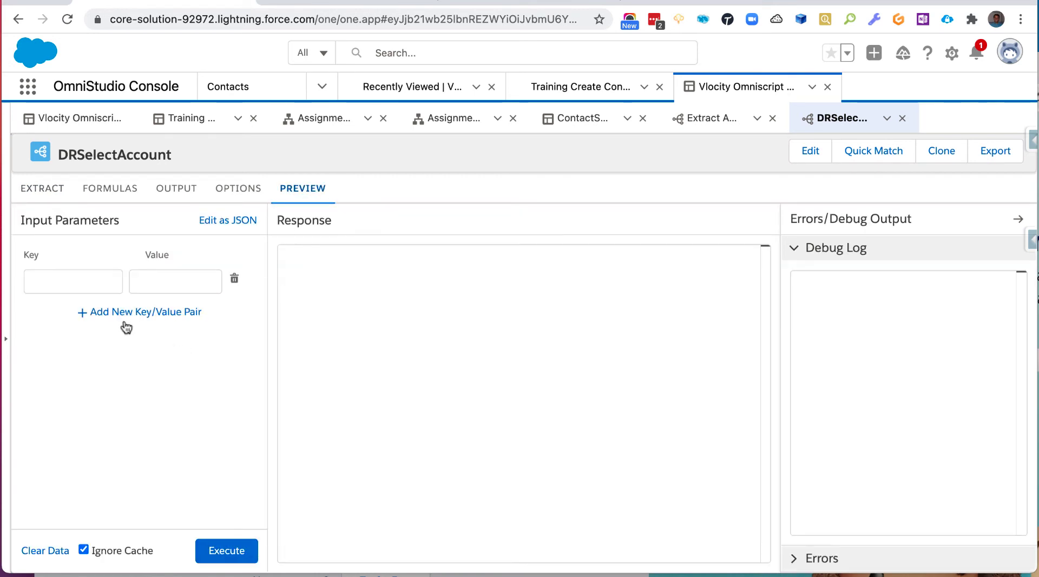
click(83, 283)
text(inputName)
click(168, 285)
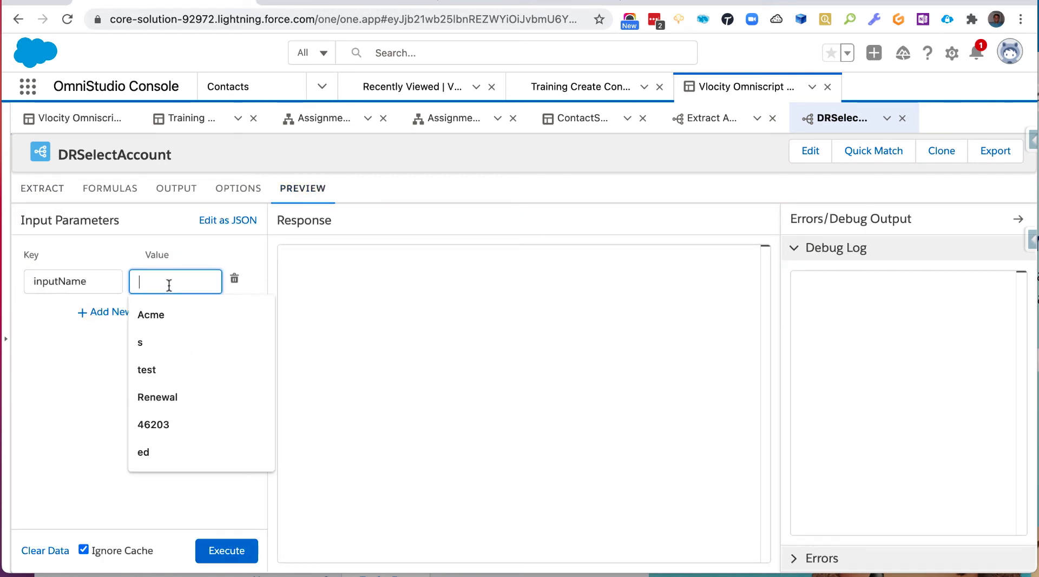
text(Acme)
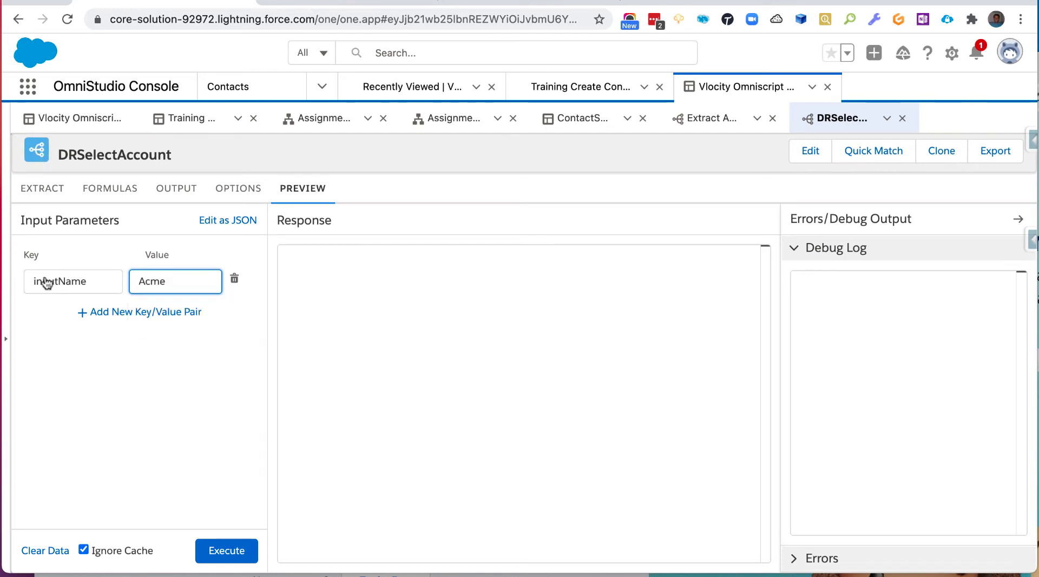
Execute the DRSelectAccount preview and examine the account fields returned in the JSON response
click(227, 549)
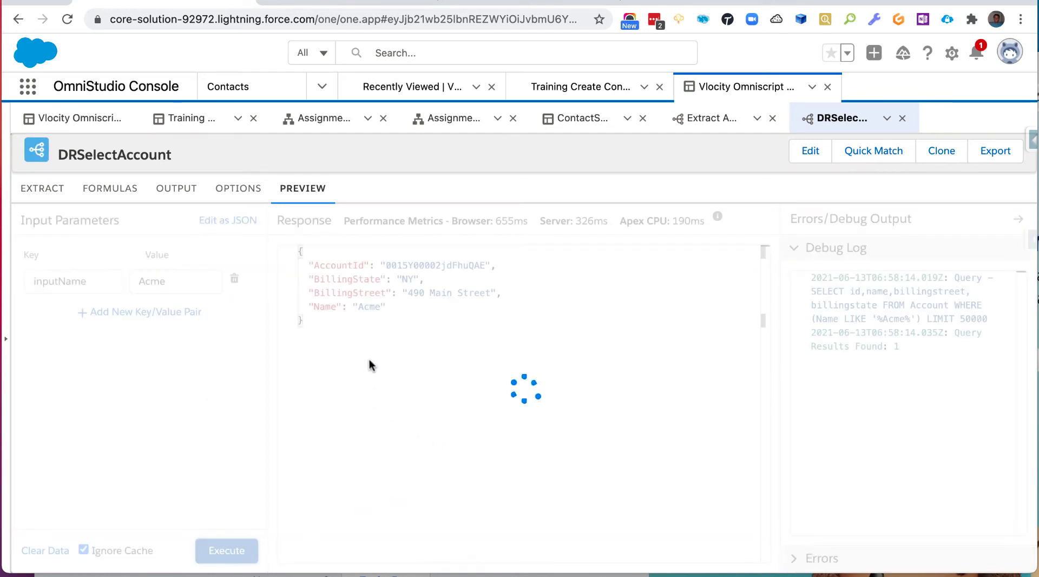
drag(301, 252, 333, 352)
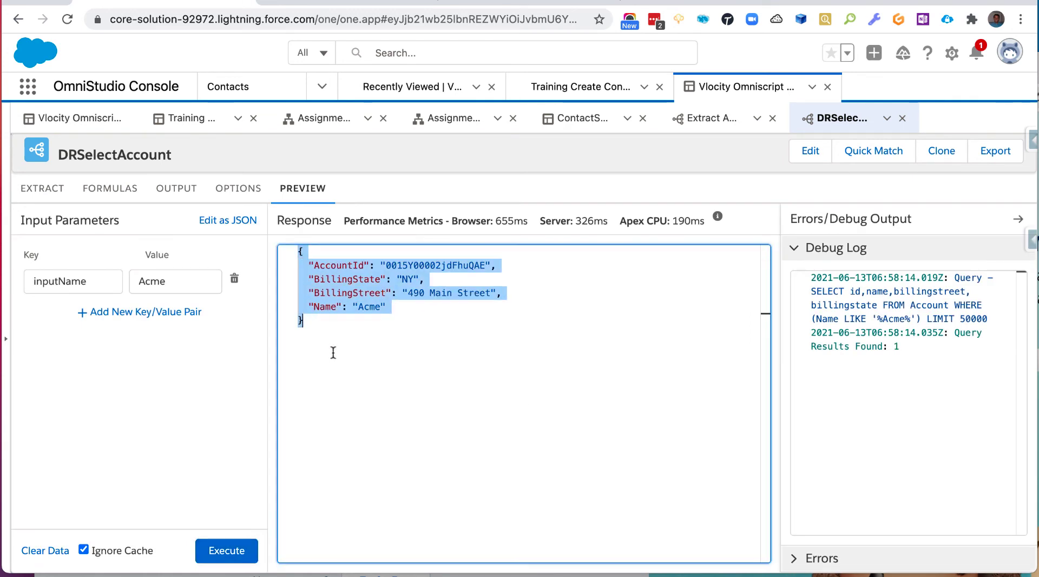
click(403, 378)
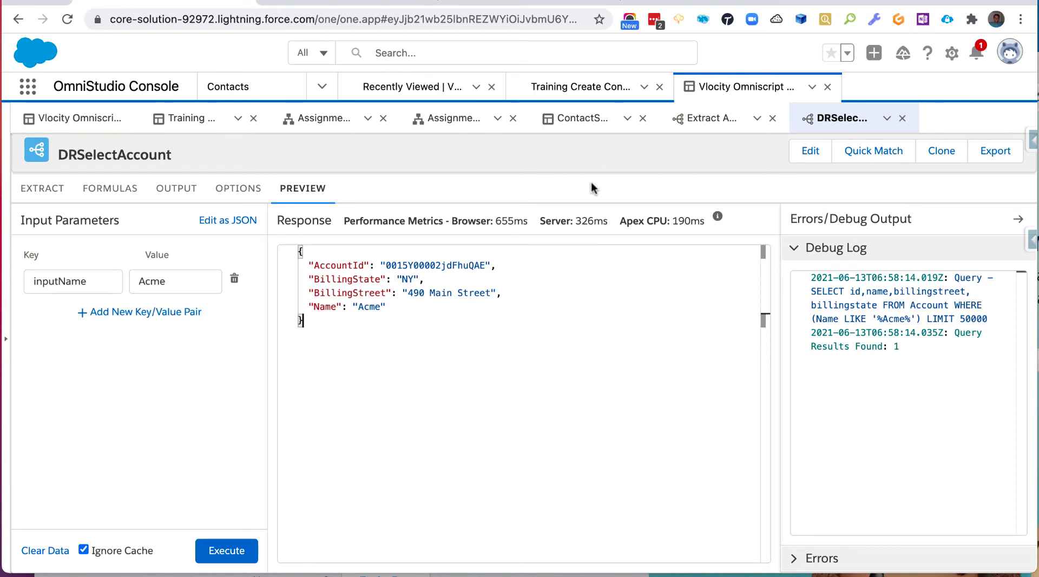
Return to the Training Create Contact OmniScript and add an empty input parameter to DataRaptorExtractAction1
click(196, 124)
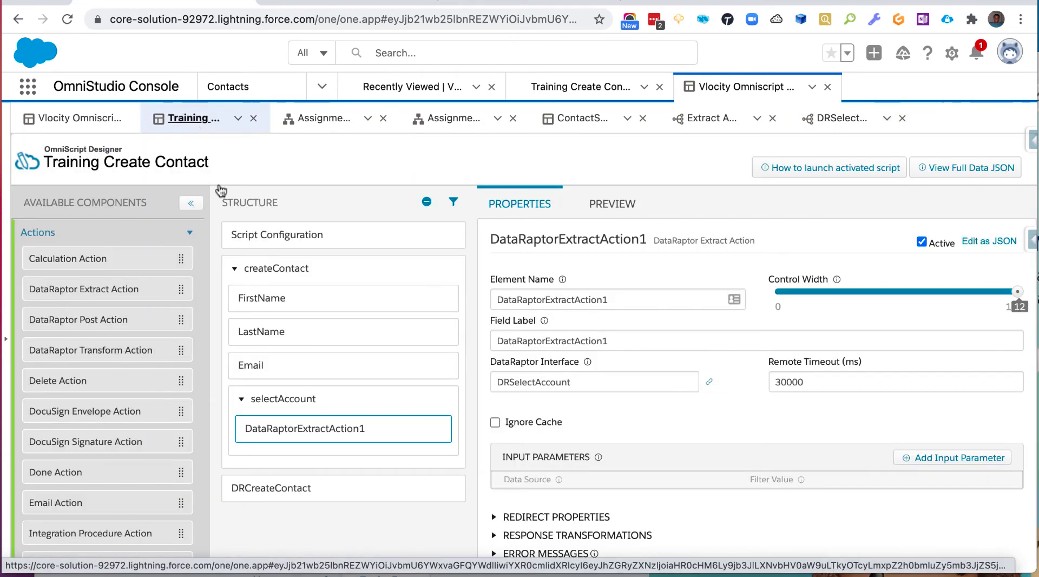
scroll(701, 421, down, 1)
scroll(702, 421, down, 2)
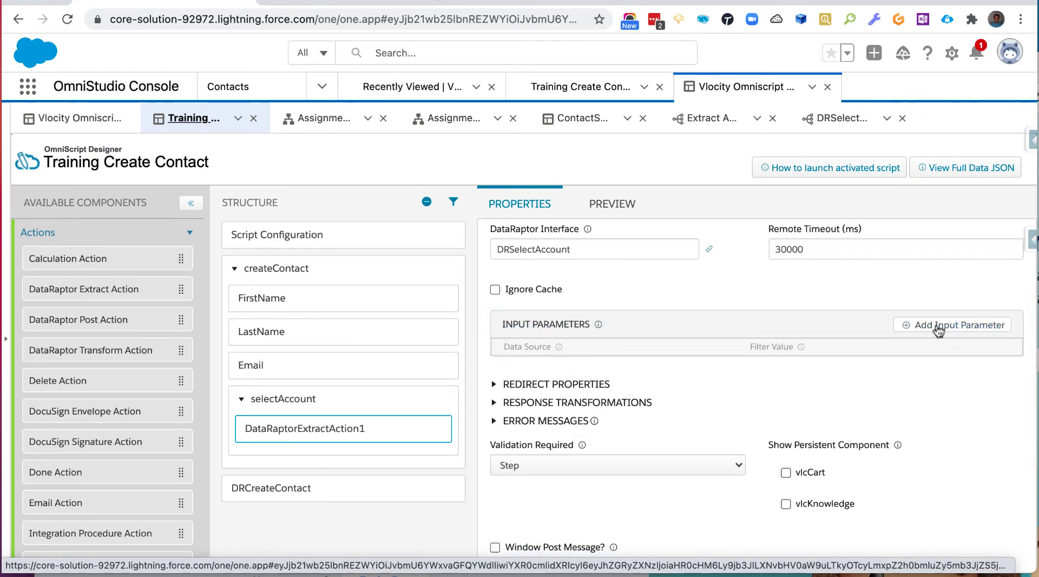
click(907, 326)
click(545, 371)
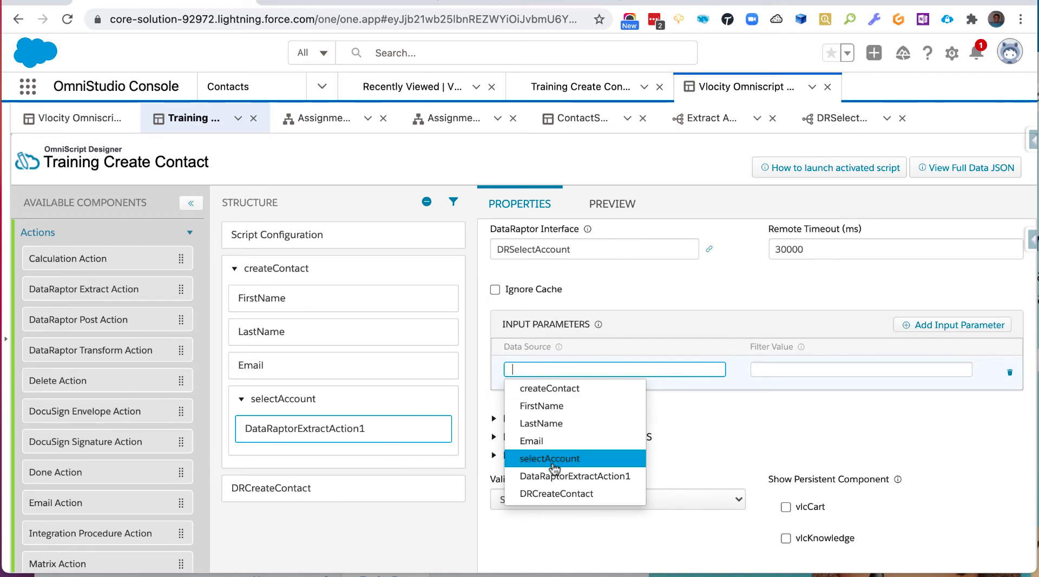
click(733, 433)
click(804, 367)
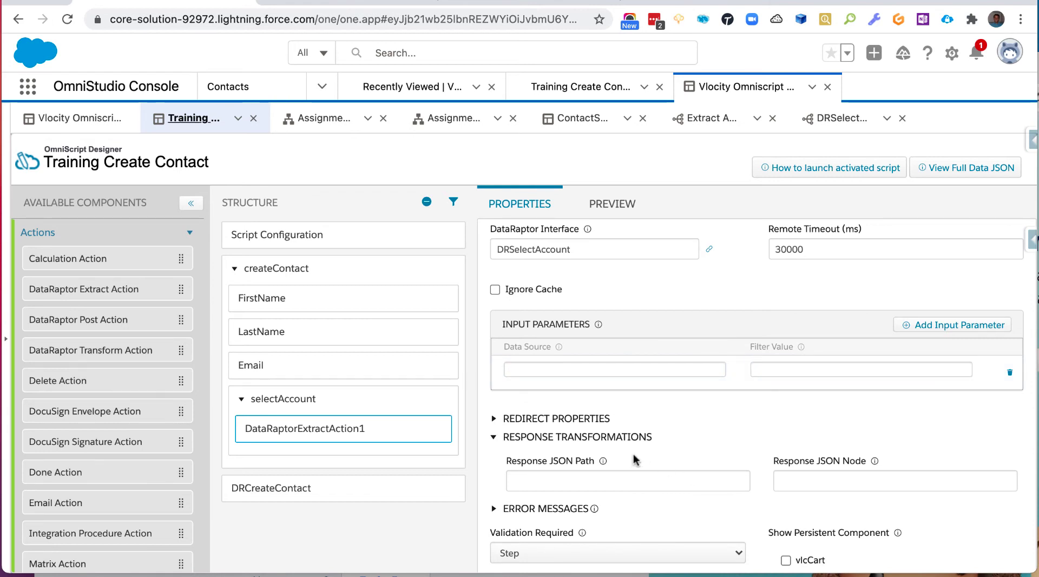
click(549, 368)
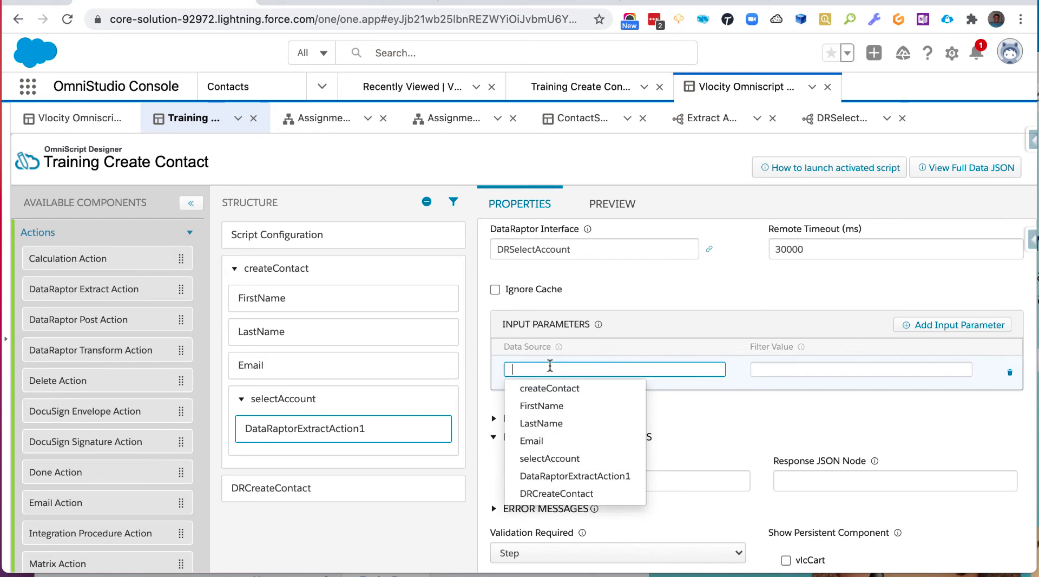
Copy the type-ahead block's element name, selectAccount, into the data source of the extract action's input parameter
click(308, 400)
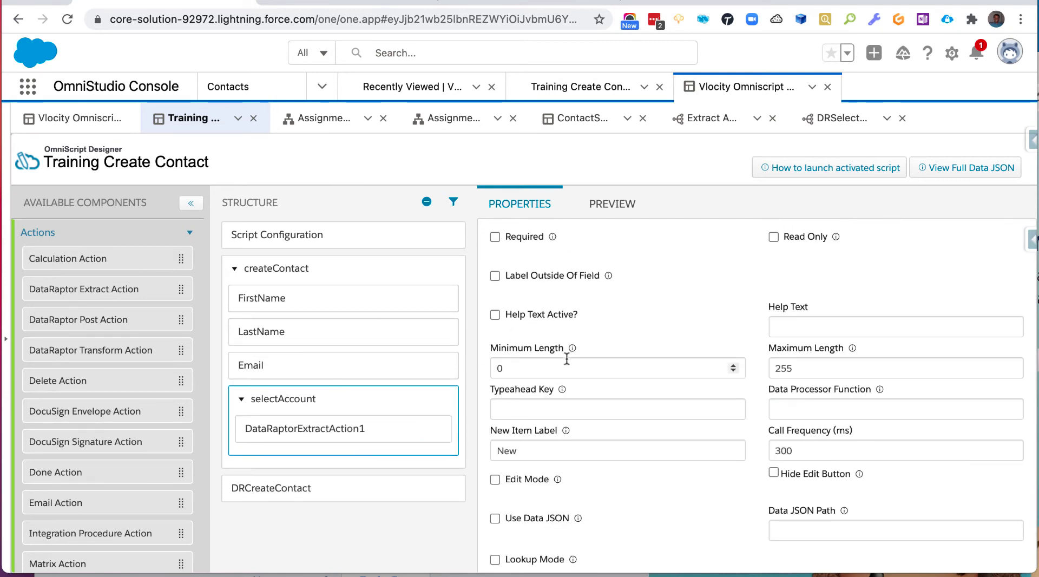
double_click(566, 299)
key(ctrl+c)
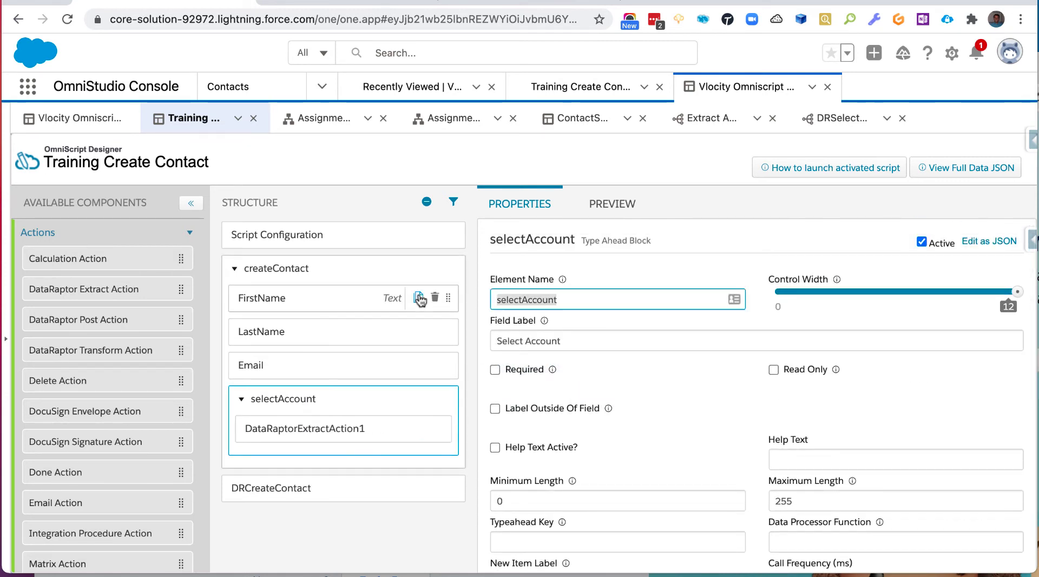
click(354, 430)
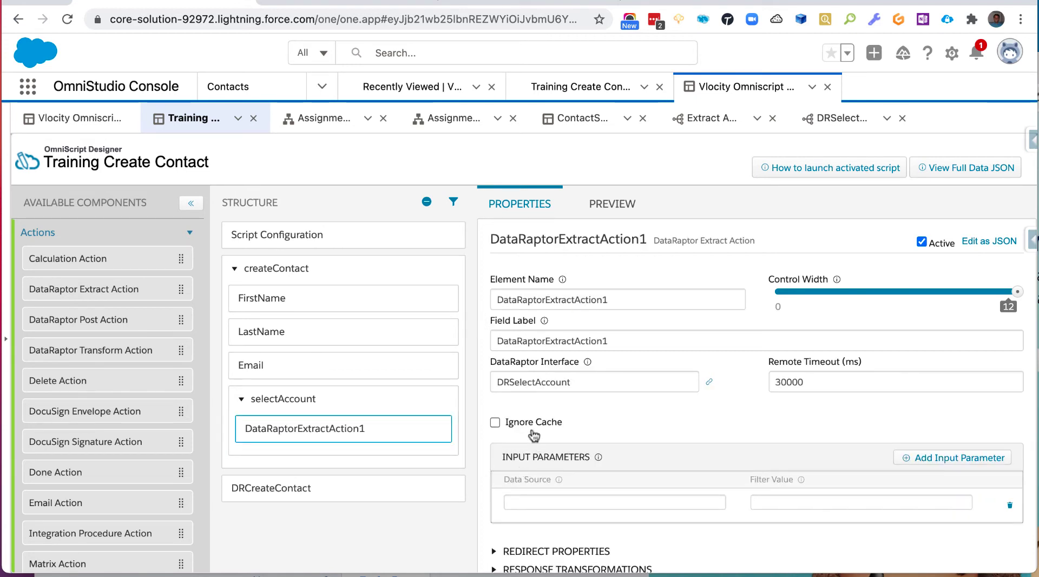
click(540, 502)
key(ctrl+v)
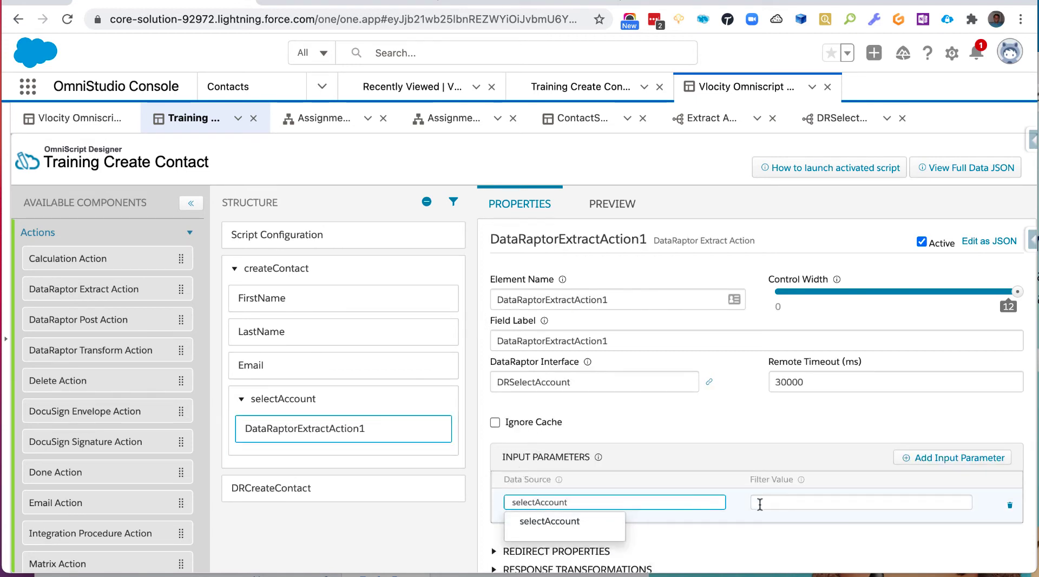
Set the filter value of the selectAccount input parameter to inputName
click(759, 504)
text(in)
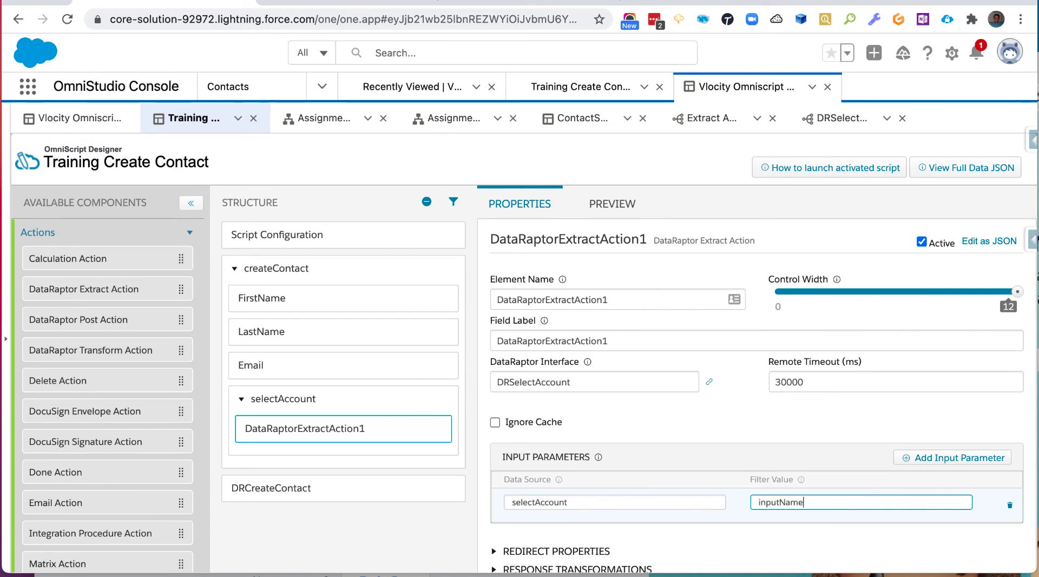
text(putName)
Compare the input parameter's data source with the element name of the selectAccount type-ahead block
double_click(586, 502)
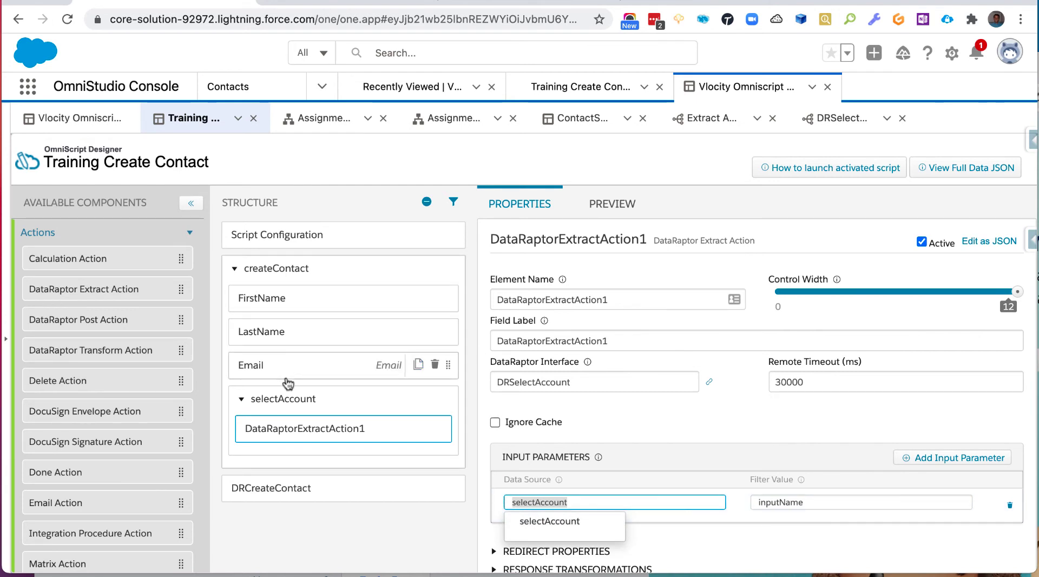
click(291, 403)
mouse_move(562, 278)
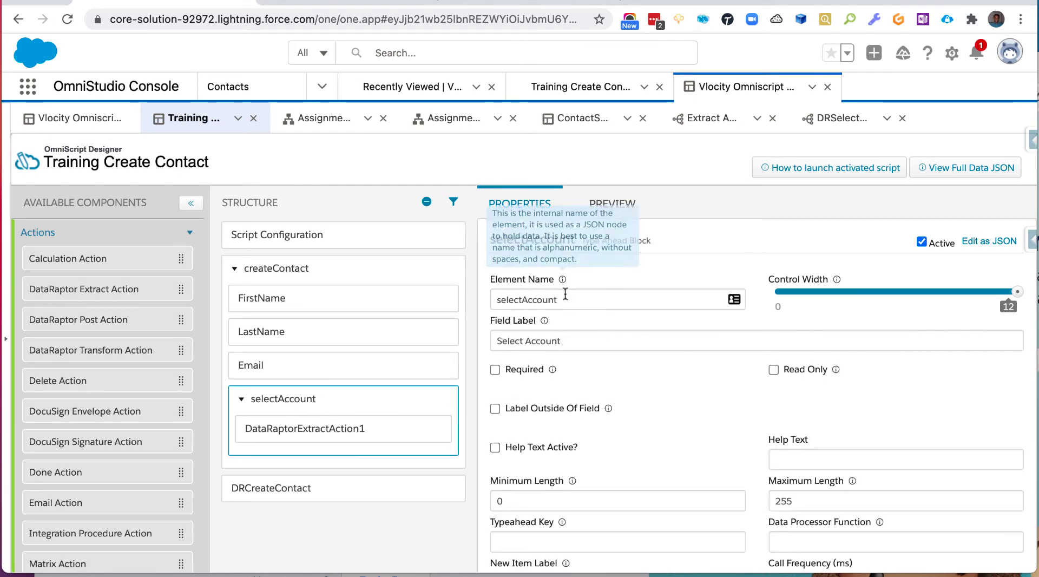
double_click(565, 298)
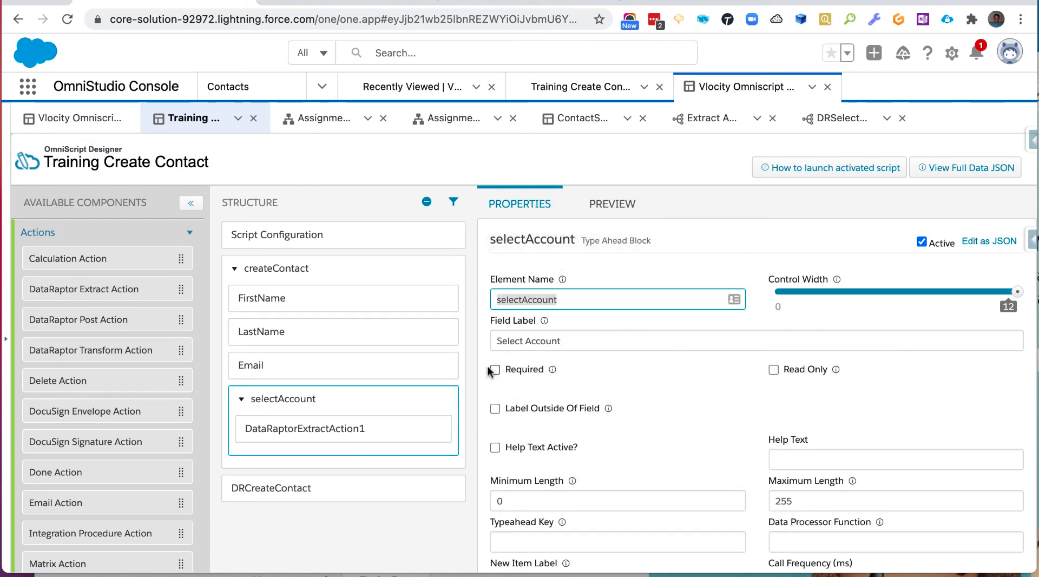
click(395, 429)
click(533, 501)
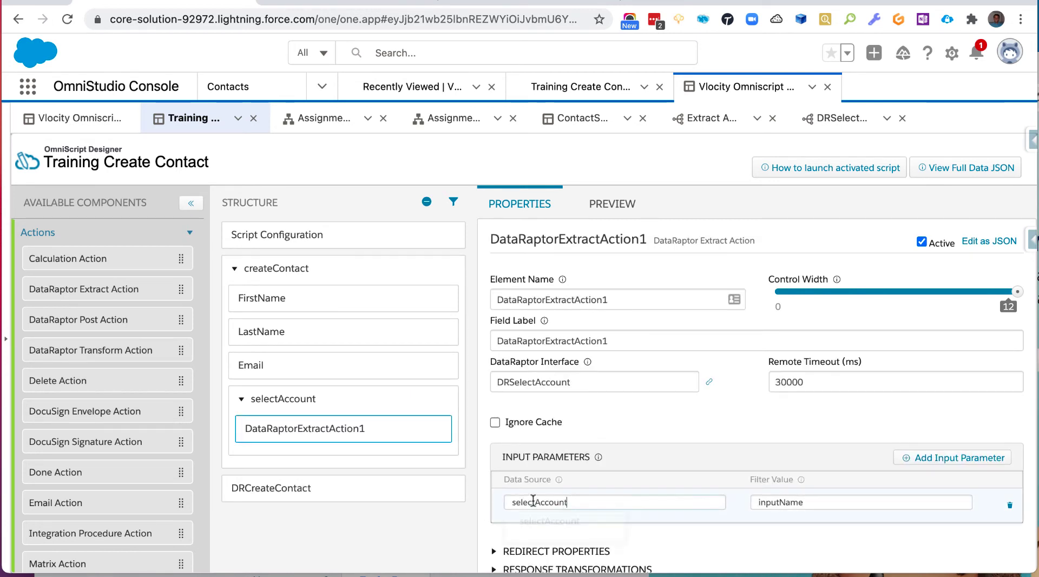
click(563, 522)
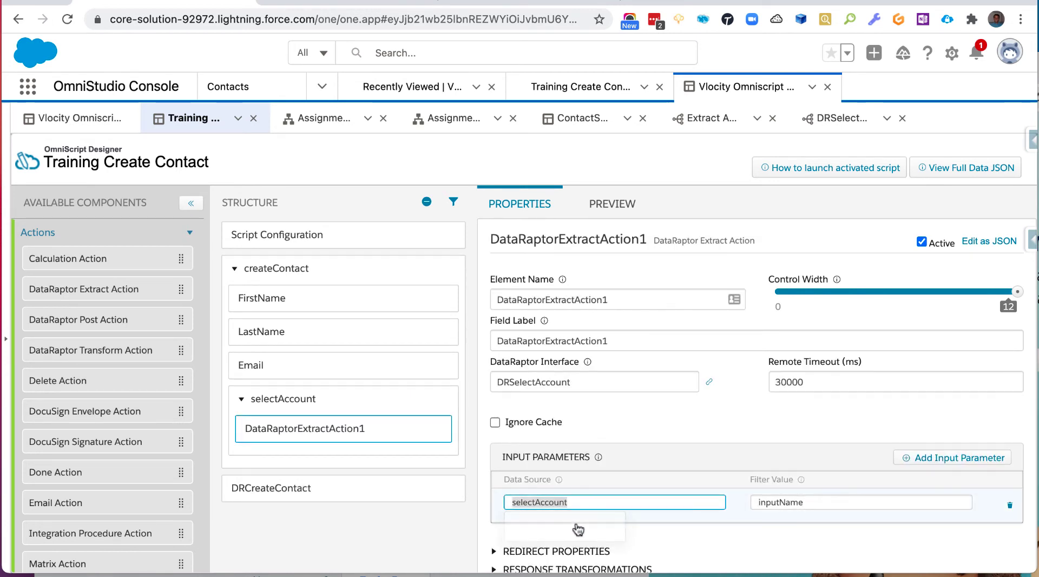
Compare the input parameter's filter value with the filter variable in the DRSelectAccount extract step
click(838, 502)
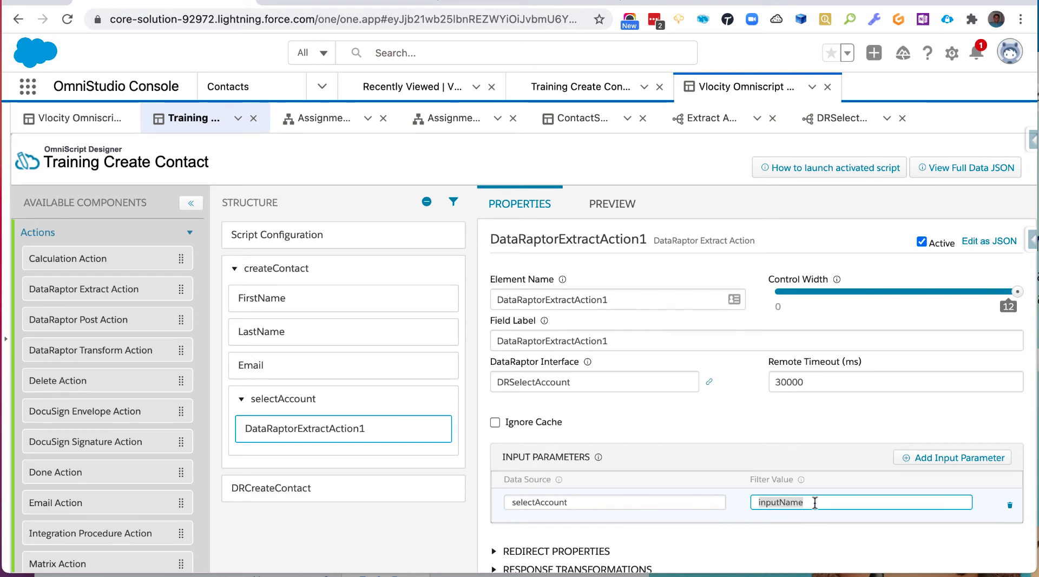
click(833, 119)
click(42, 246)
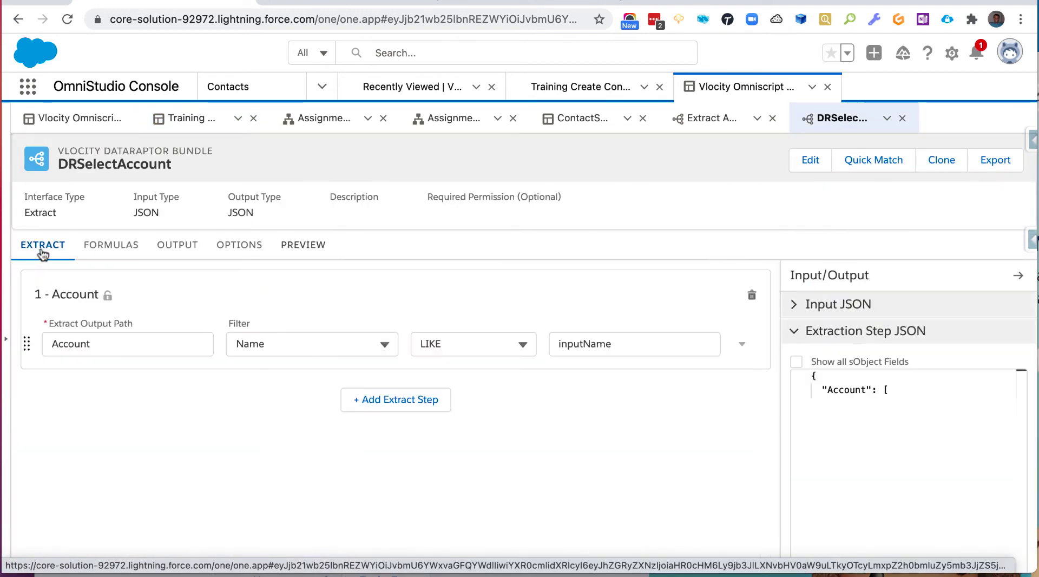
drag(640, 344, 491, 334)
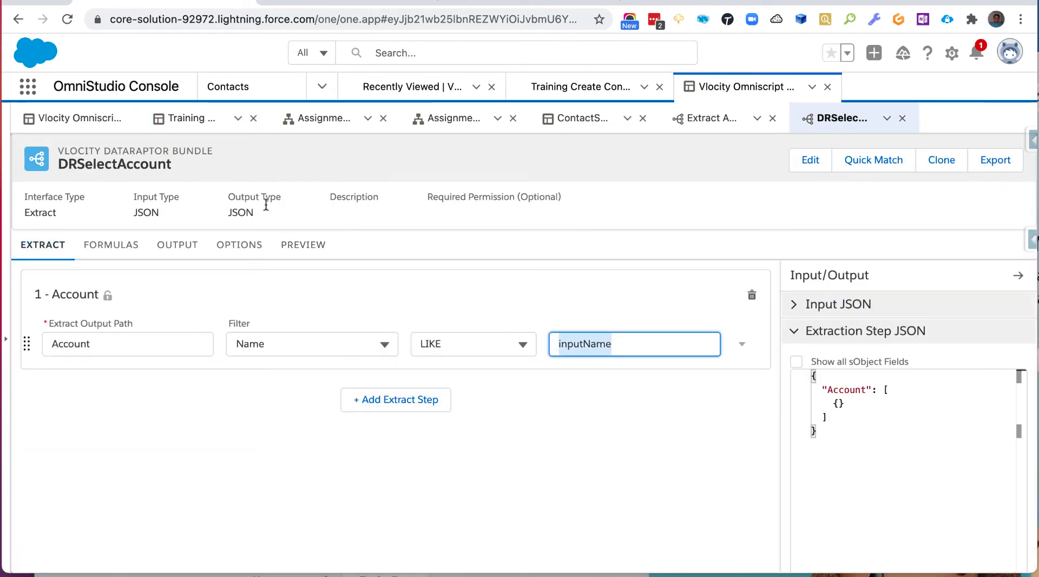
Back in the Training Create Contact OmniScript, rename the extract action's element from its default to DRSelectAccount
click(186, 119)
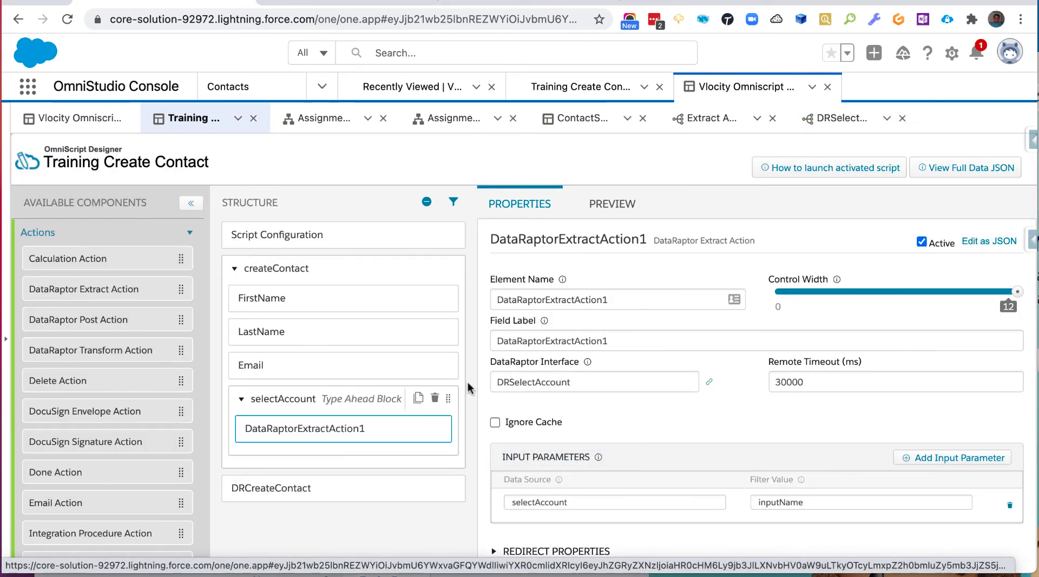
scroll(689, 370, down, 5)
scroll(640, 431, up, 5)
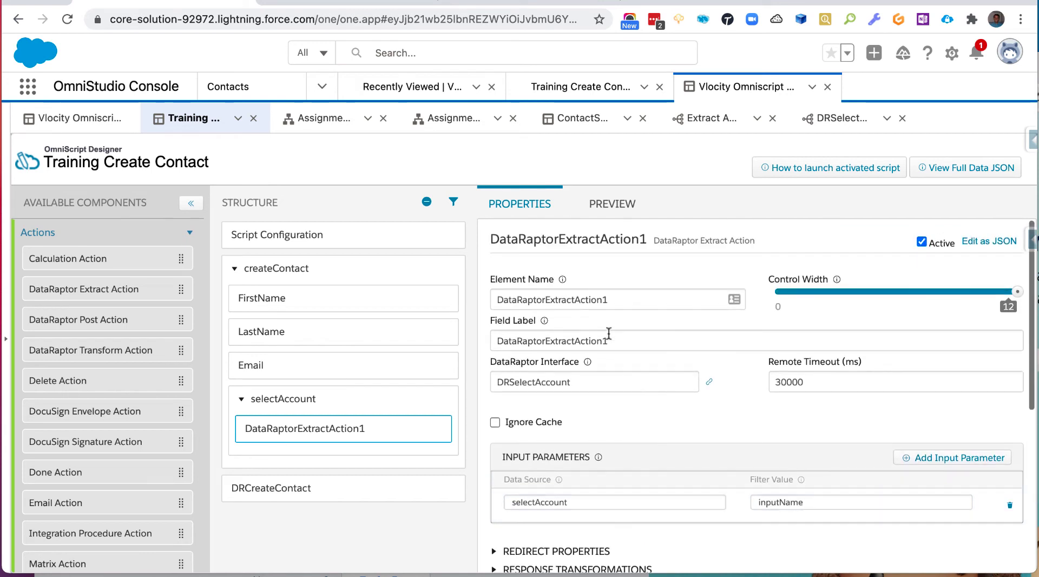
double_click(610, 299)
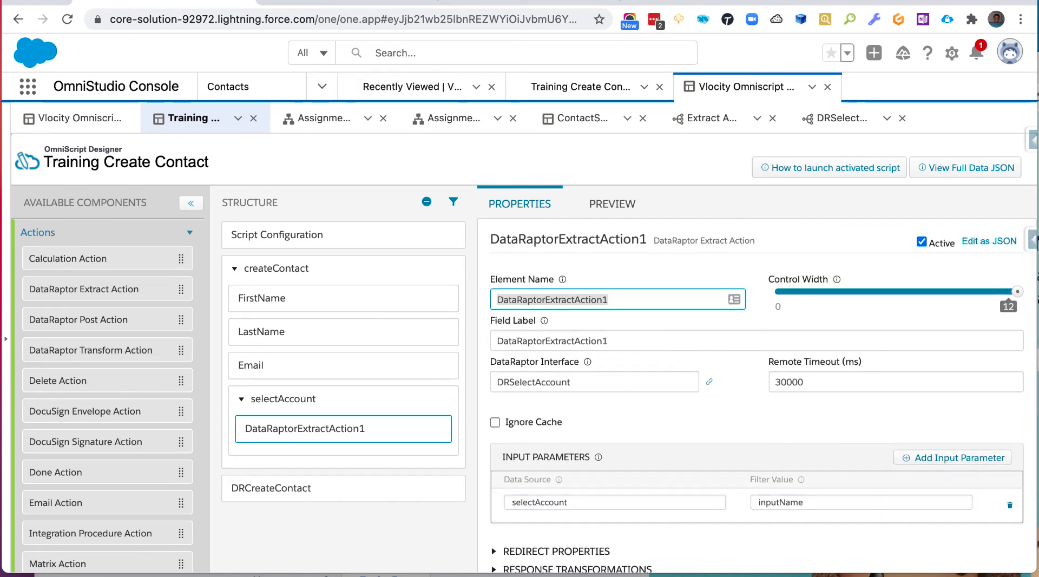
text(R)
key(BackSpace)
text(DR)
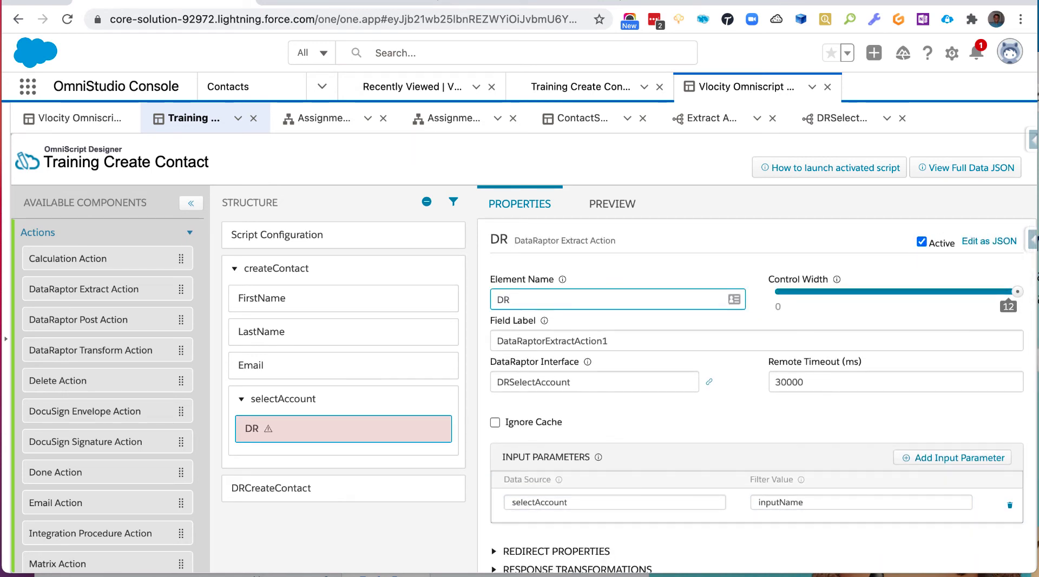
text(SelectA)
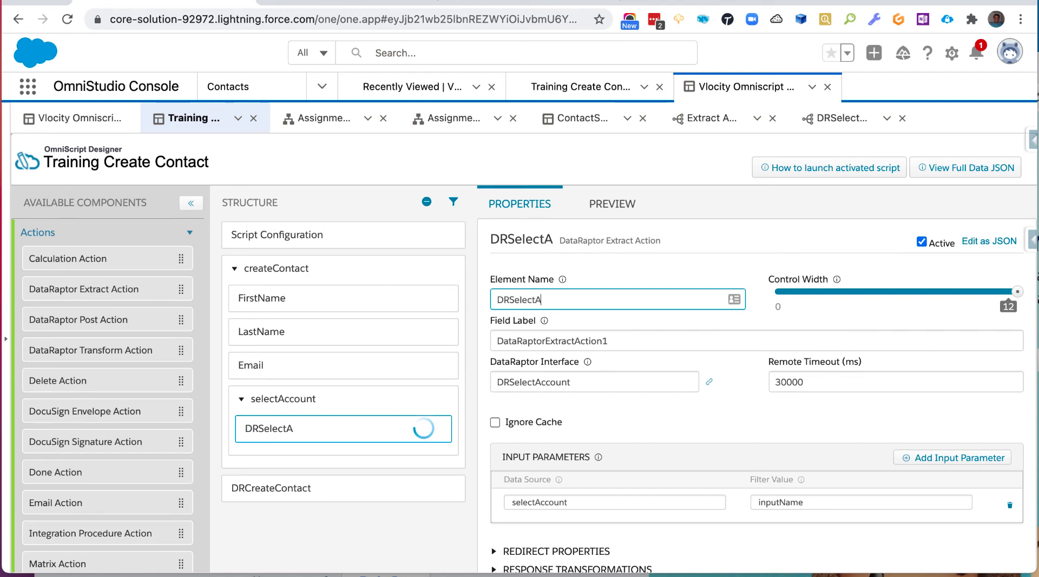
text(ccount)
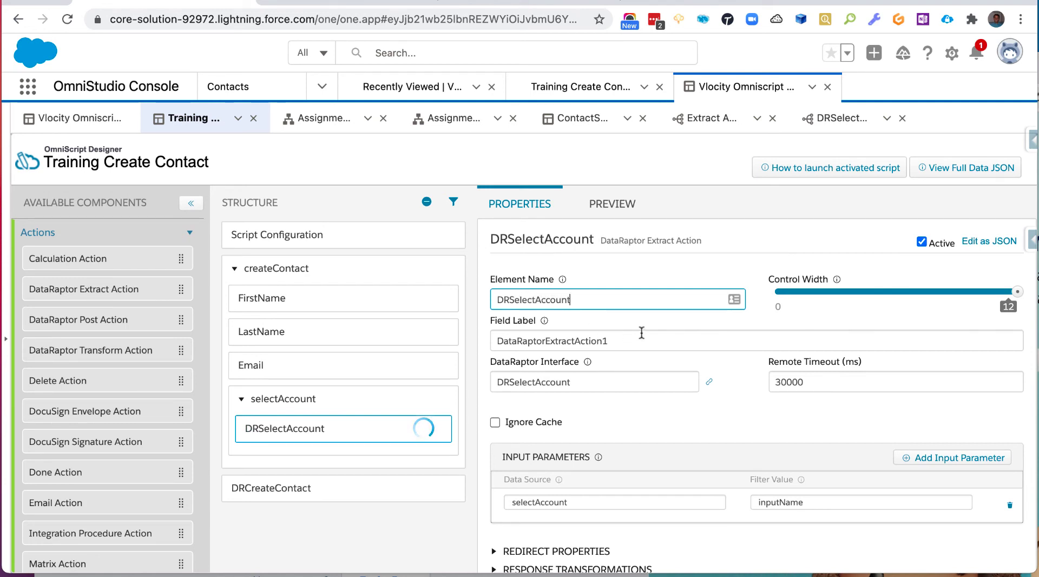
Set the field label of the extract action inside the selectAccount block to DRSelectAccount
drag(638, 335, 493, 332)
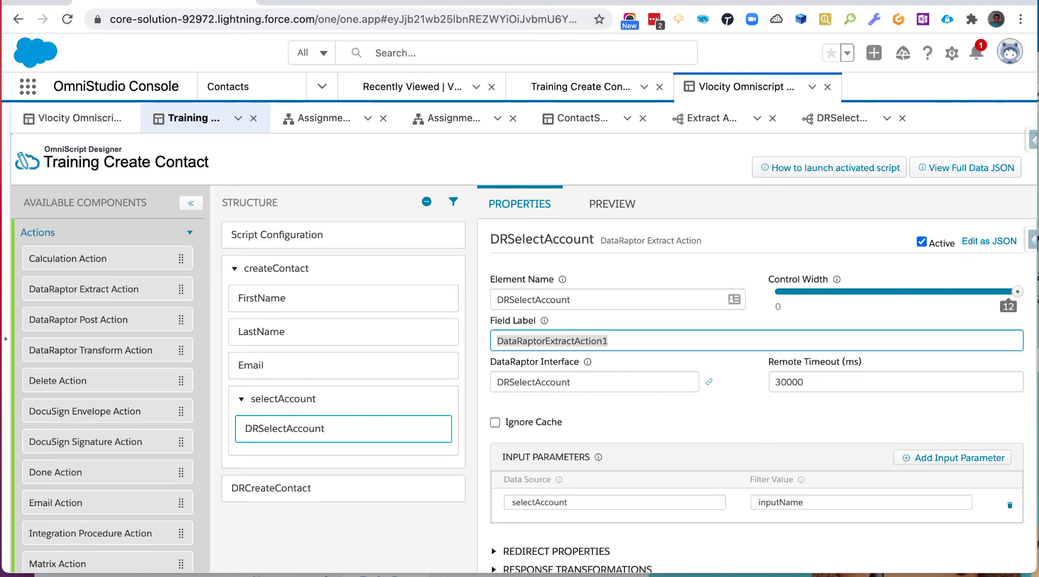
key(BackSpace)
text(DRSelec)
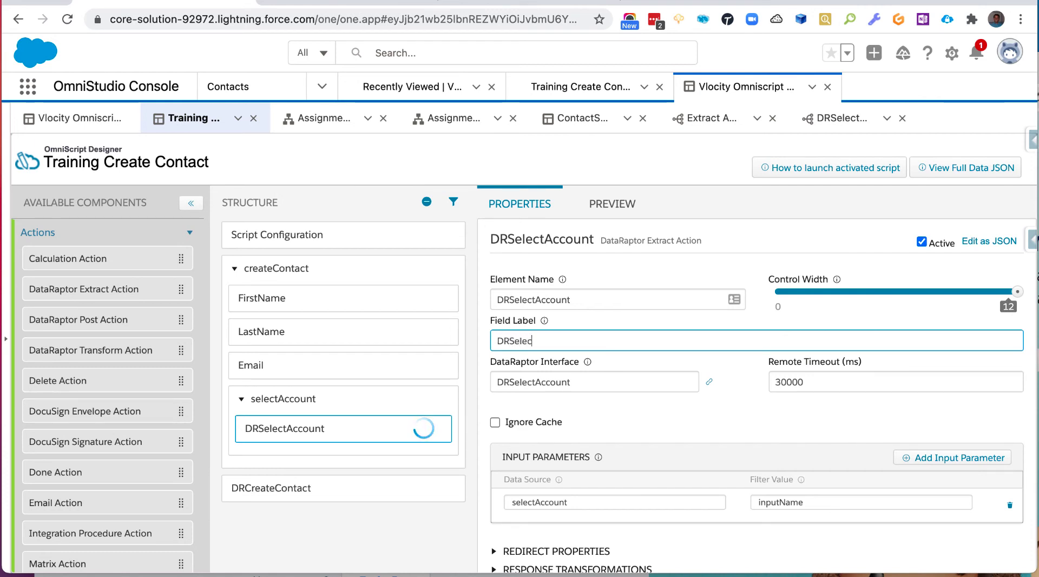
text(tAccount)
click(382, 535)
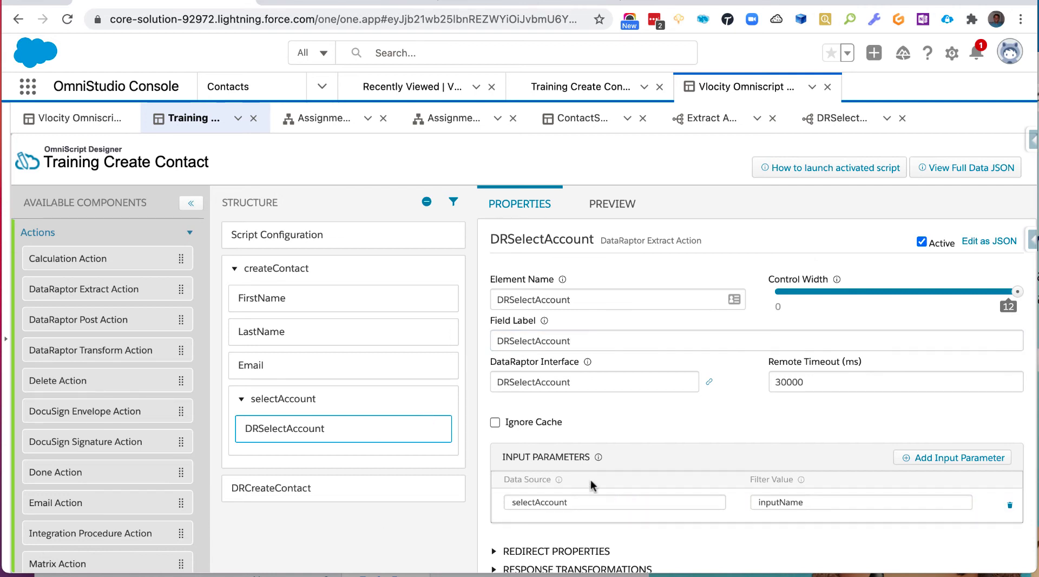
Set the Typeahead Key of the selectAccount type-ahead block to Name
scroll(747, 473, down, 5)
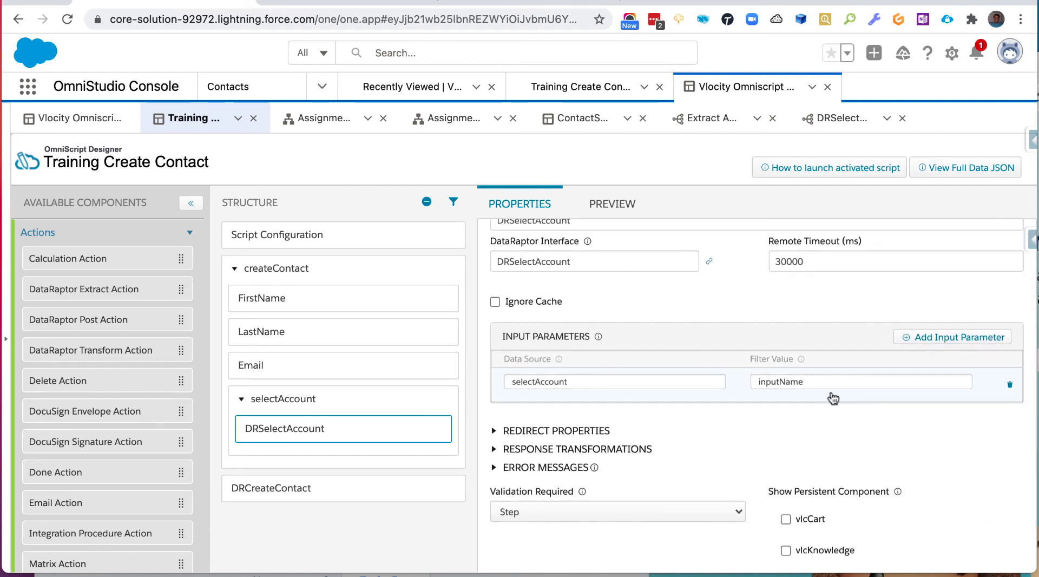
scroll(626, 400, up, 5)
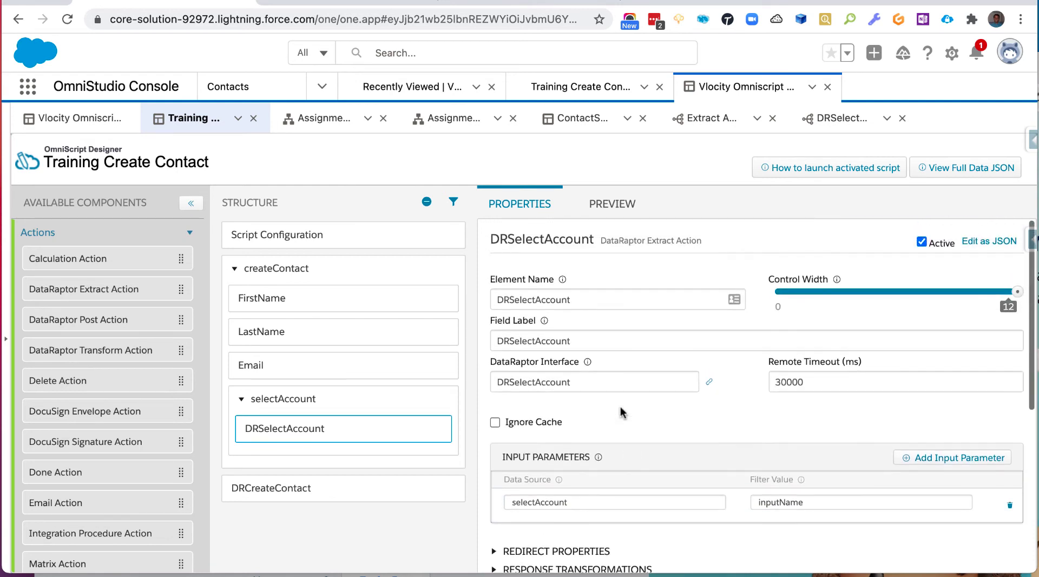
scroll(623, 414, down, 2)
scroll(622, 413, down, 3)
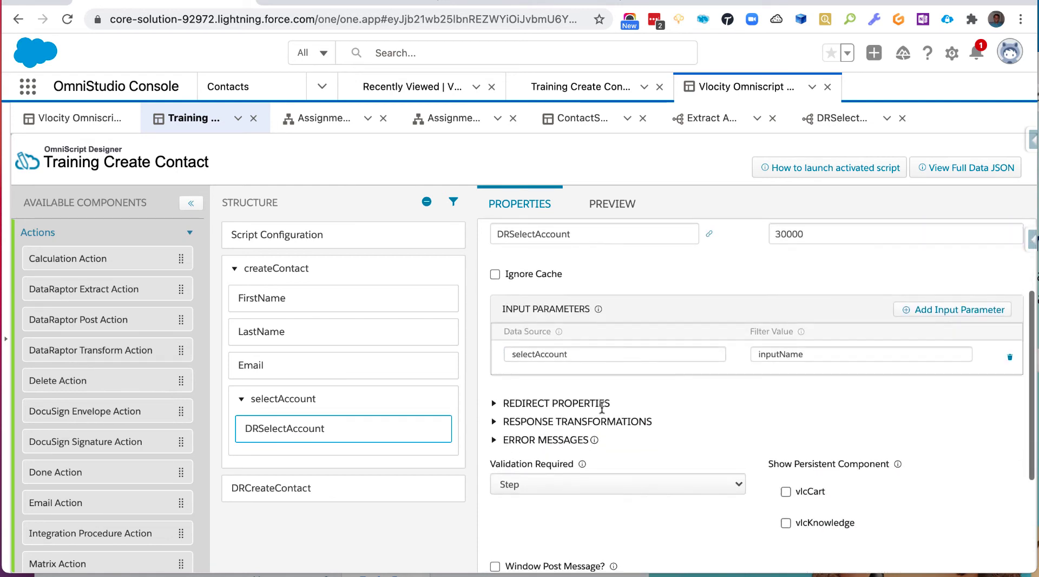
click(343, 411)
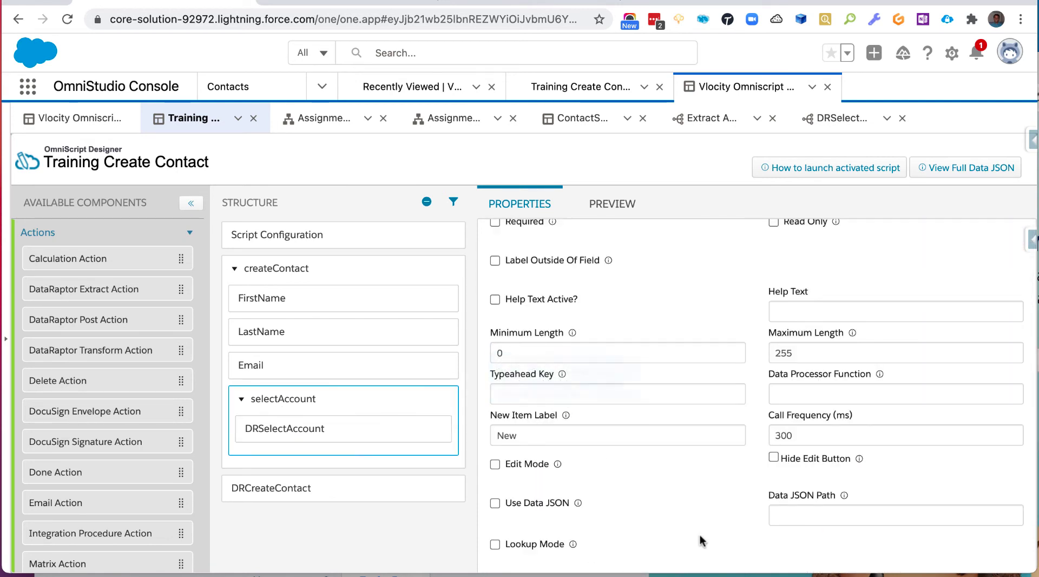
click(548, 394)
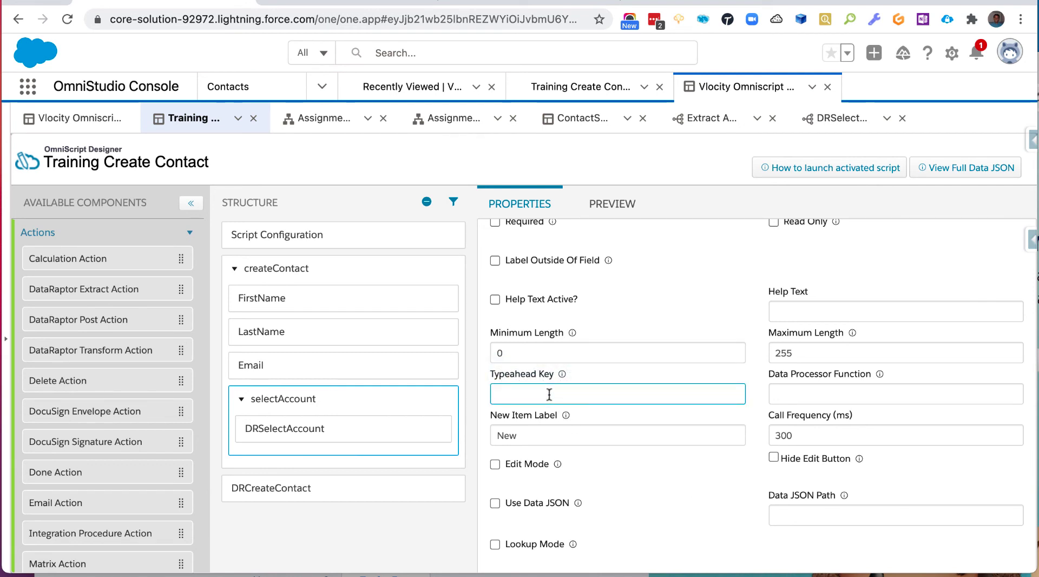
text(Name)
click(394, 544)
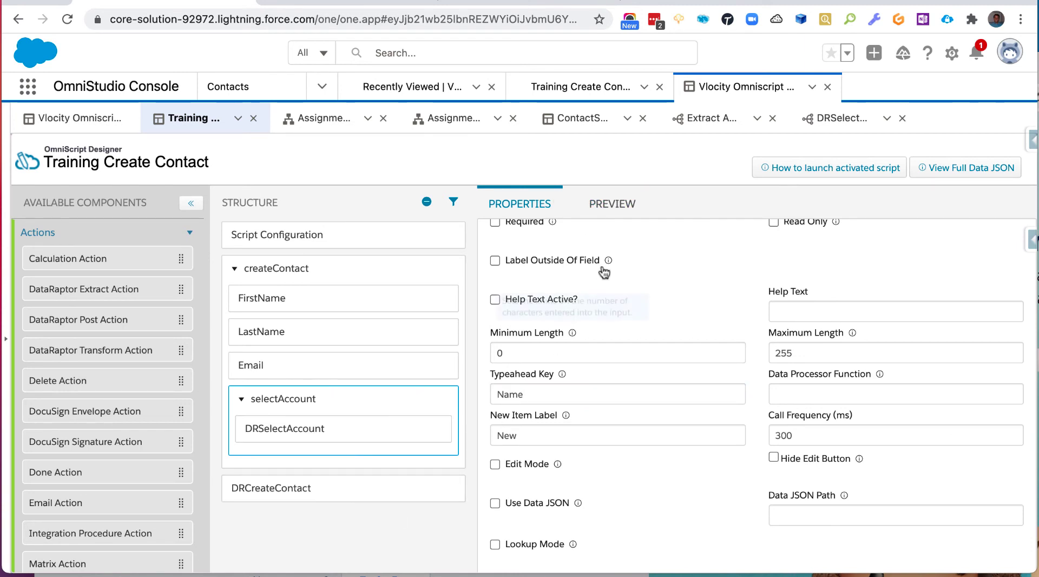
Preview the OmniScript and choose the suggested Acme account in the Select Account field
click(610, 204)
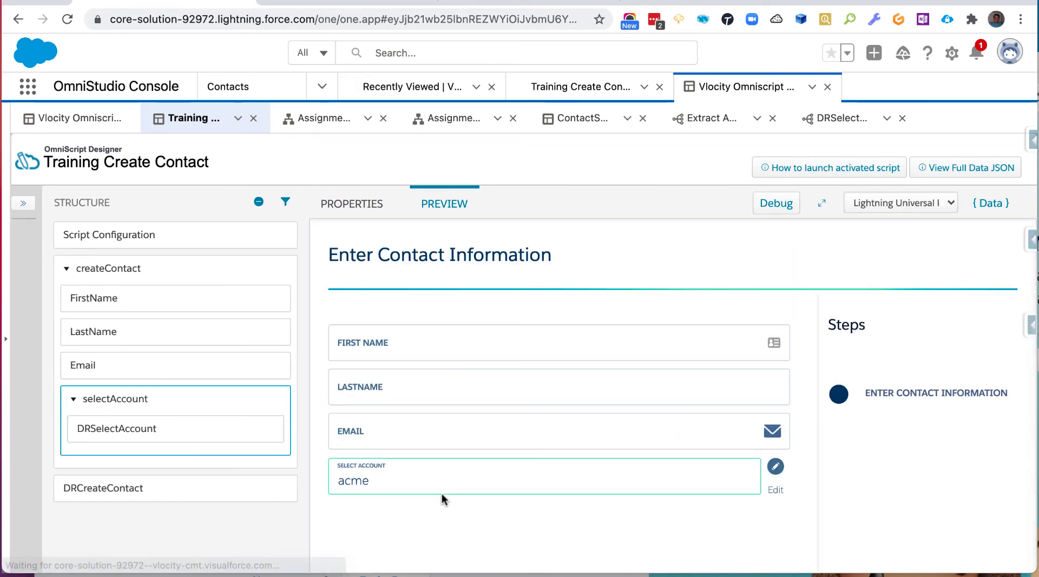
double_click(411, 479)
text(Ac)
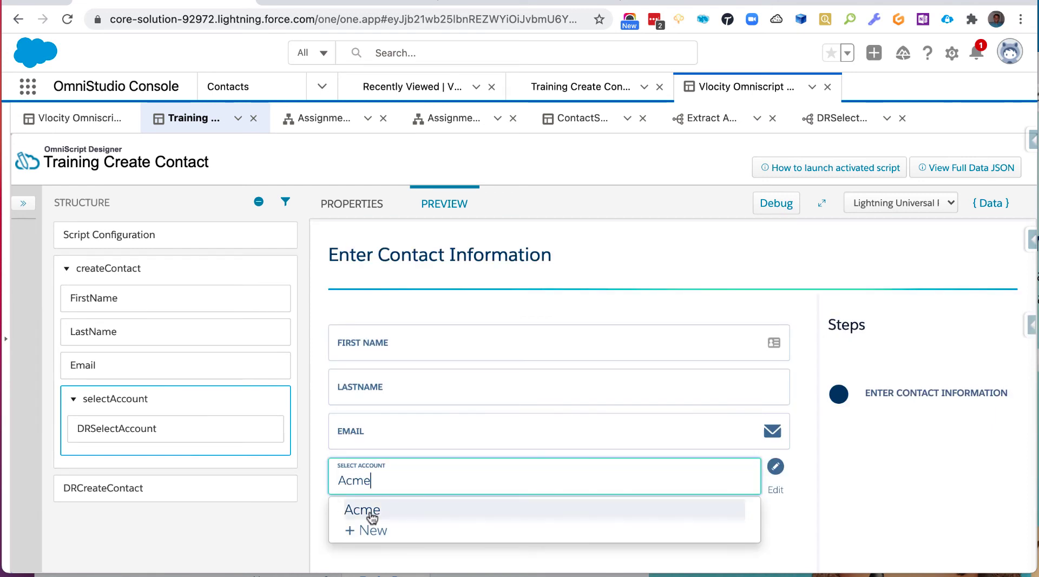
click(372, 514)
Examine the selectAccount-Block values in the preview's data JSON for the chosen account
click(993, 203)
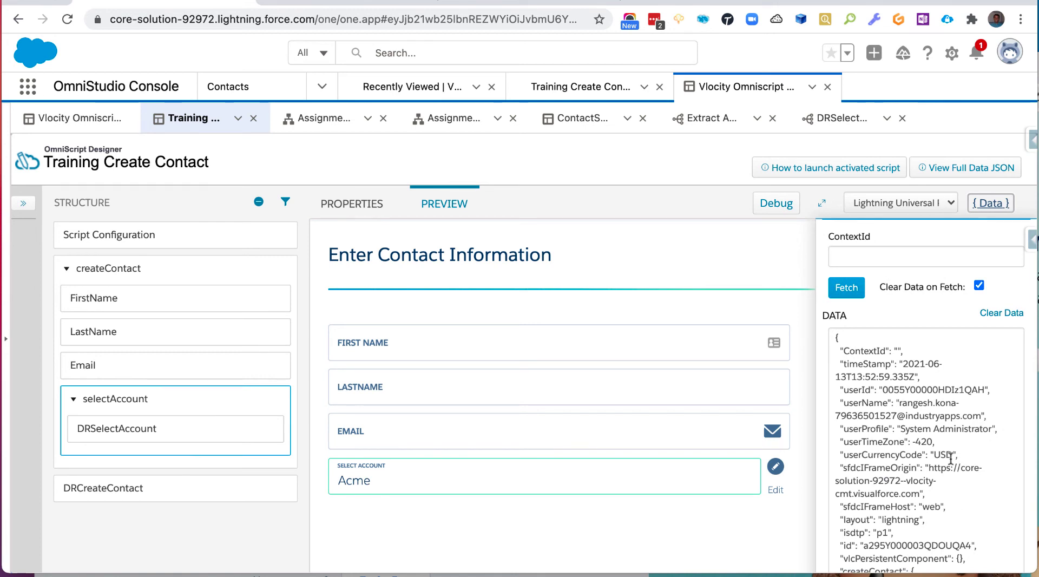
scroll(951, 458, down, 8)
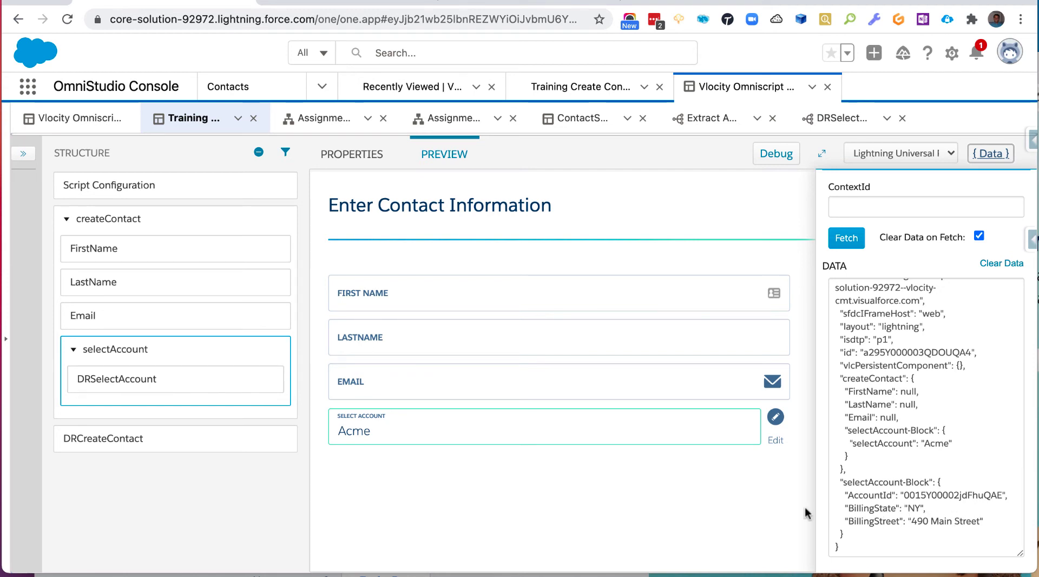
scroll(679, 499, up, 2)
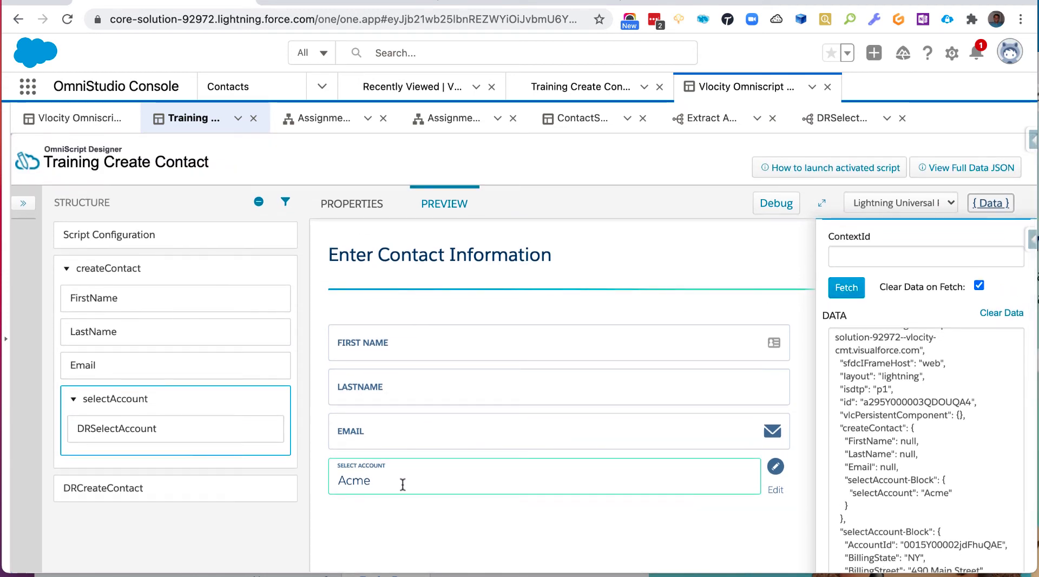
Test the Select Account type-ahead with the search texts ed and s, and look through the suggestions
drag(403, 484, 301, 476)
text(ed)
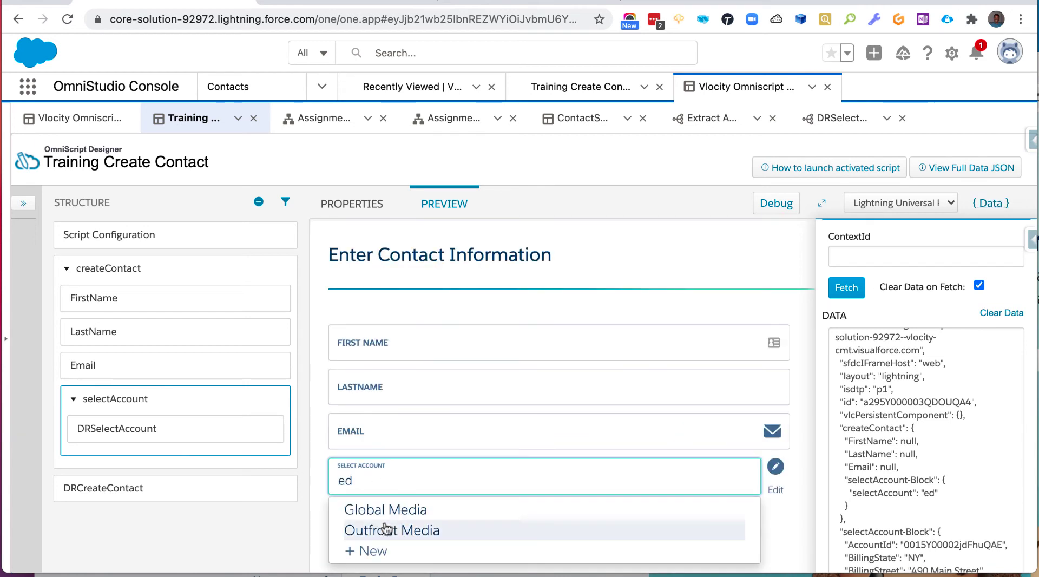
double_click(347, 480)
text(s)
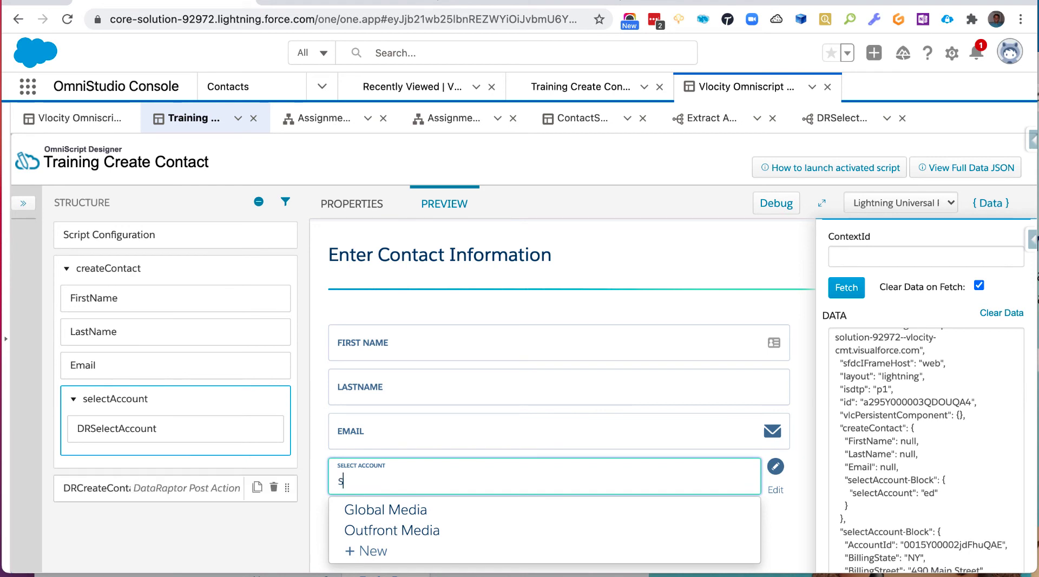
scroll(457, 531, down, 3)
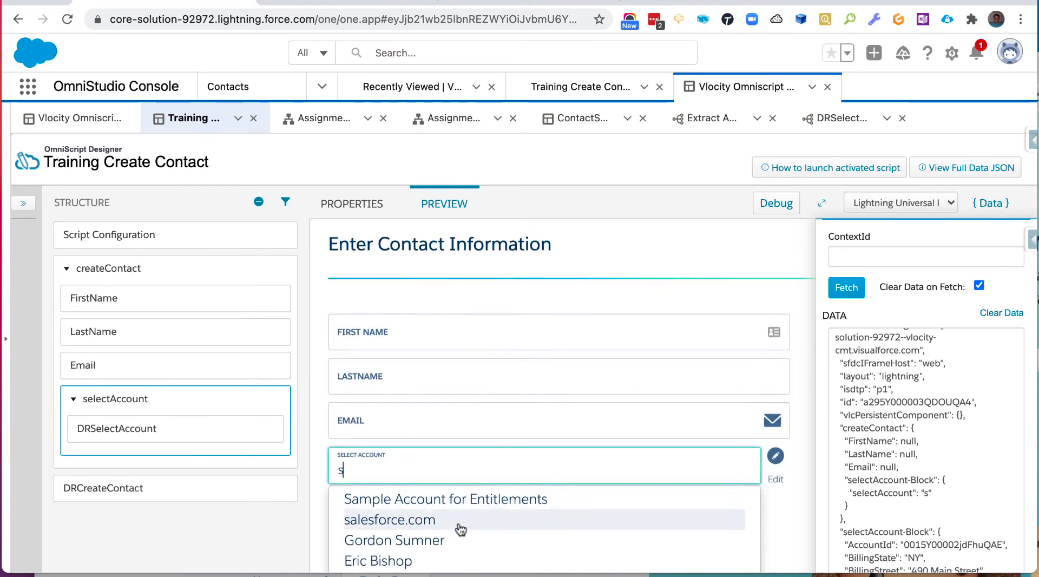
scroll(460, 529, down, 1)
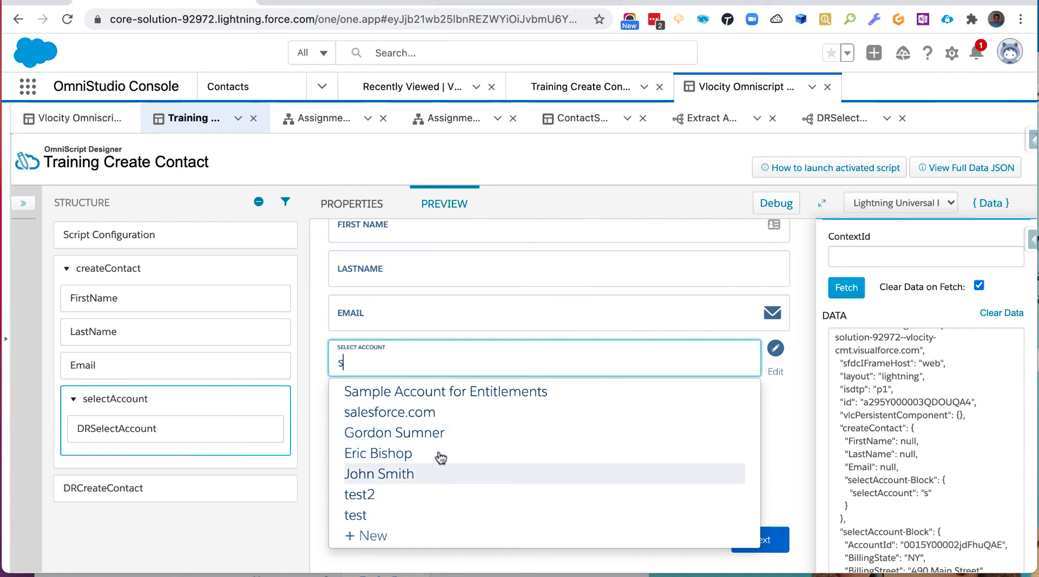
Review the Type Ahead Block among the group components and the selectAccount block's field label and Typeahead Key
click(368, 205)
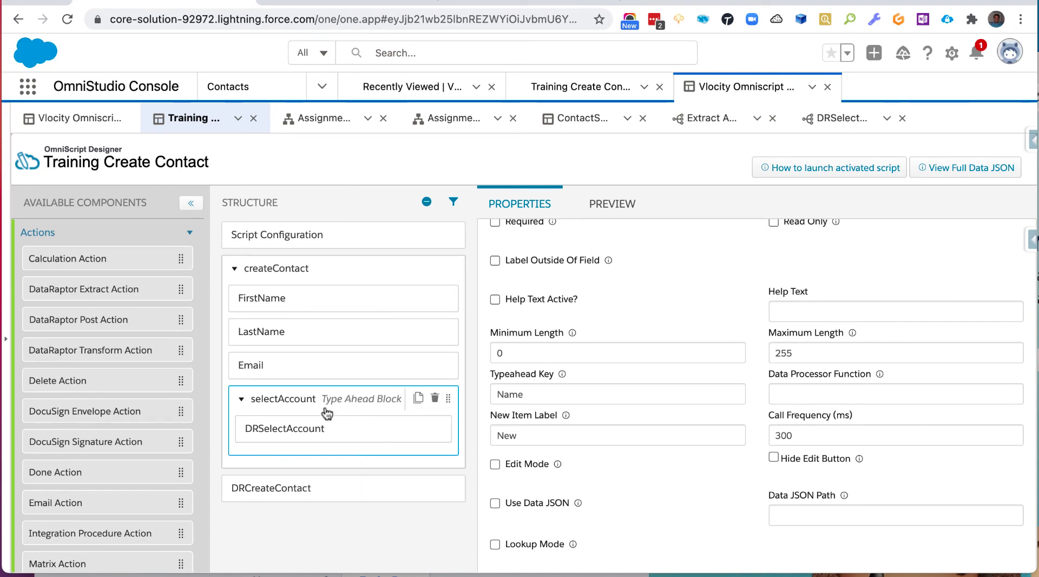
click(53, 242)
scroll(163, 390, down, 1)
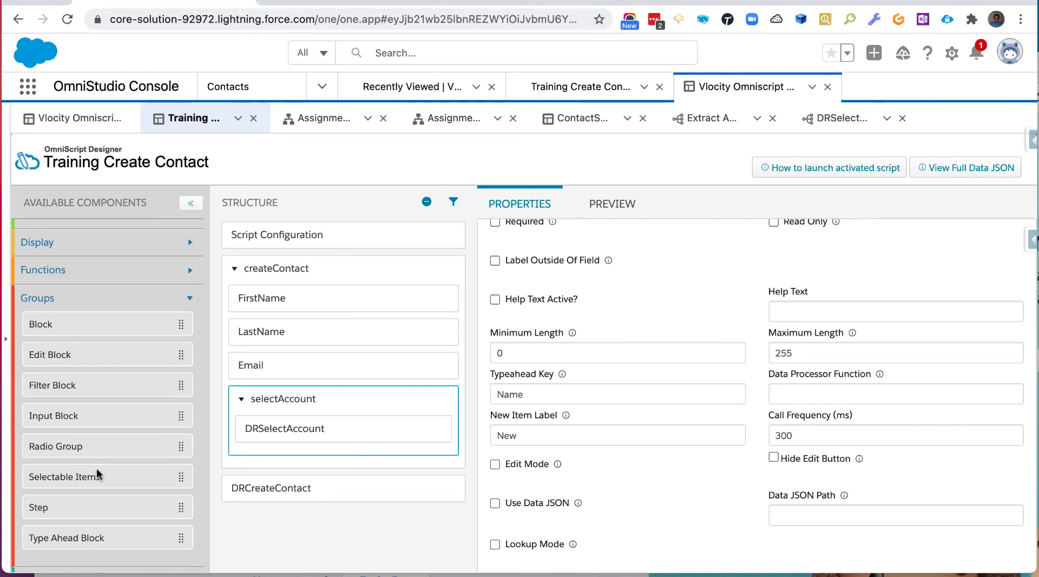
scroll(119, 514, down, 1)
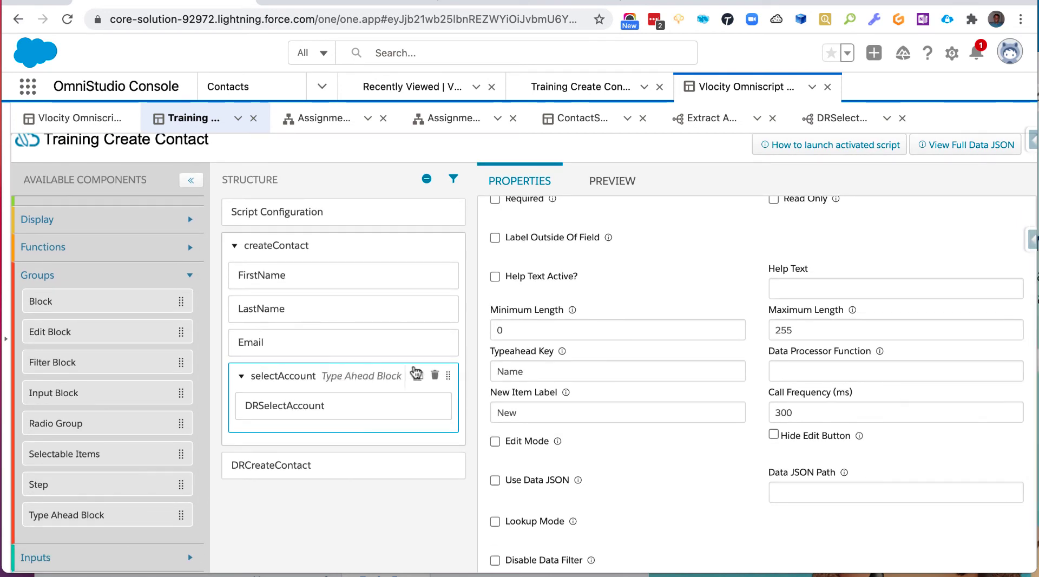
scroll(592, 313, up, 3)
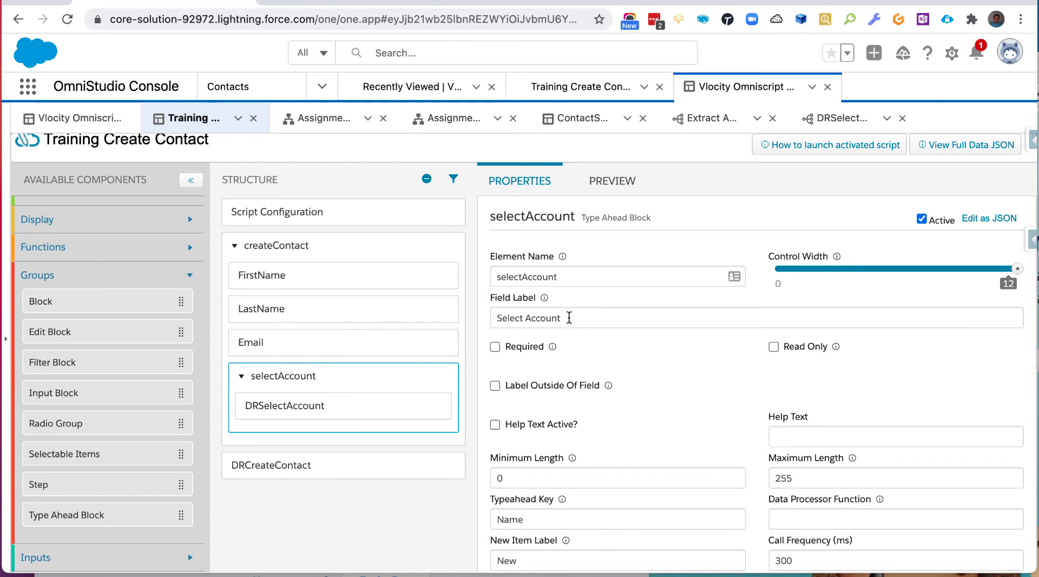
drag(569, 318, 490, 310)
scroll(674, 362, down, 3)
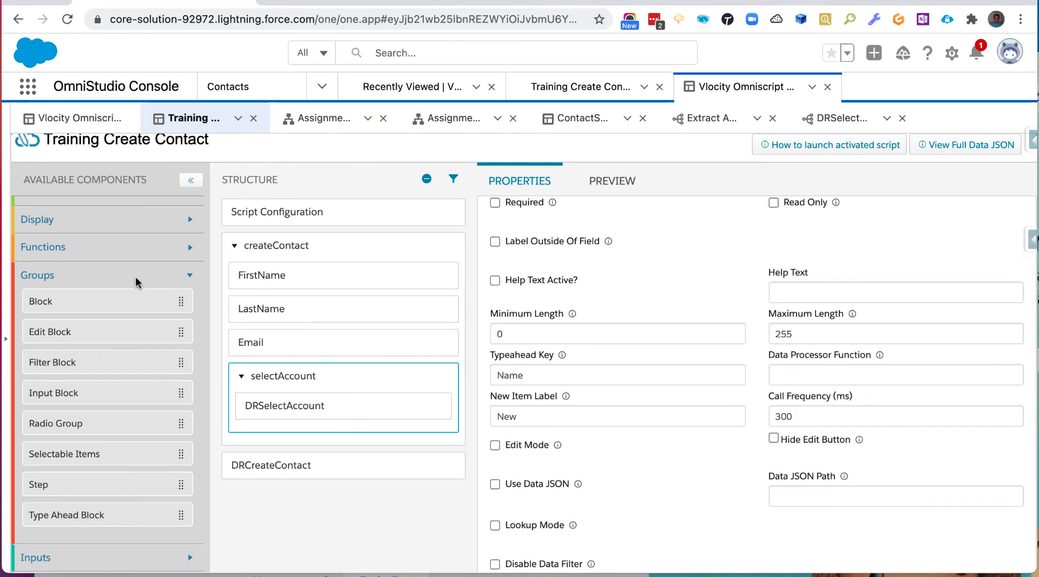
Review the available action components and the properties of the DRSelectAccount extract action nested in the selectAccount block
scroll(136, 279, up, 1)
click(57, 209)
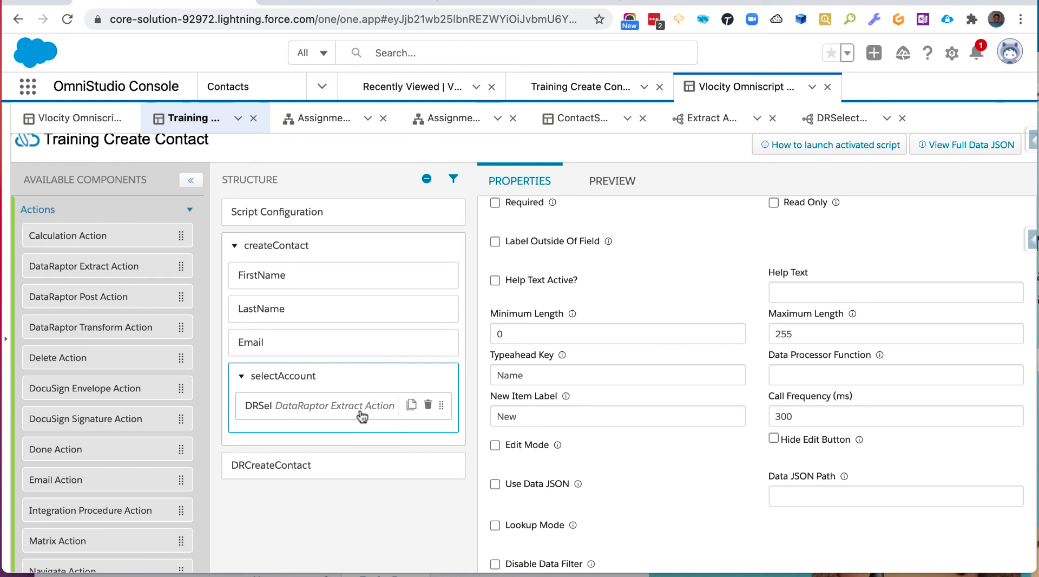
click(335, 411)
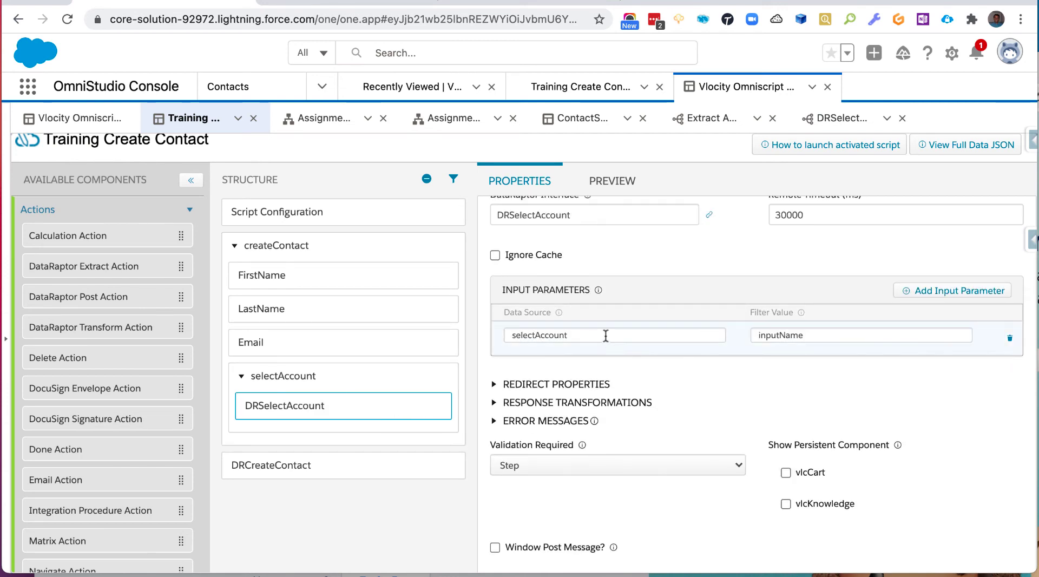
scroll(572, 373, up, 3)
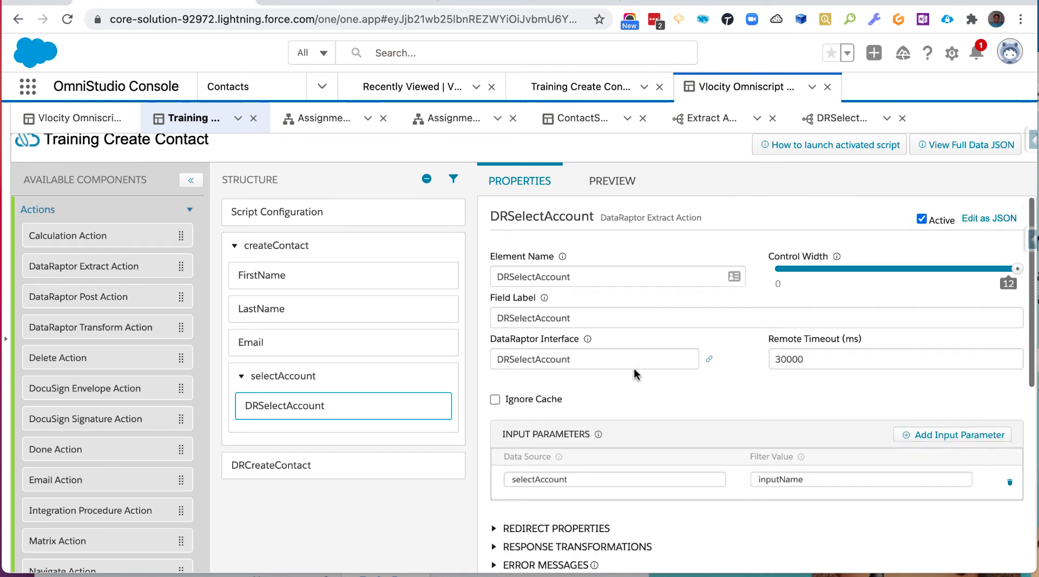
Switch to the DRSelectAccount DataRaptor and review the filter of its Account extract step
click(851, 120)
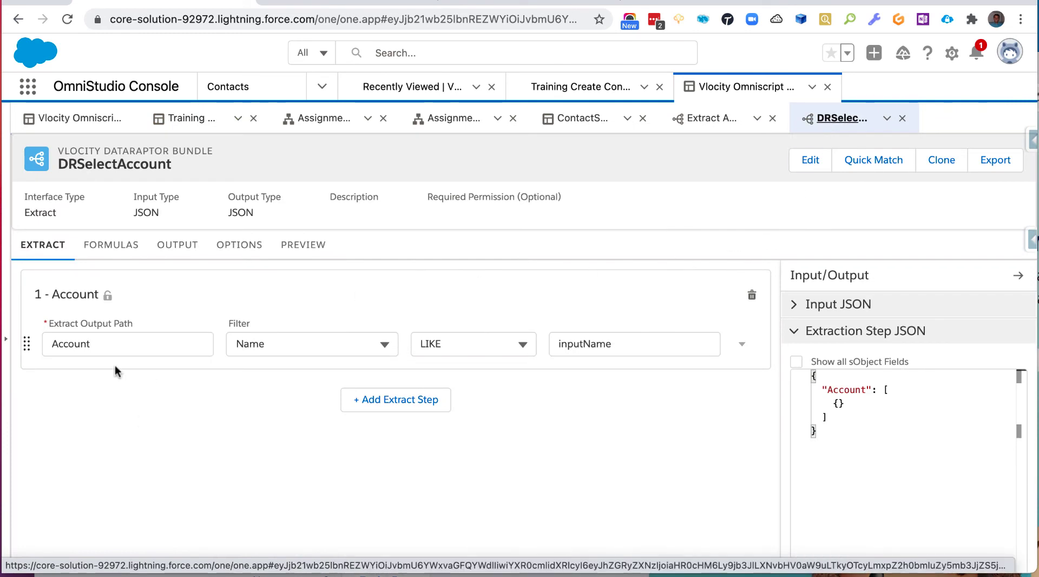
click(283, 343)
click(271, 295)
click(173, 405)
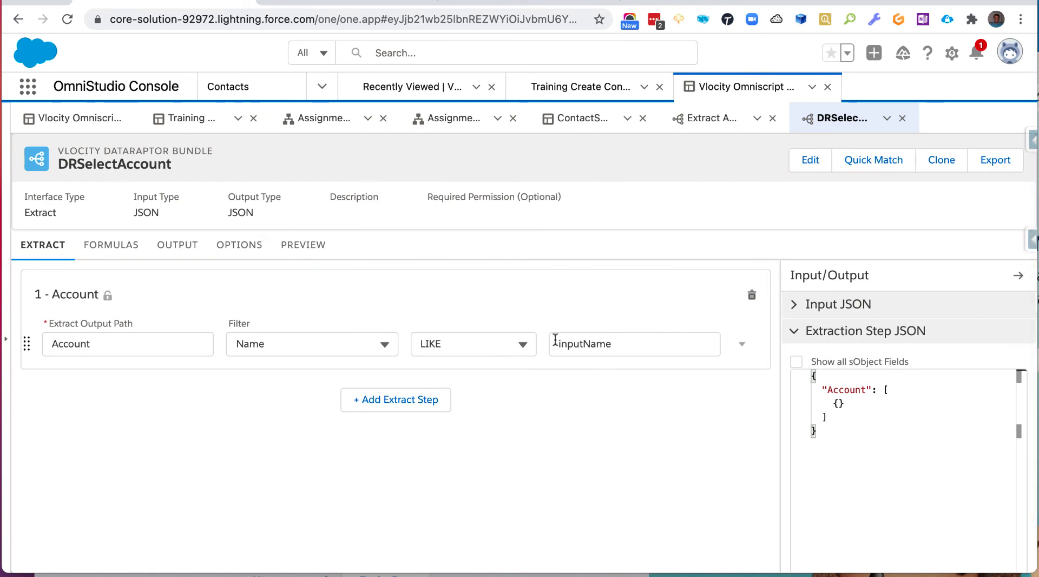
Compare the extract paths in the DataRaptor's output mappings with the output path of the Account extract step
click(234, 248)
click(175, 250)
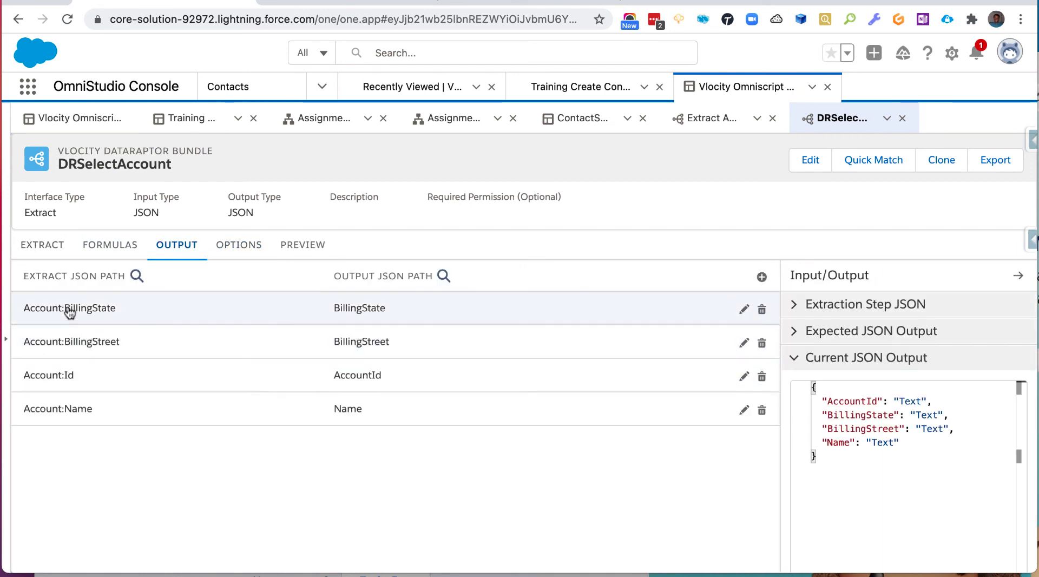
click(20, 246)
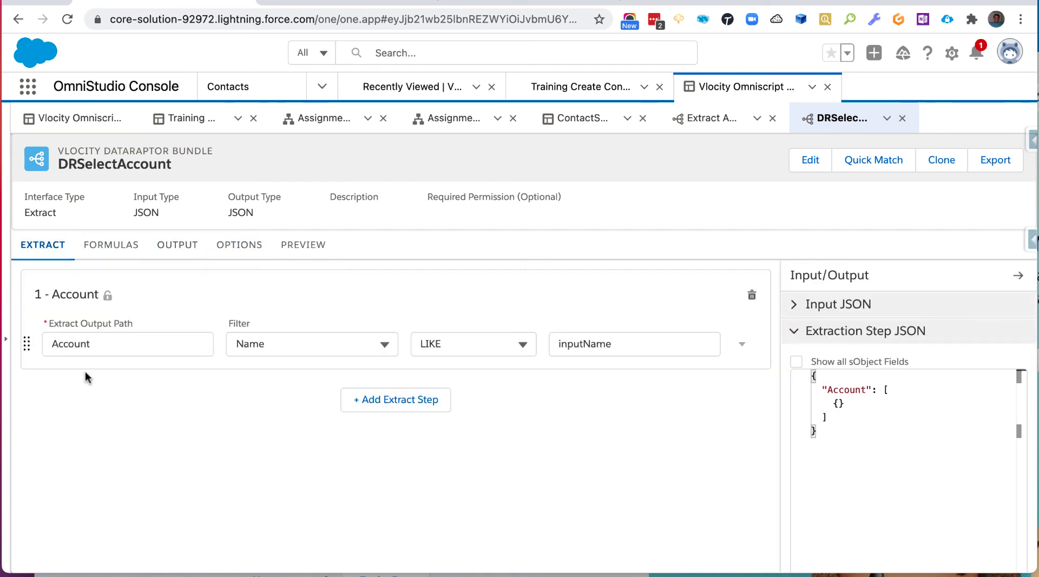
drag(94, 352, 41, 344)
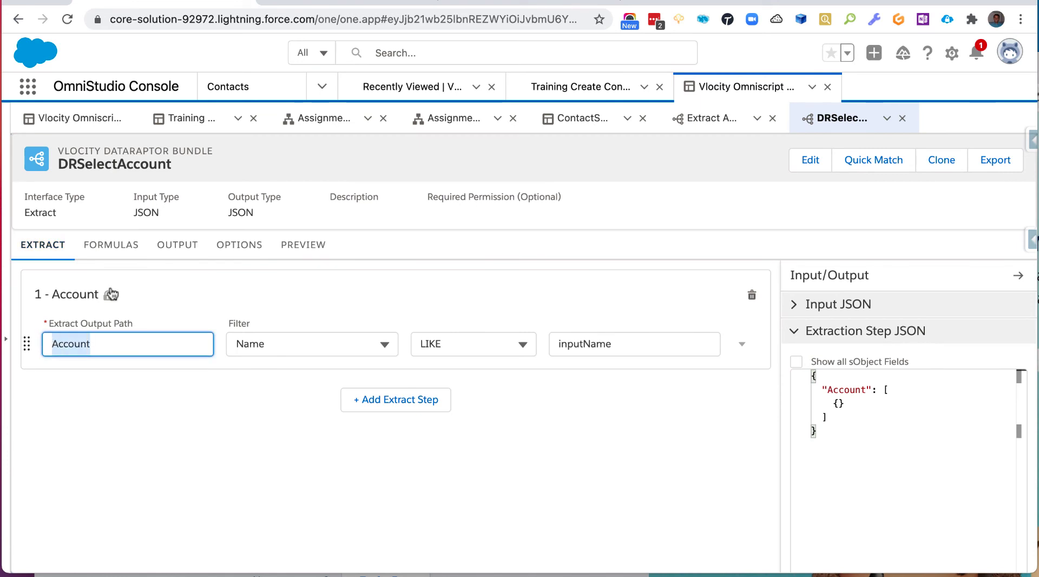
Examine the Name and AccountId keys in the DataRaptor's current JSON output against the output mappings
click(180, 251)
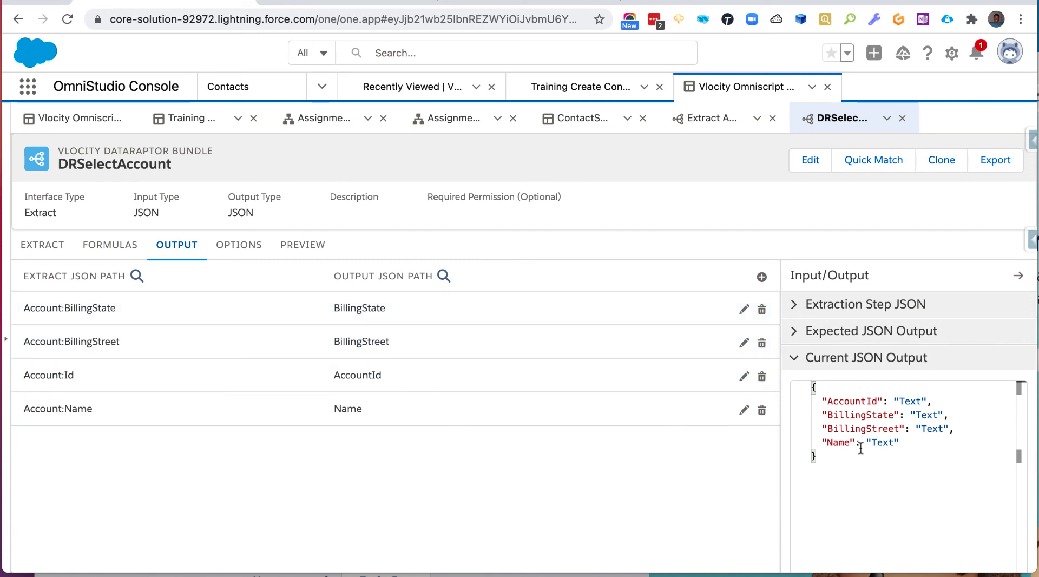
drag(908, 445, 814, 442)
double_click(838, 442)
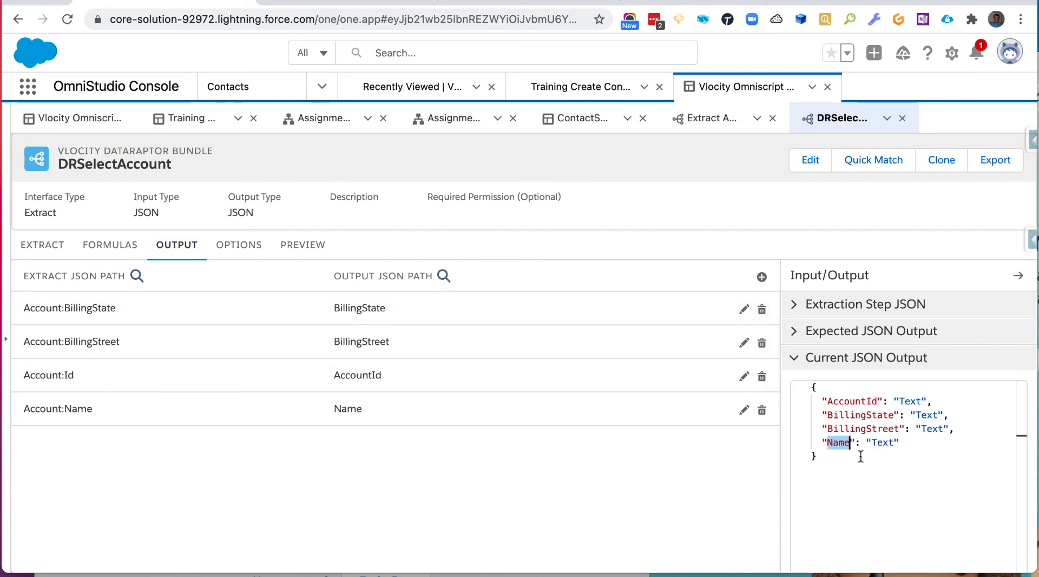
double_click(852, 401)
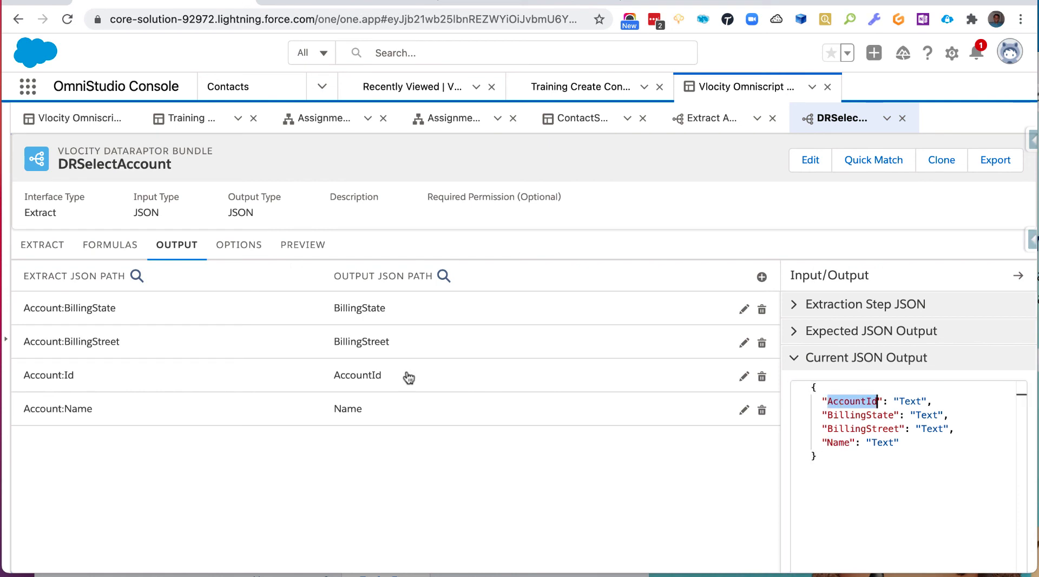
double_click(840, 442)
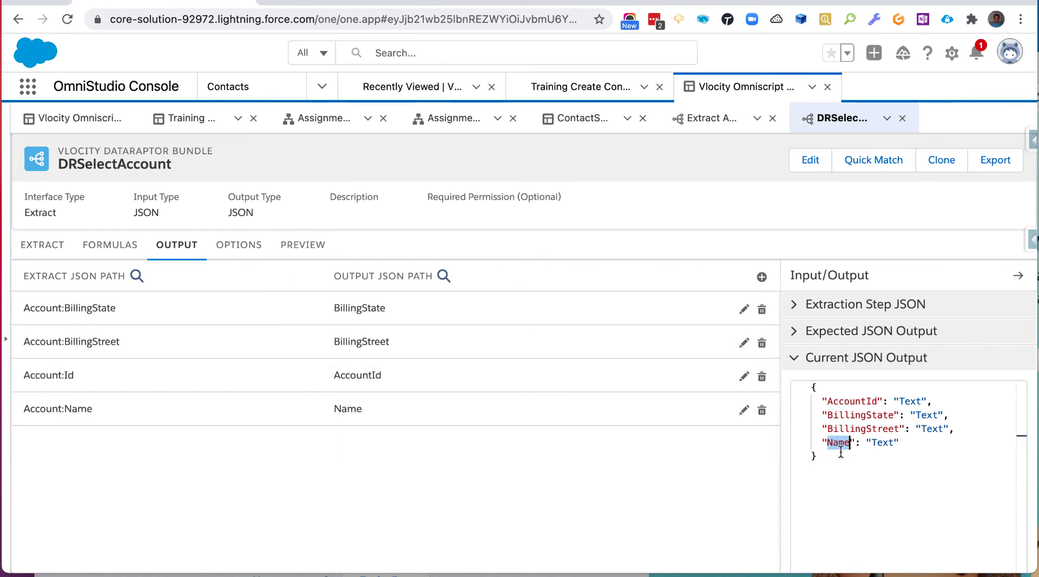
Run the DRSelectAccount preview with inputName set to Acme and check the JSON response
click(306, 246)
scroll(225, 427, down, 2)
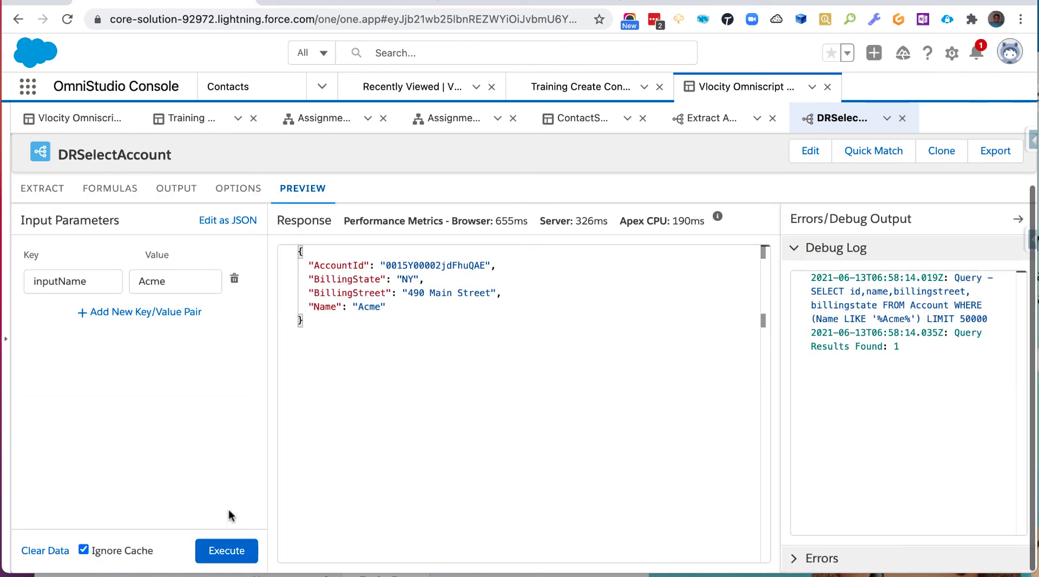
click(227, 551)
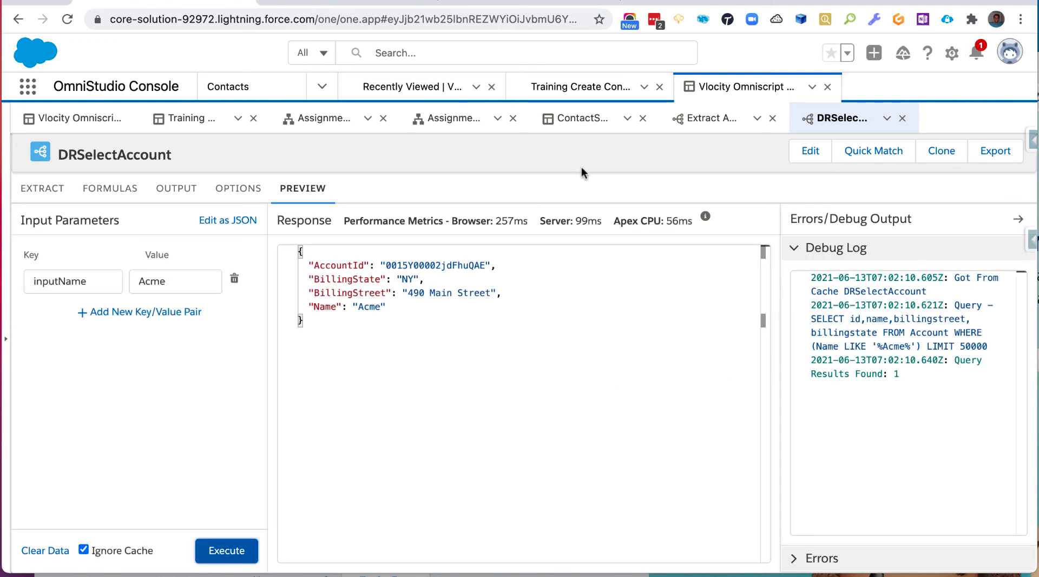
Switch to the Training Create Contact OmniScript and compare the DRSelectAccount action's data source and filter value with the selectAccount type-ahead block
click(191, 124)
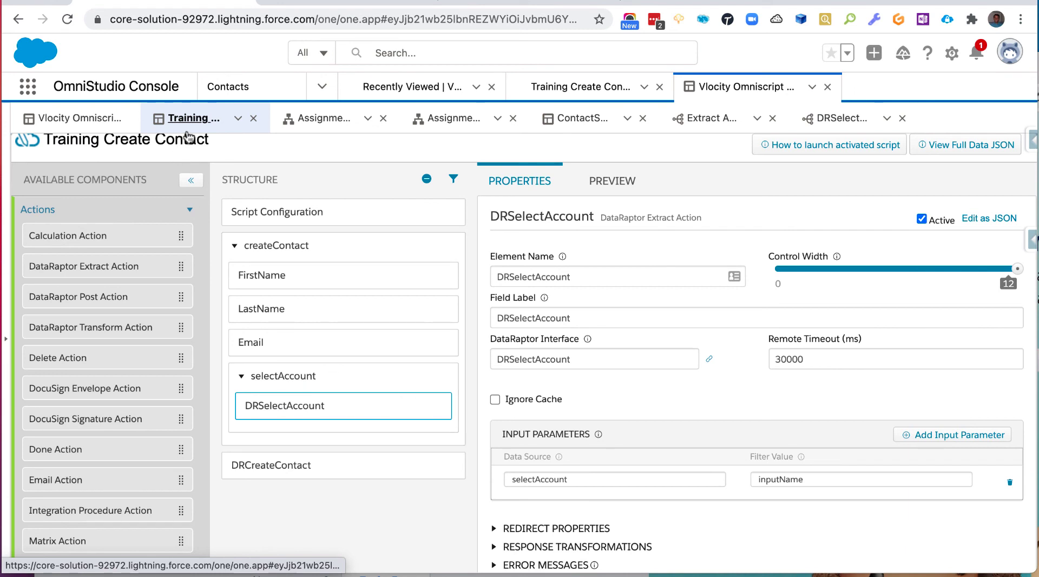
scroll(655, 426, down, 1)
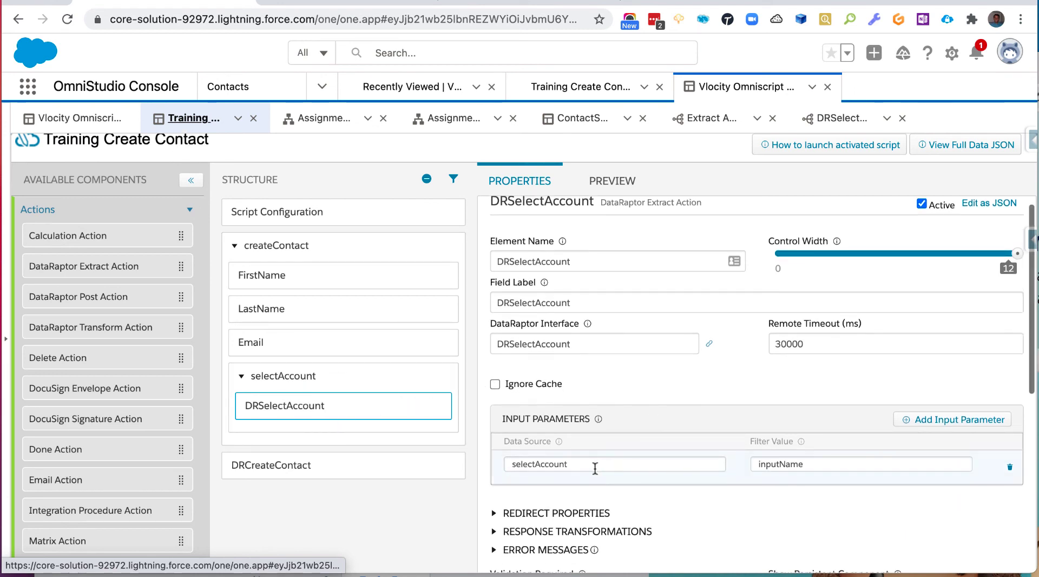
click(593, 464)
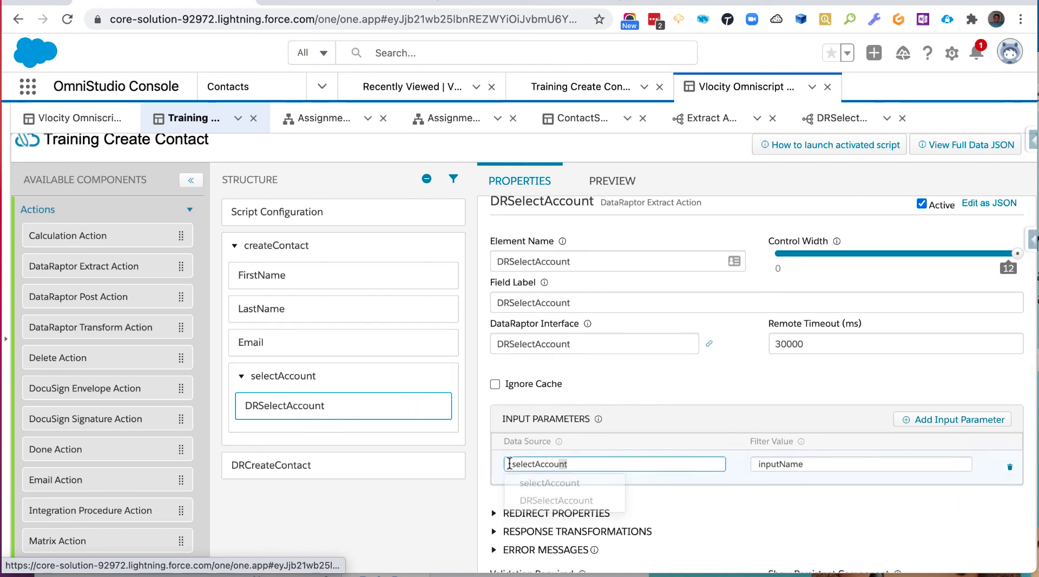
click(561, 488)
click(359, 376)
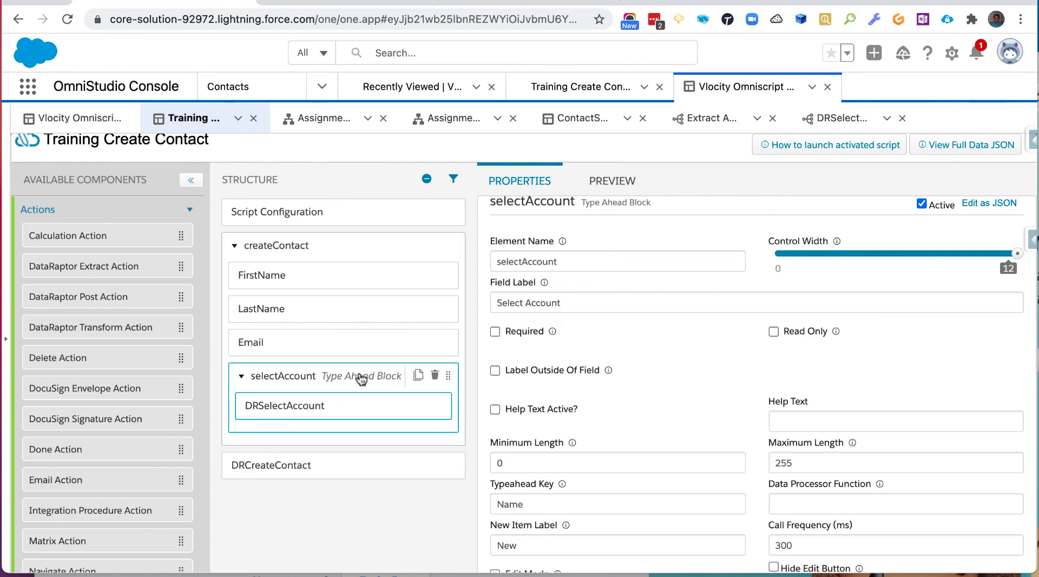
click(421, 414)
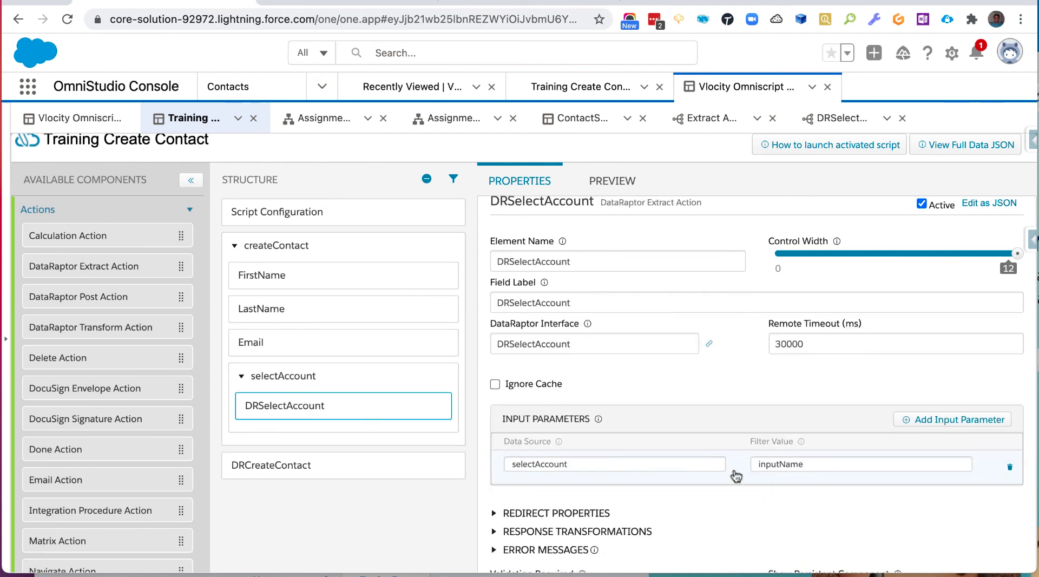
drag(808, 464, 741, 468)
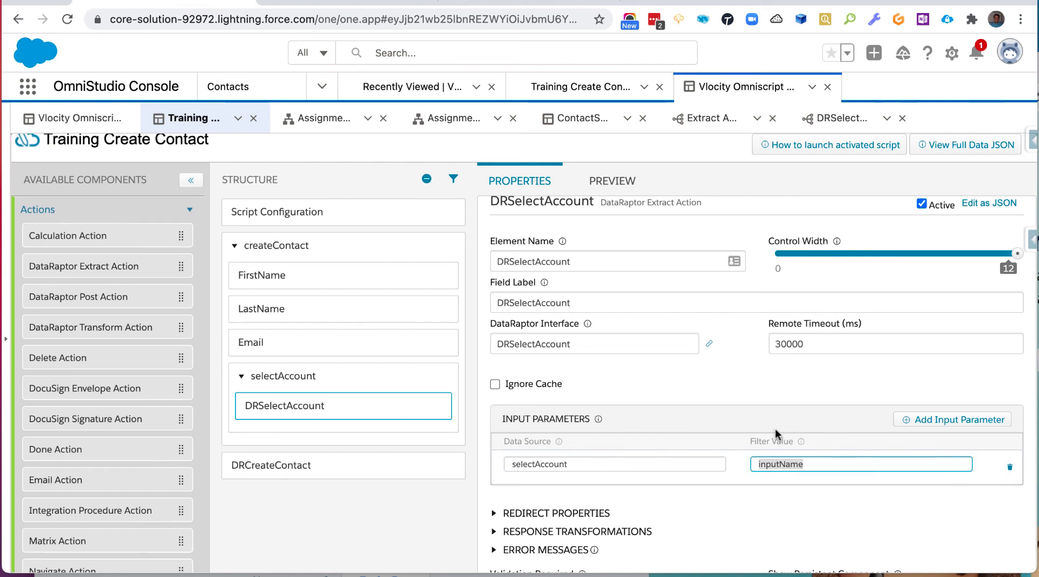
Preview the OmniScript and search the Select Account field for "ed"
click(612, 182)
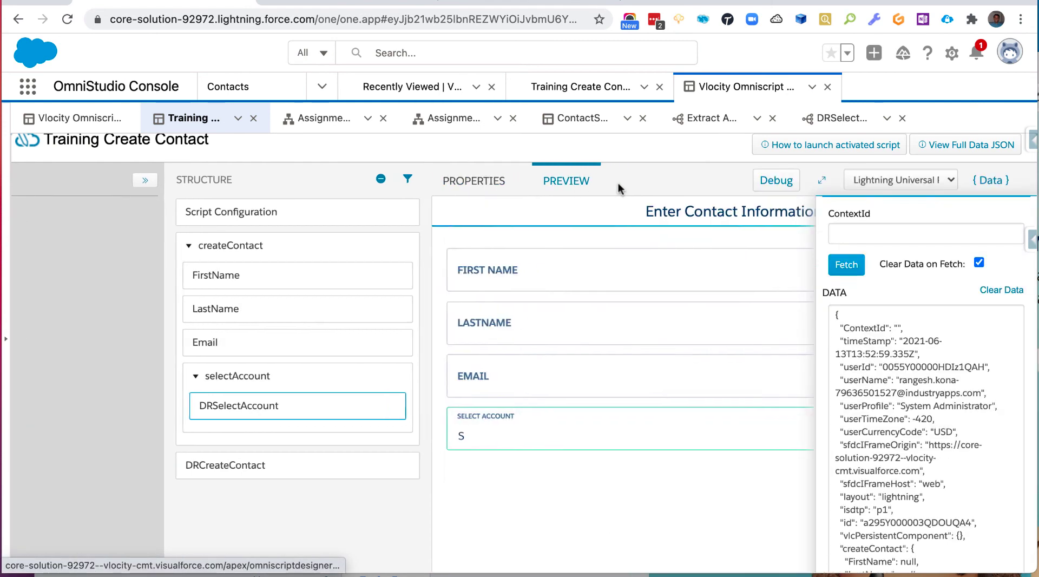
click(425, 455)
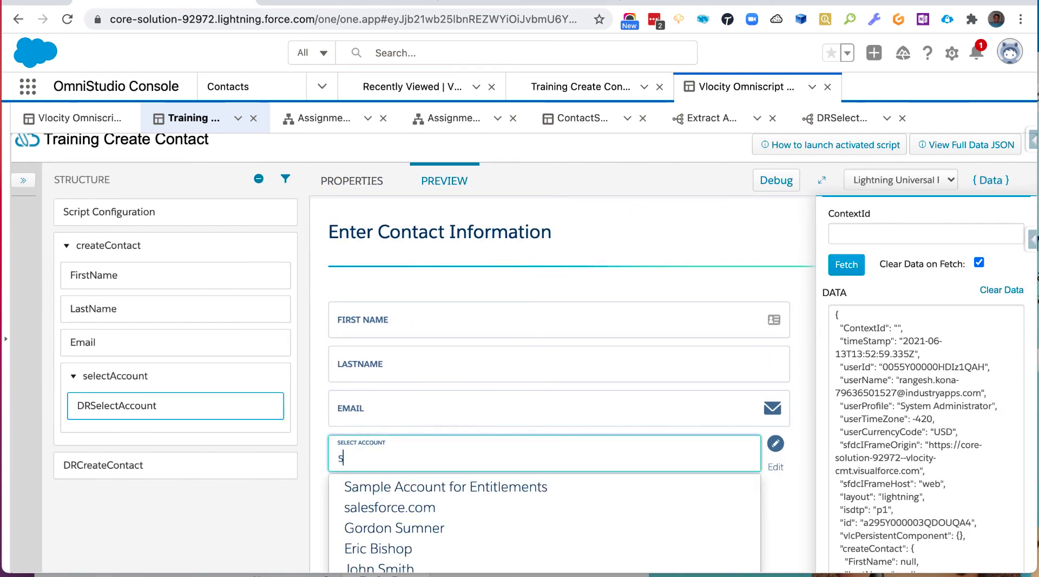
text(ed)
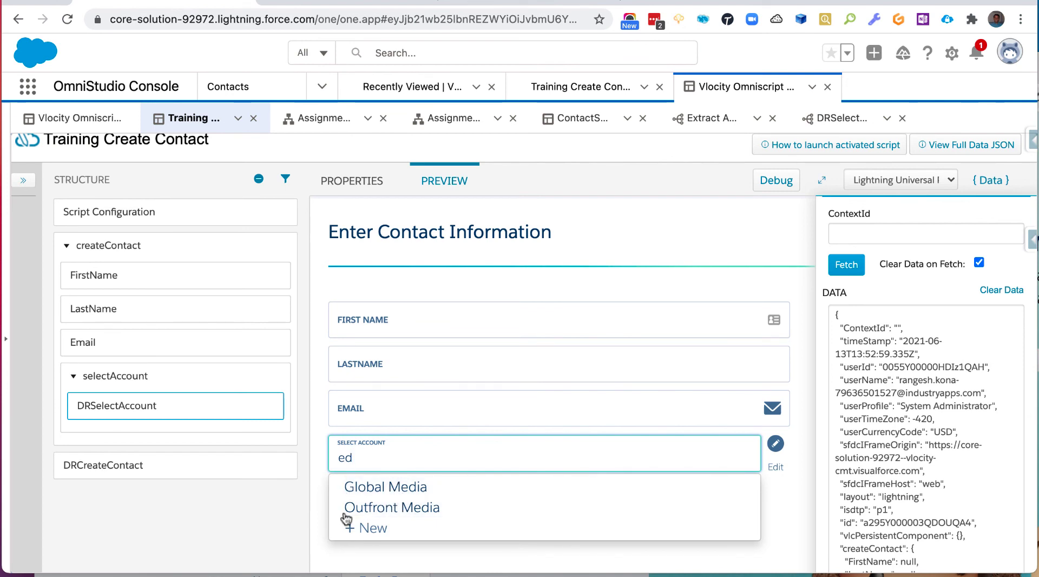
click(319, 548)
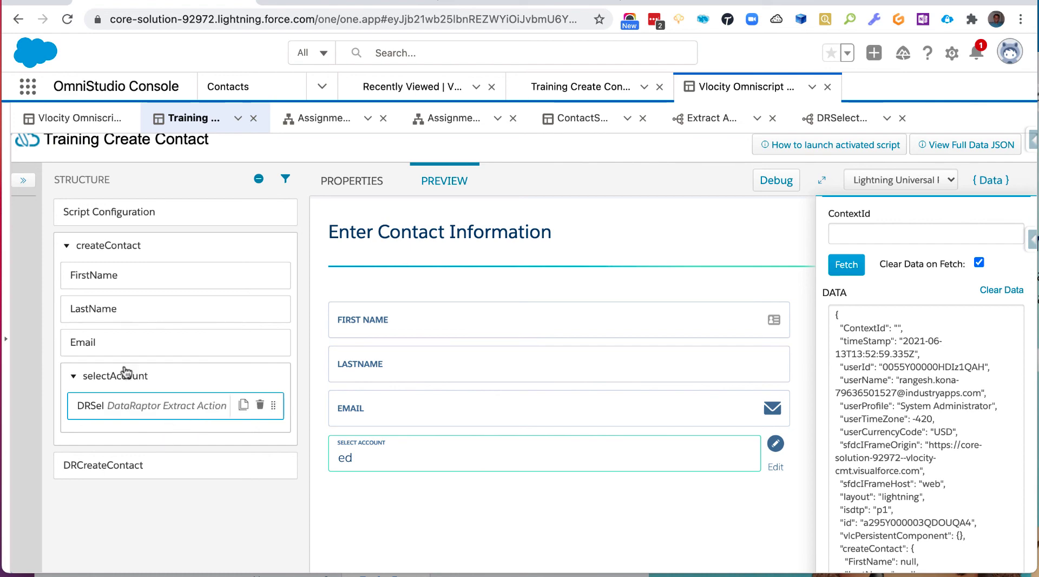
Examine the available action components, including HTTP Action, that could feed the type-ahead block
click(22, 180)
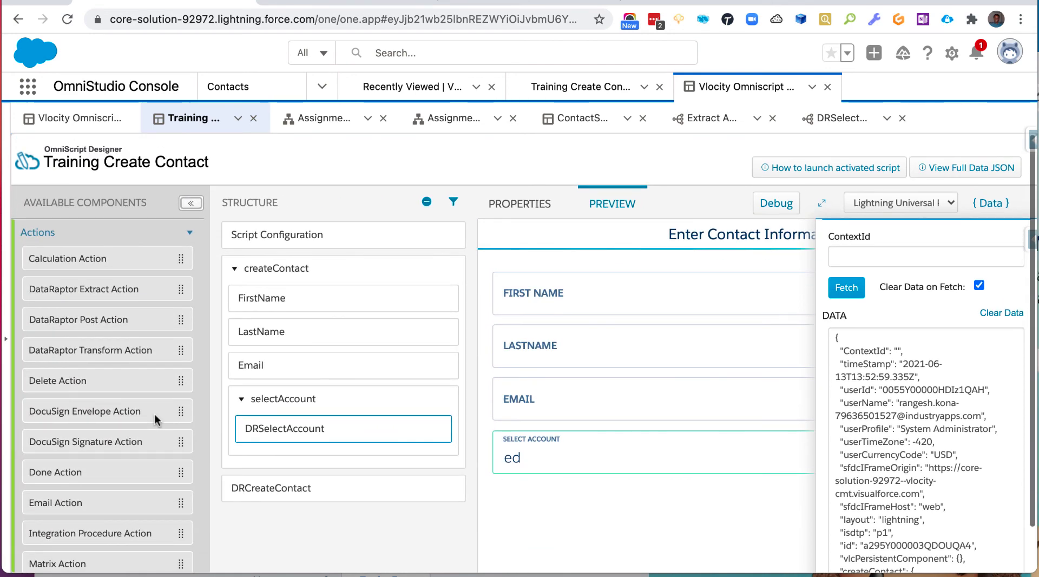
scroll(139, 429, down, 3)
scroll(110, 441, down, 2)
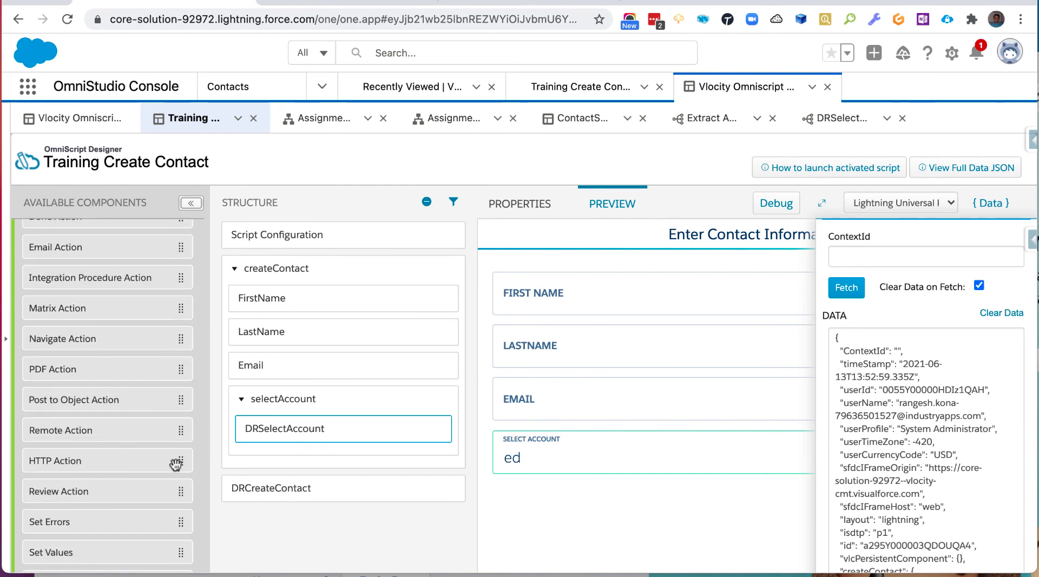
drag(176, 464, 438, 449)
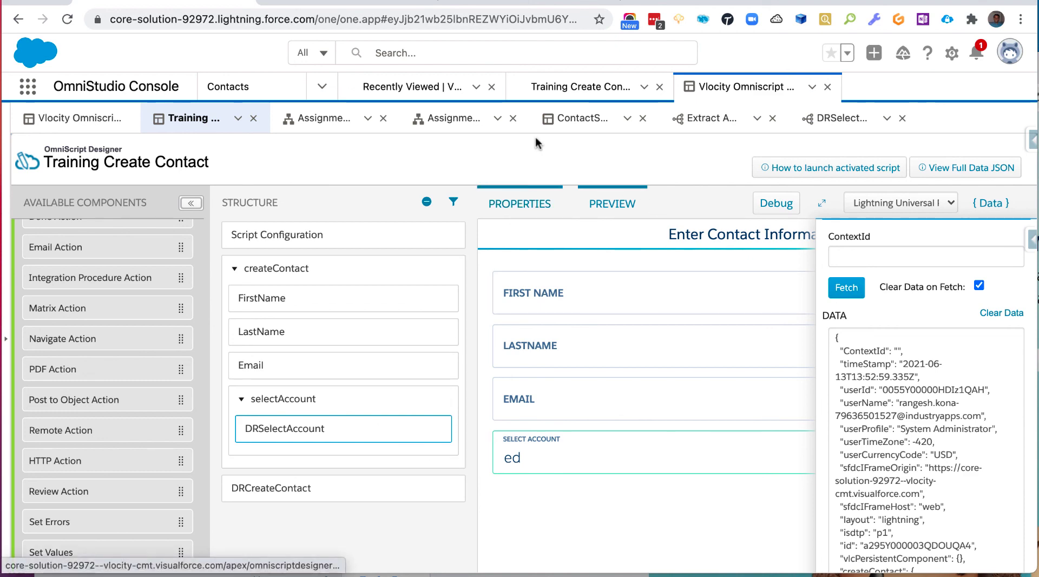
Switch to the DRSelectAccount DataRaptor and review its Account extract step and output mappings
click(824, 118)
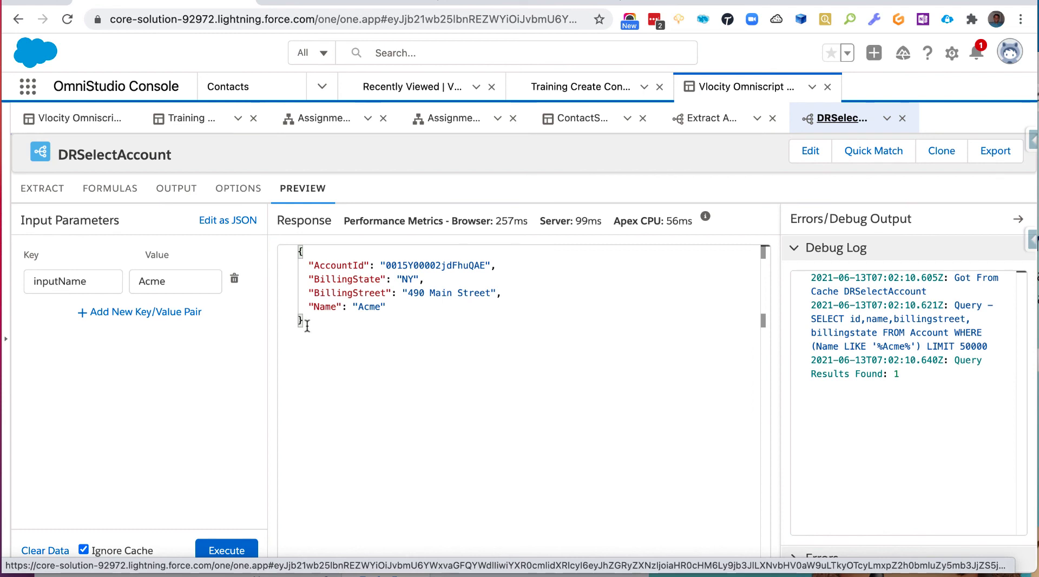
click(51, 197)
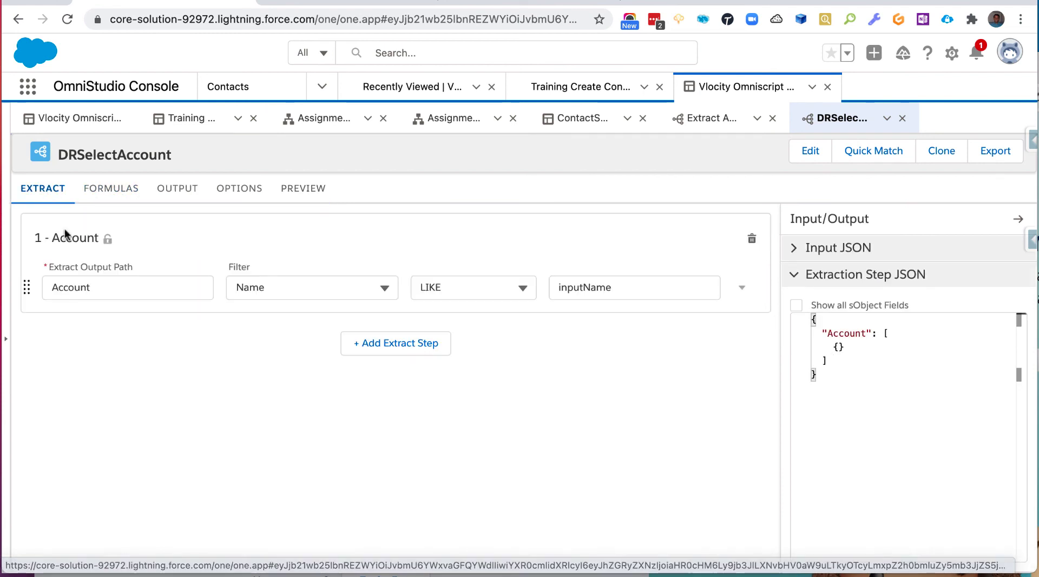
click(194, 196)
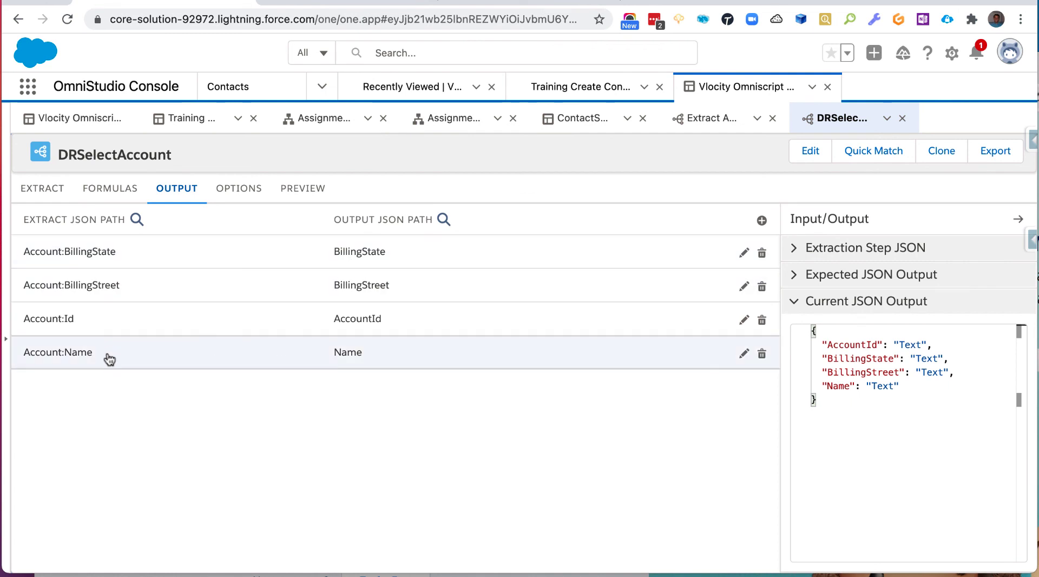
Set the output JSON path of the Account:Name mapping to AnotherNode:Name
click(358, 360)
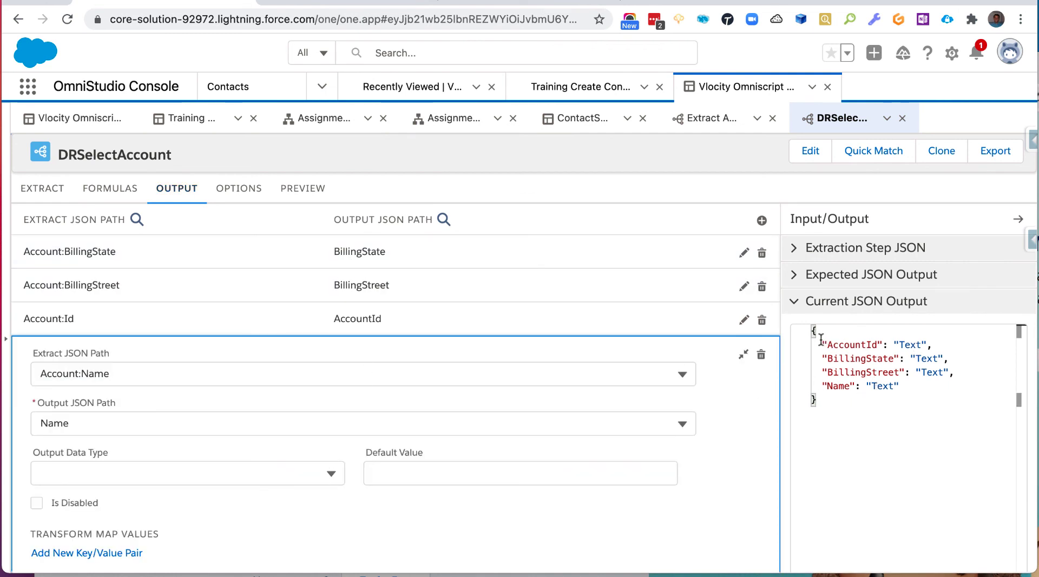
drag(821, 340, 900, 386)
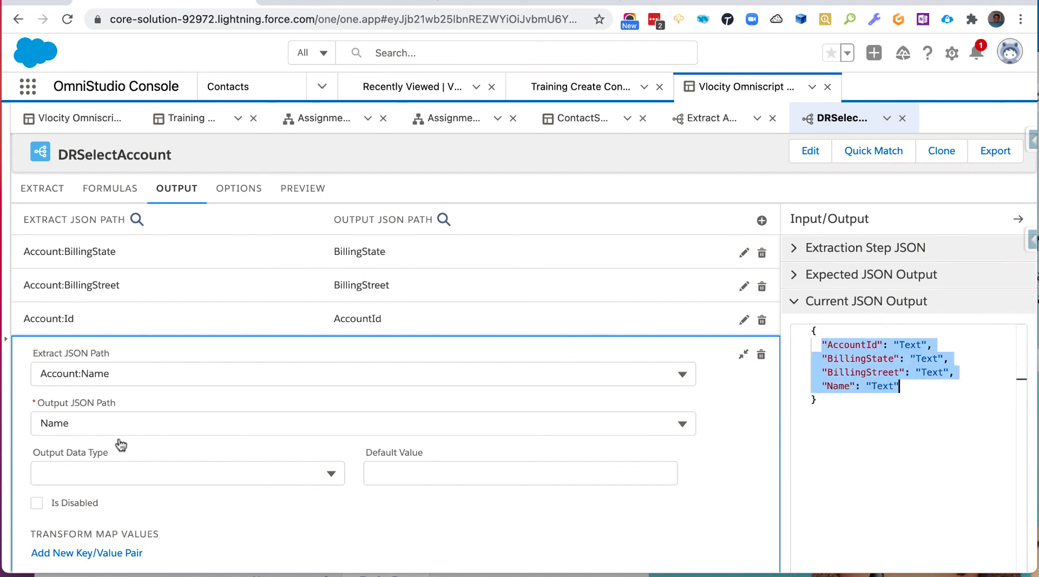
click(57, 424)
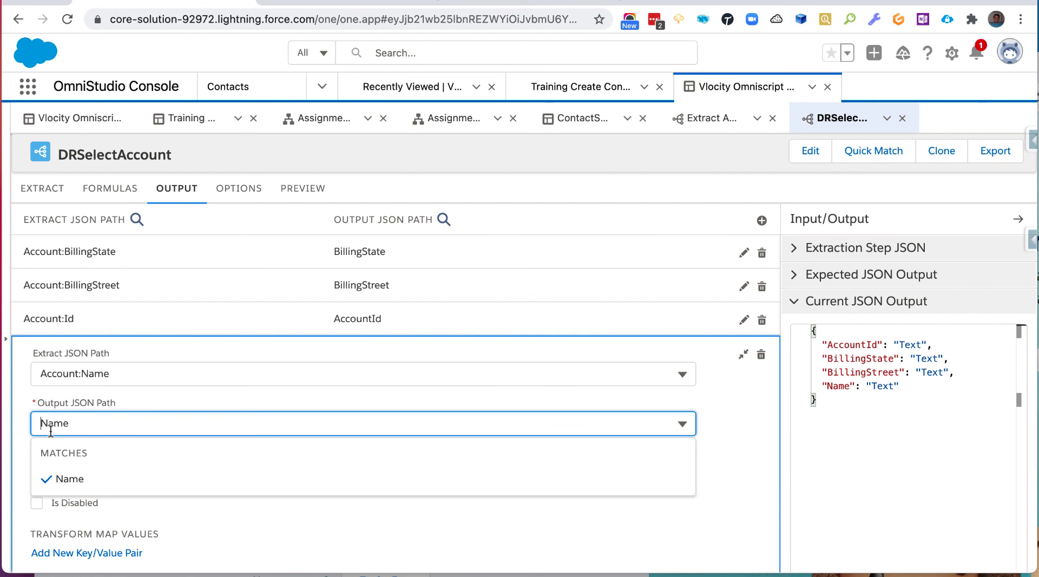
text(AnotherNode)
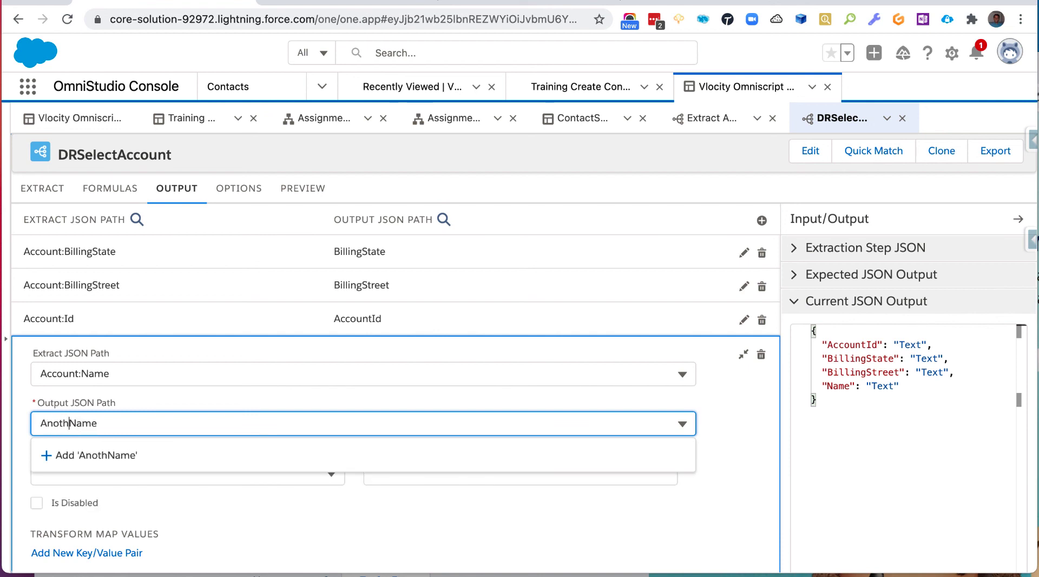
text(:)
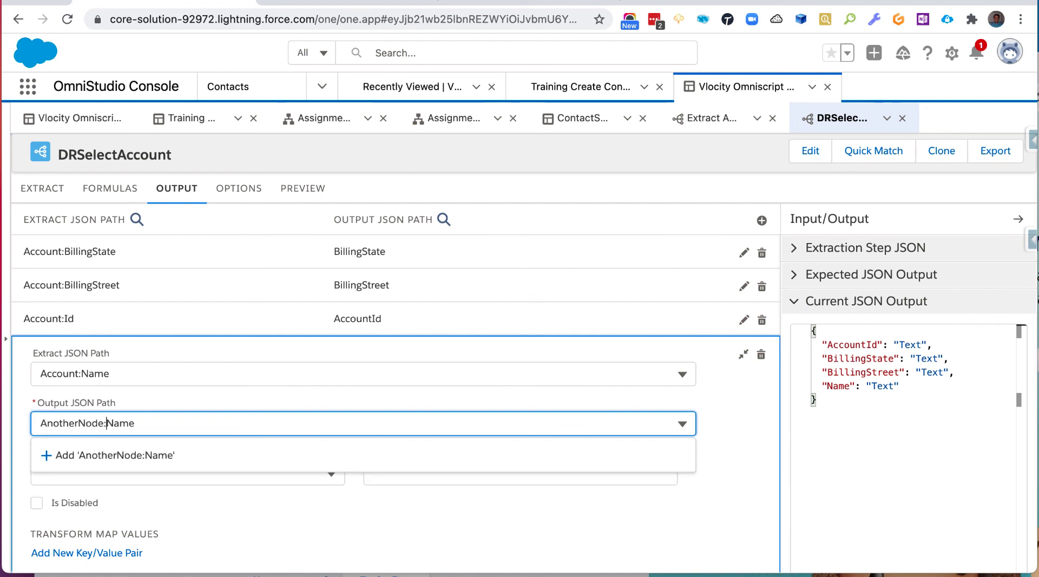
click(54, 455)
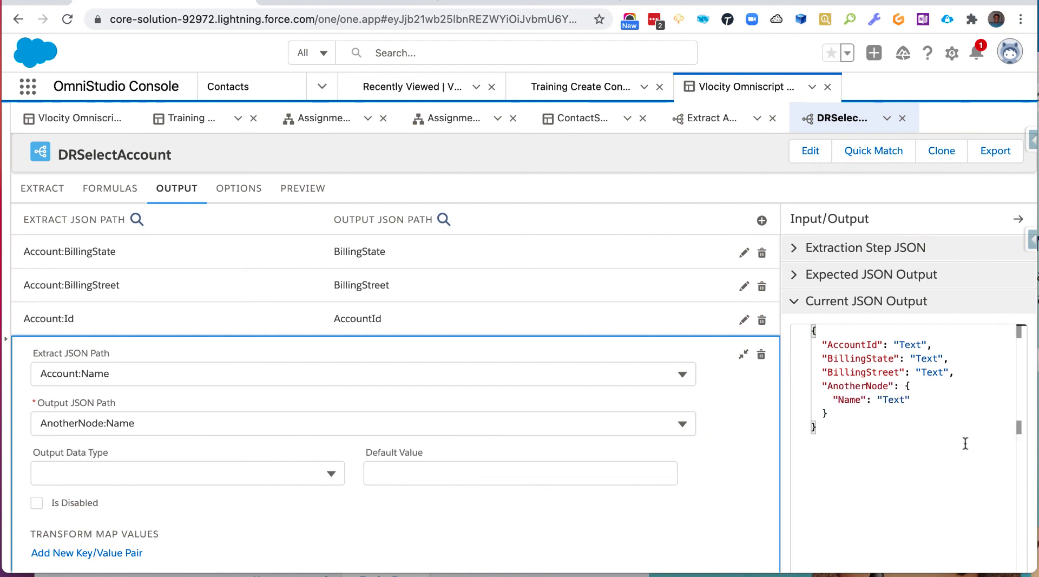
Examine how Name is nested under AnotherNode in the current JSON output
drag(824, 398, 944, 400)
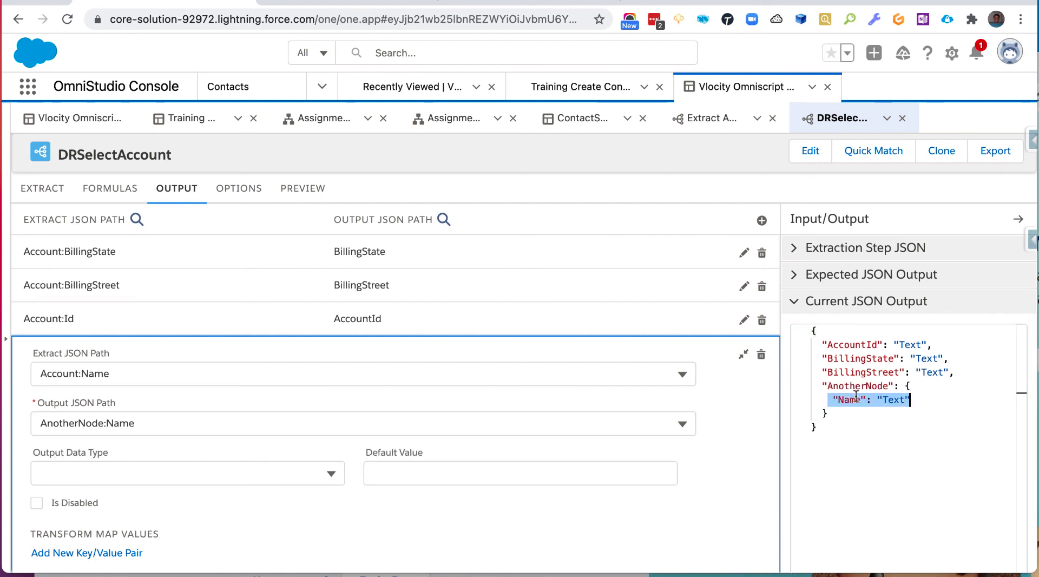
click(867, 440)
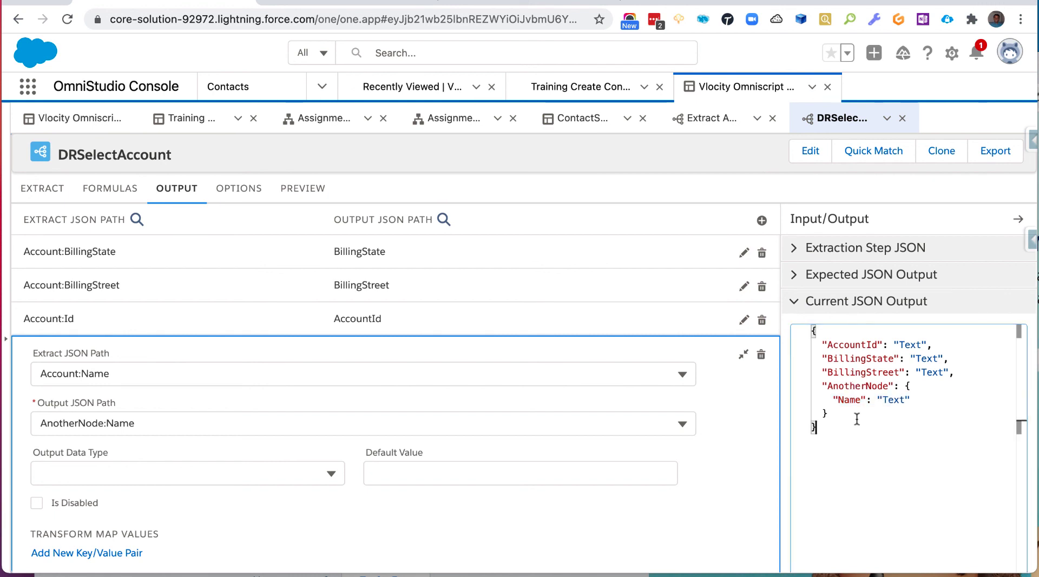
double_click(852, 385)
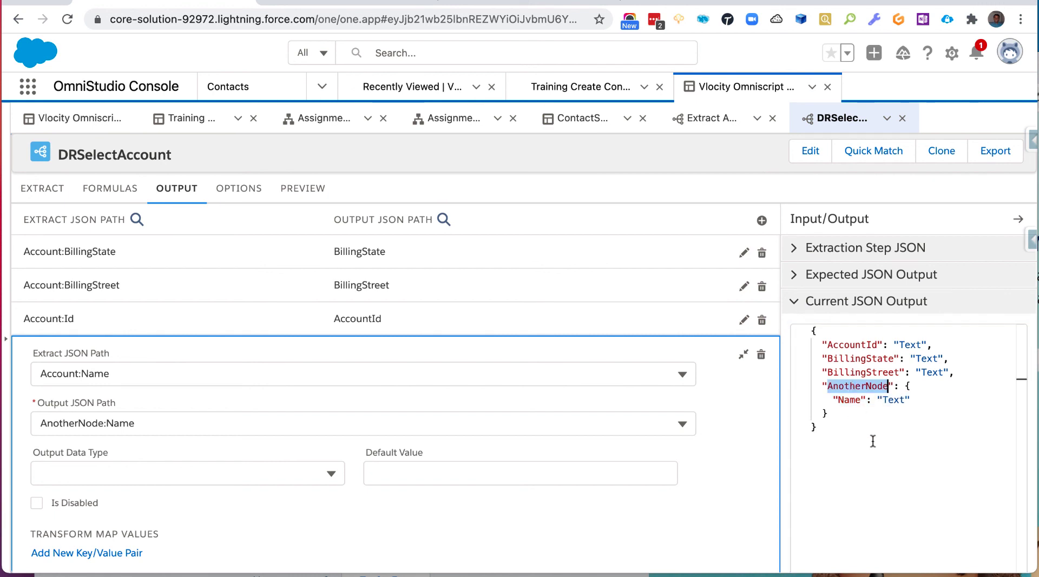
click(873, 439)
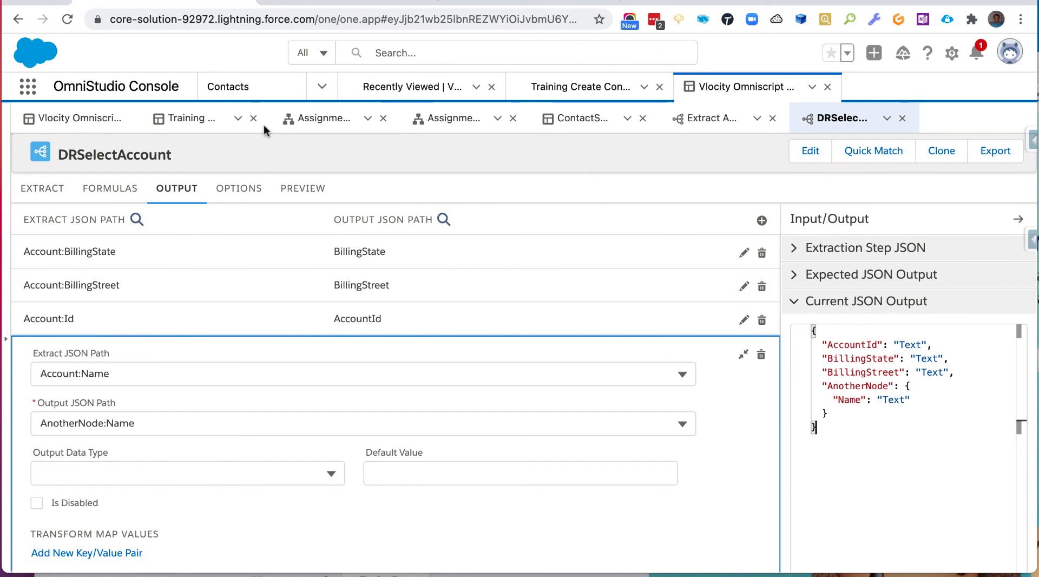
Switch to the Training Create Contact OmniScript preview, clear its data, and search the Select Account field for "ed" again
click(187, 118)
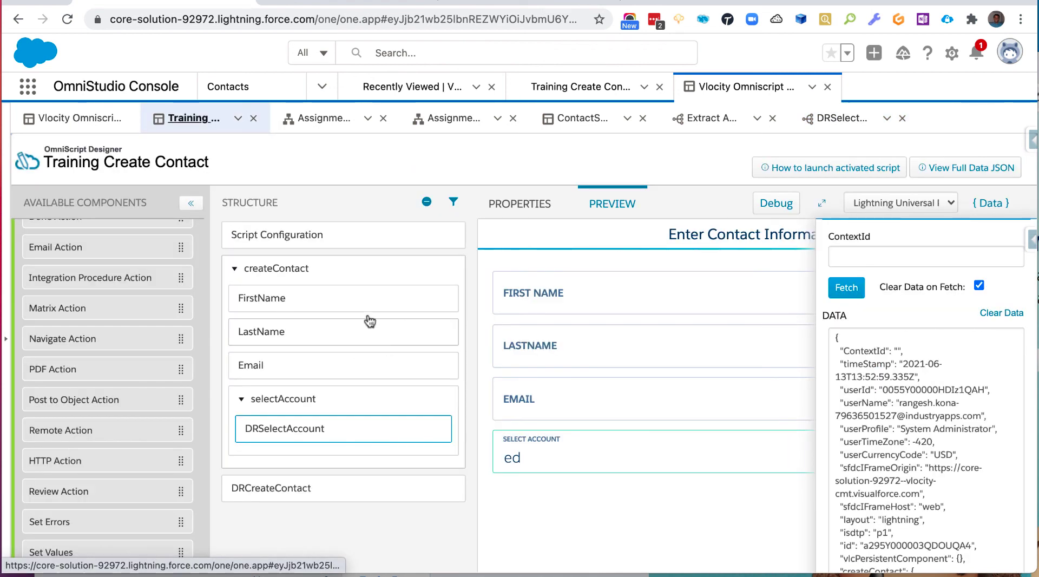
click(991, 203)
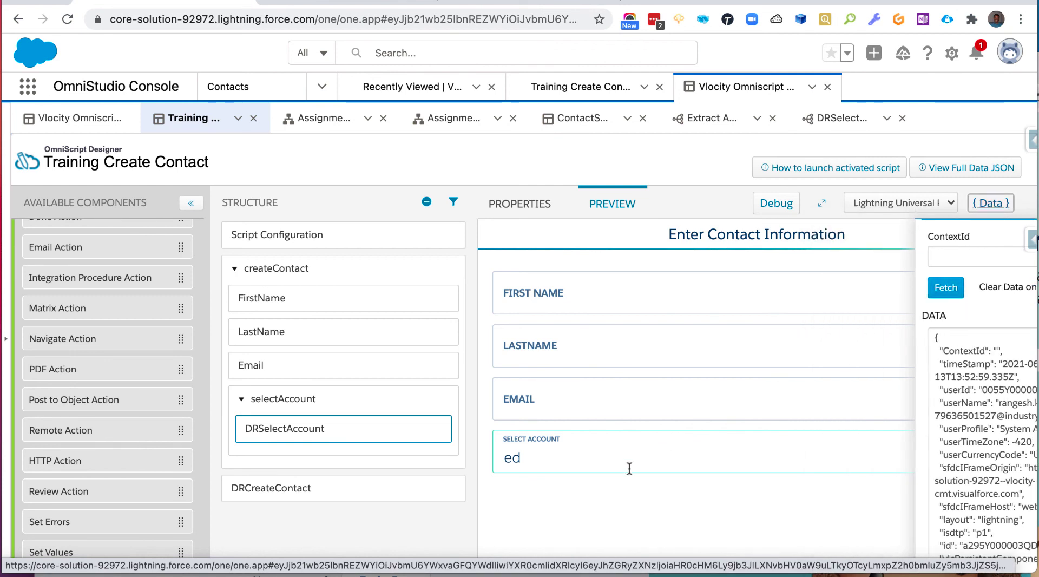
click(995, 203)
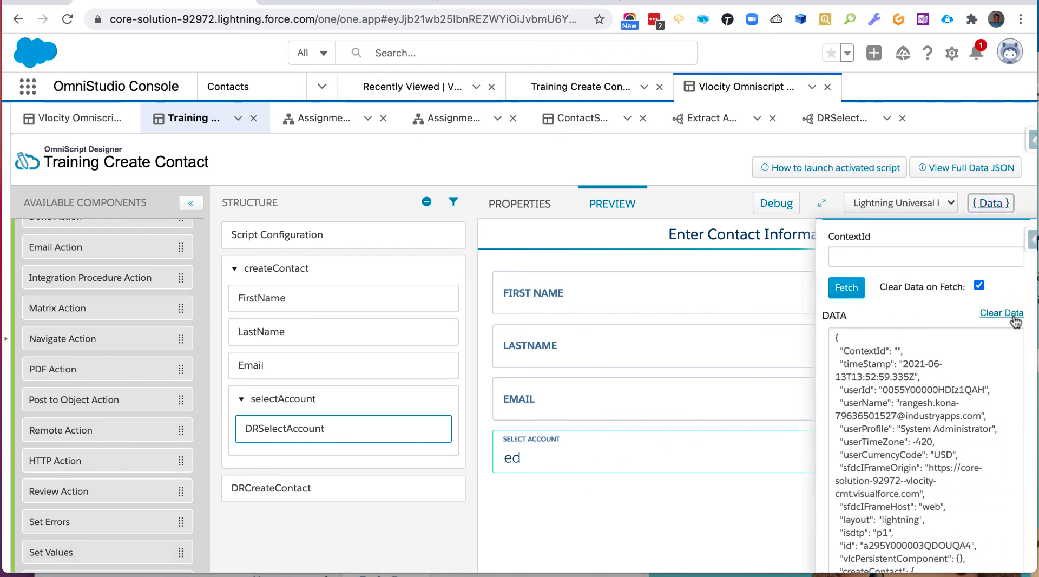
click(1013, 318)
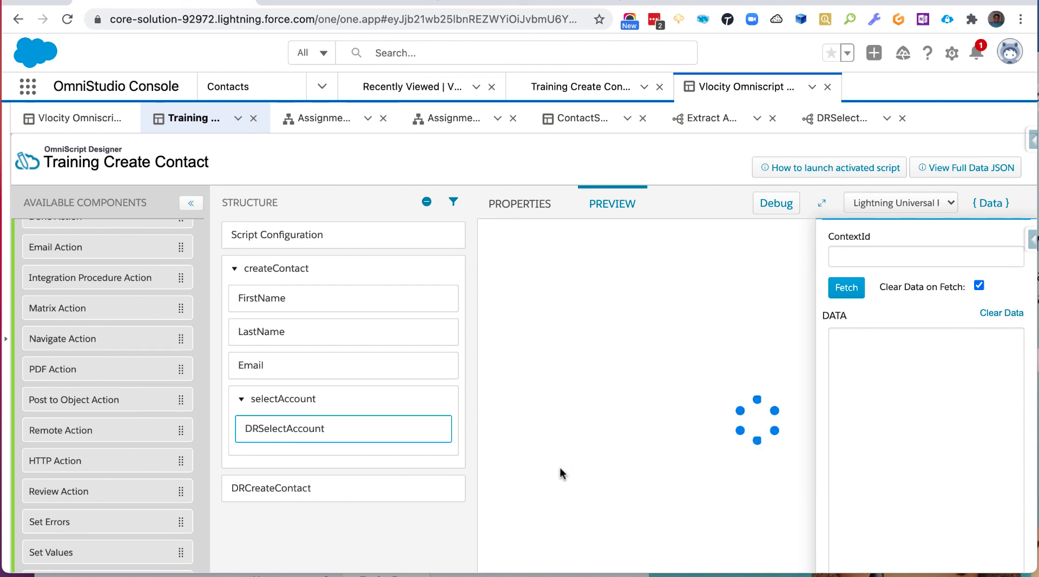
click(556, 464)
text(ed)
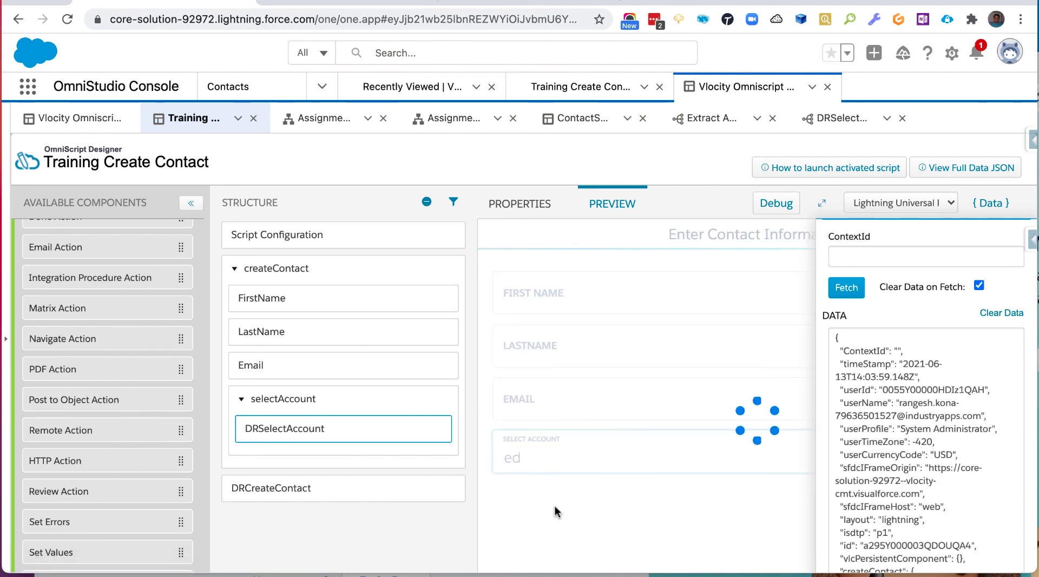
click(555, 520)
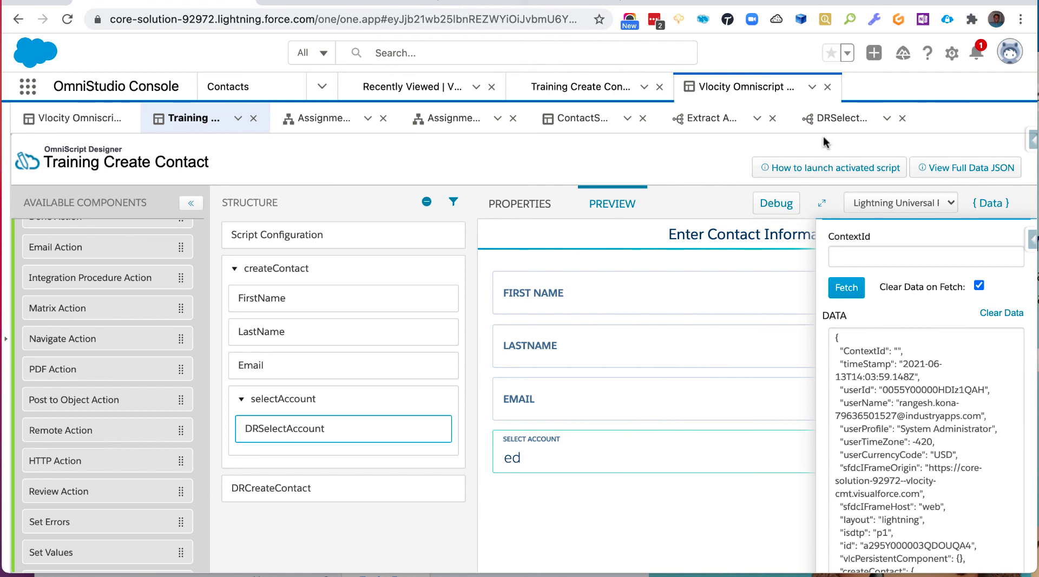
Return to the DRSelectAccount DataRaptor and set the output JSON path of the Account:Name mapping to Name
click(839, 124)
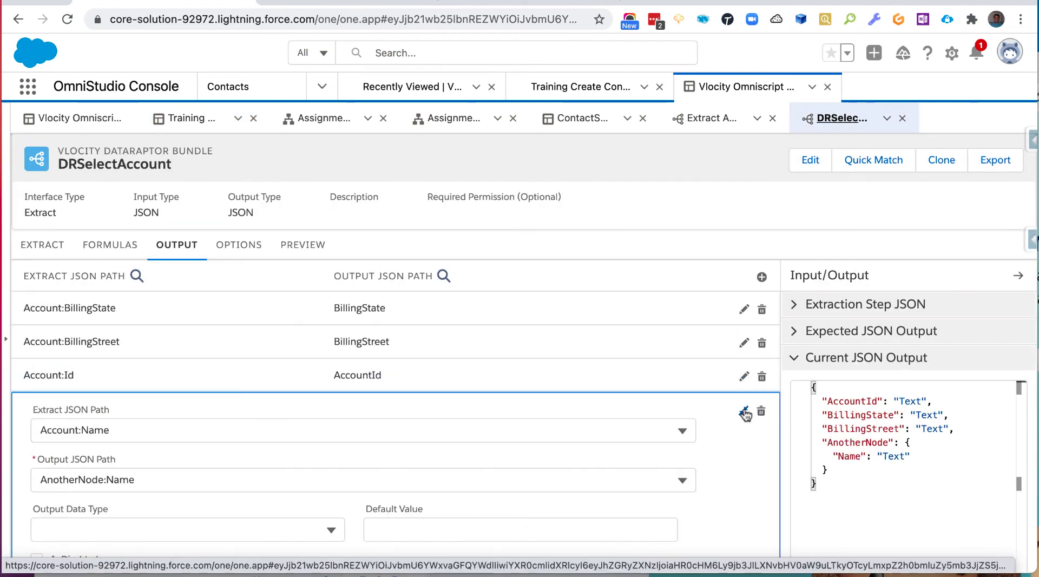
click(107, 483)
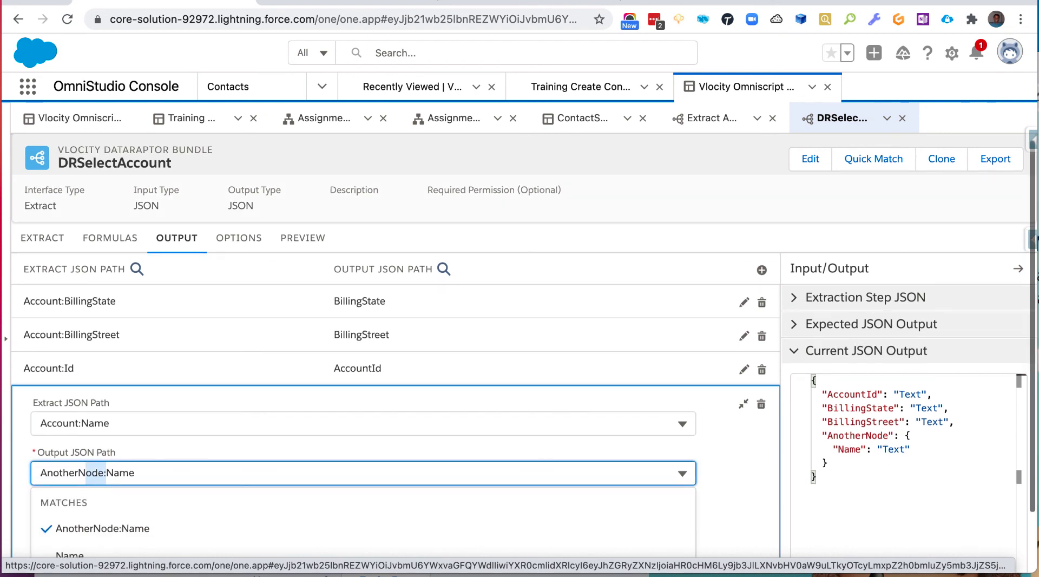
key(super+BackSpace)
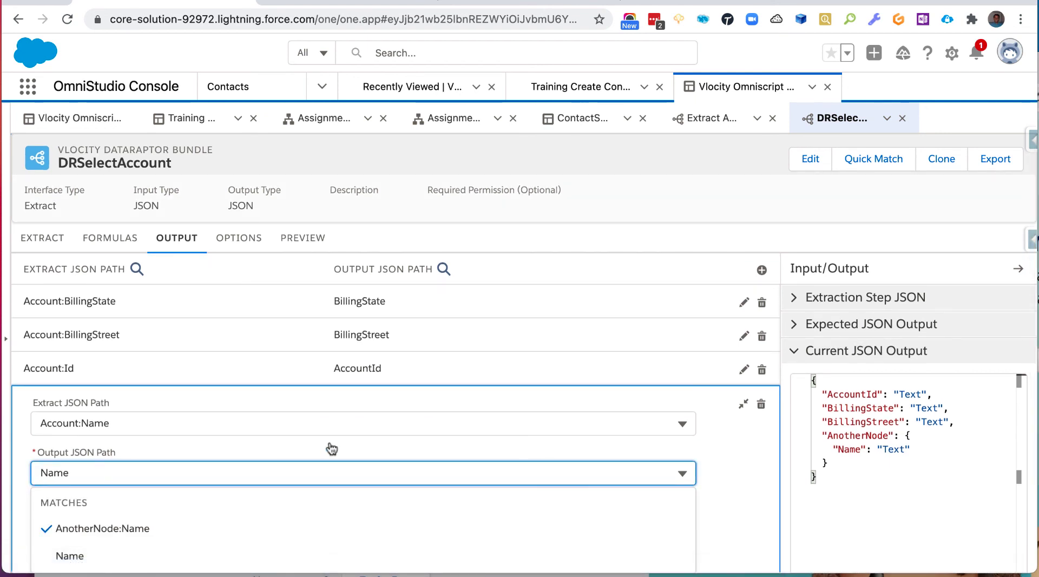
click(93, 557)
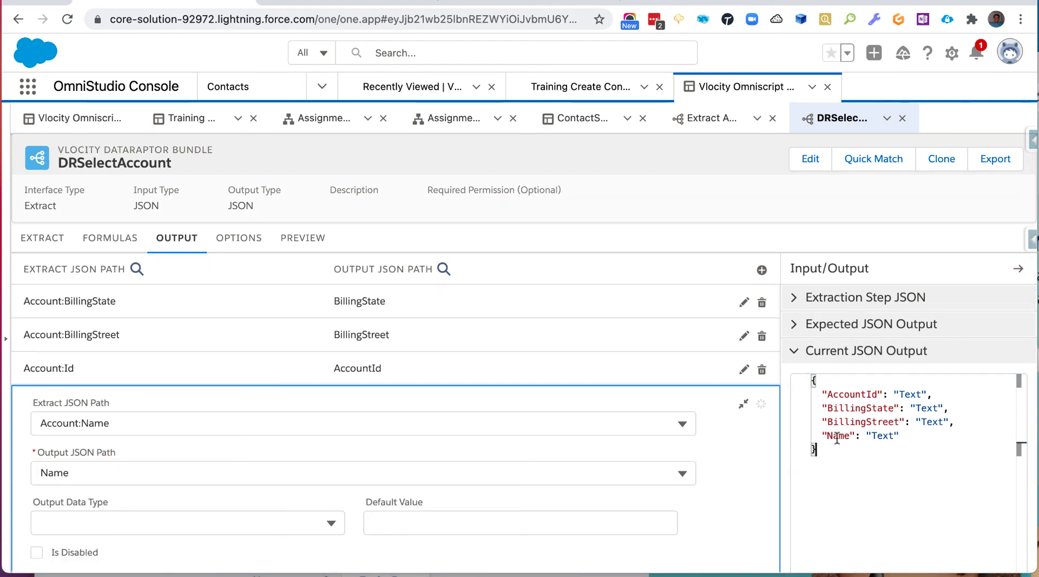
Retest the Training Create Contact preview by clearing its data and searching the Select Account field for "ed", then dismiss the suggestions
click(197, 124)
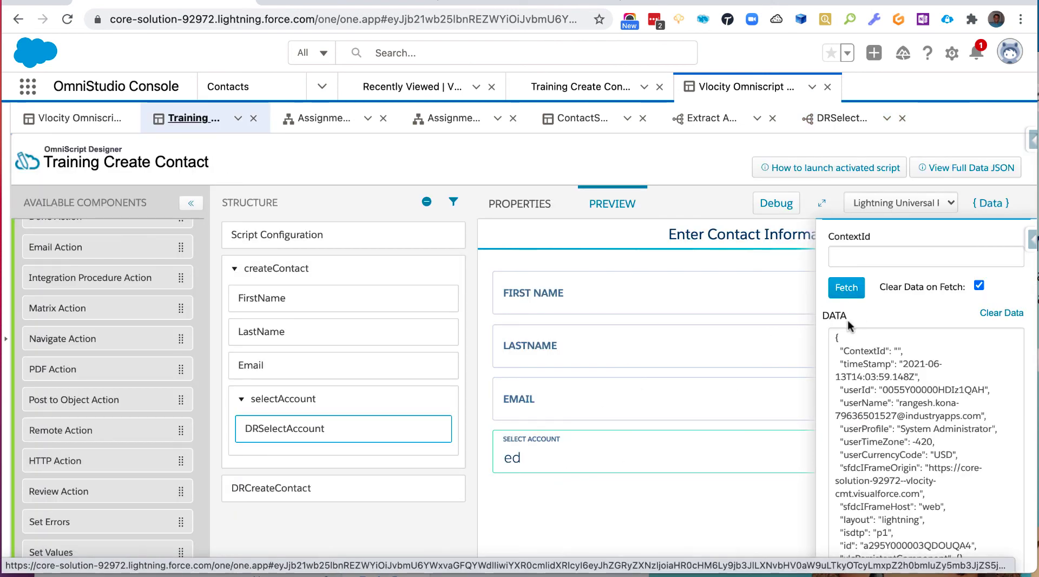
click(998, 314)
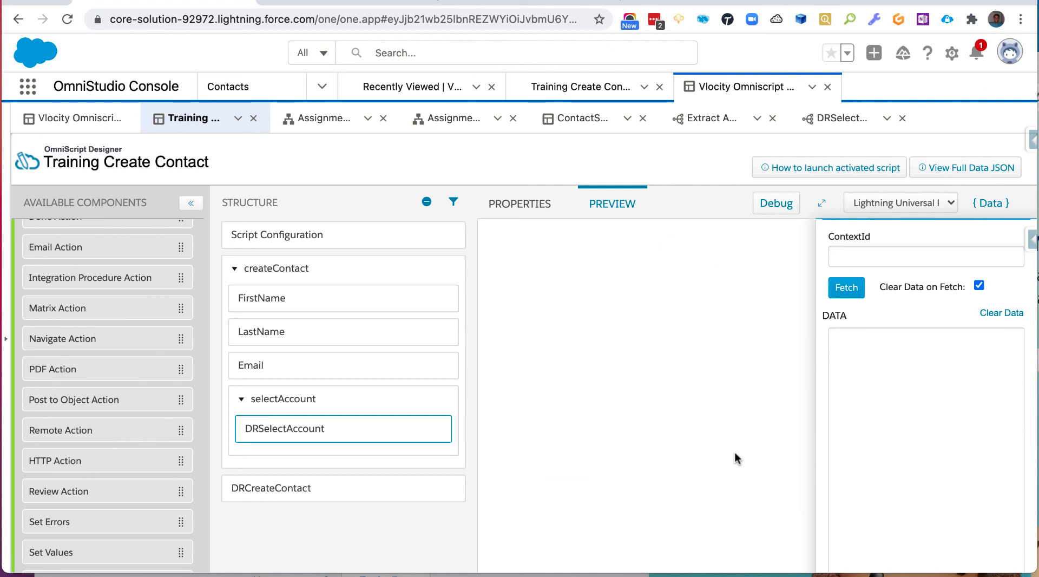
click(602, 468)
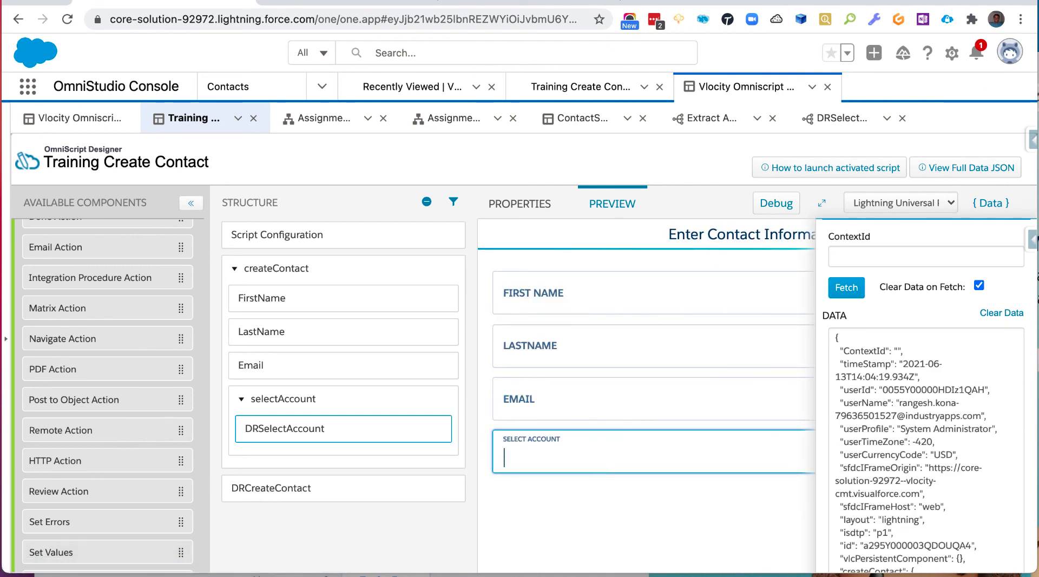
text(ed)
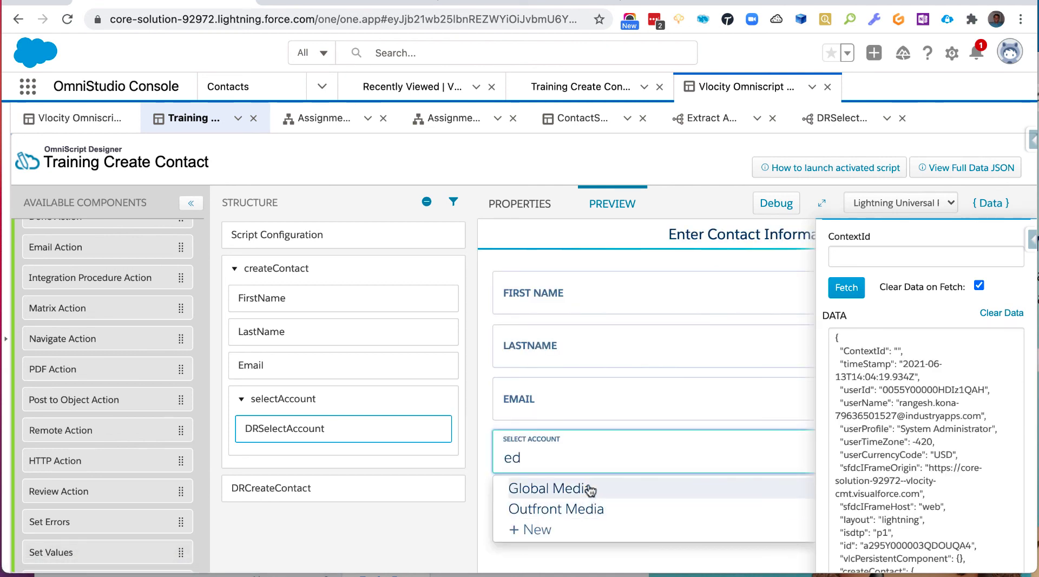
click(423, 537)
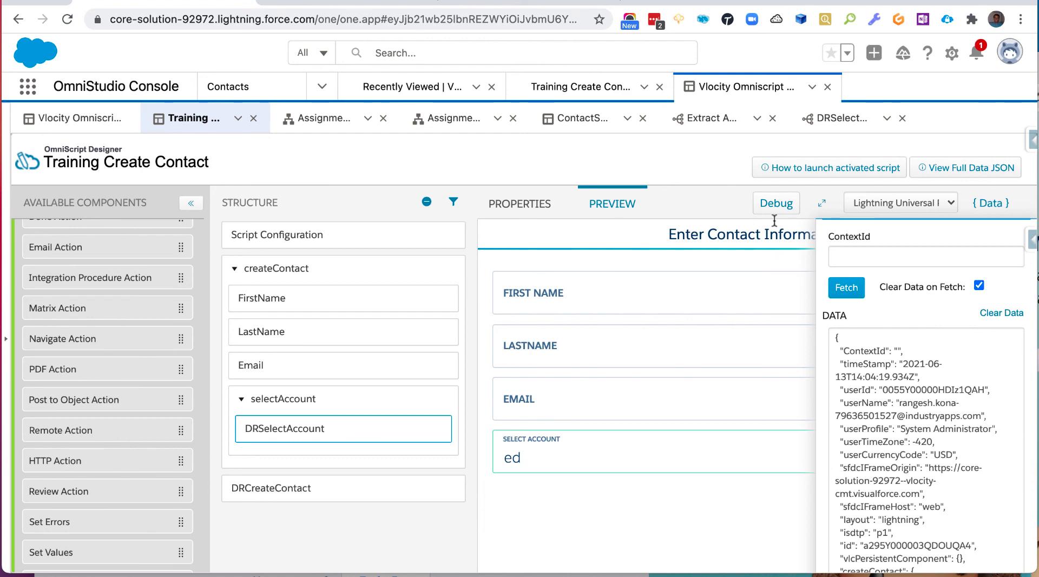
Inspect the Name node in DRSelectAccount's current JSON output, collapse the Account:Name mapping, and review the Account extract step
click(841, 118)
drag(819, 445, 920, 441)
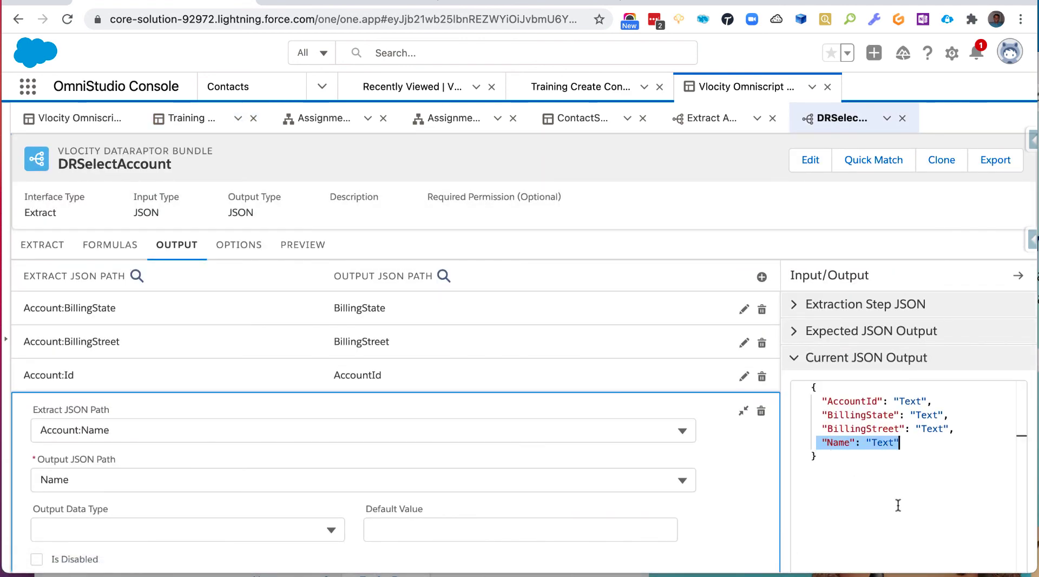
click(743, 411)
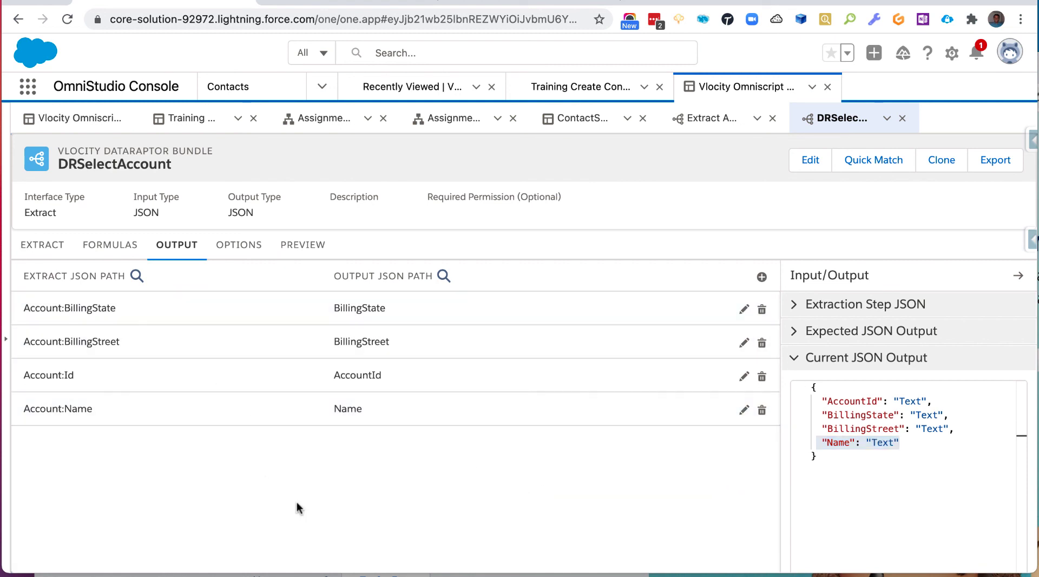
click(47, 248)
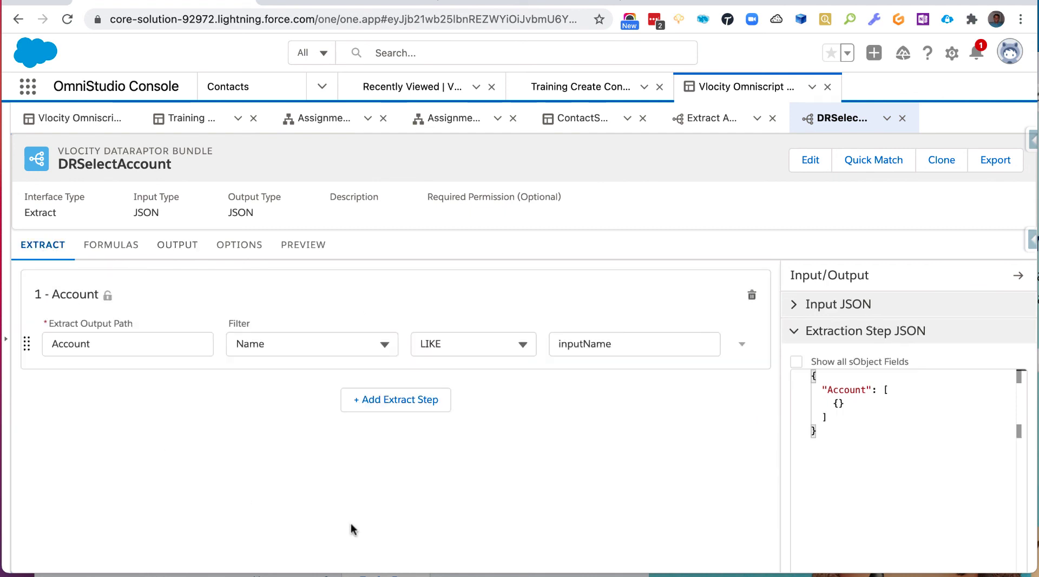